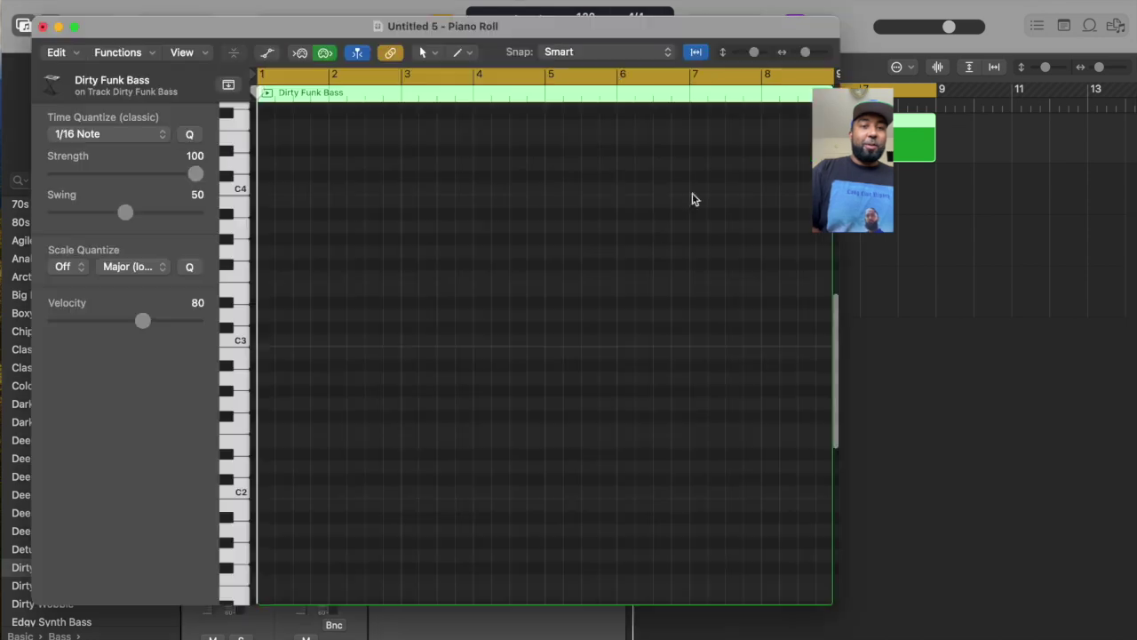
Set the Dirty Funk Bass region's scale quantize to E Natural Minor (Aeolian).
scroll(401, 372, down, 3)
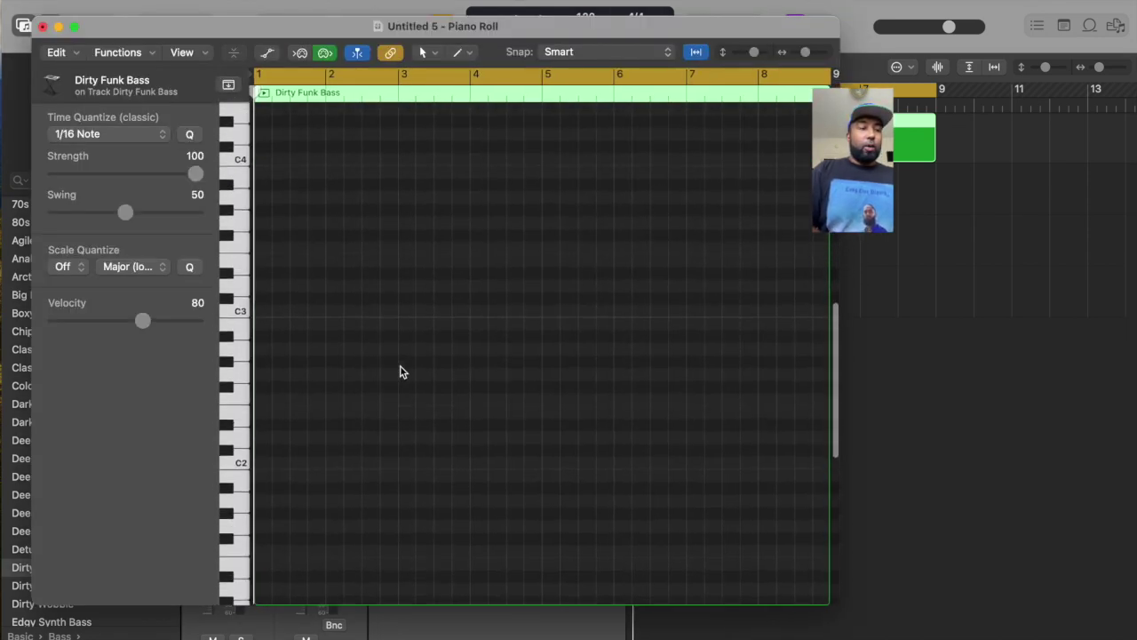
scroll(403, 372, up, 3)
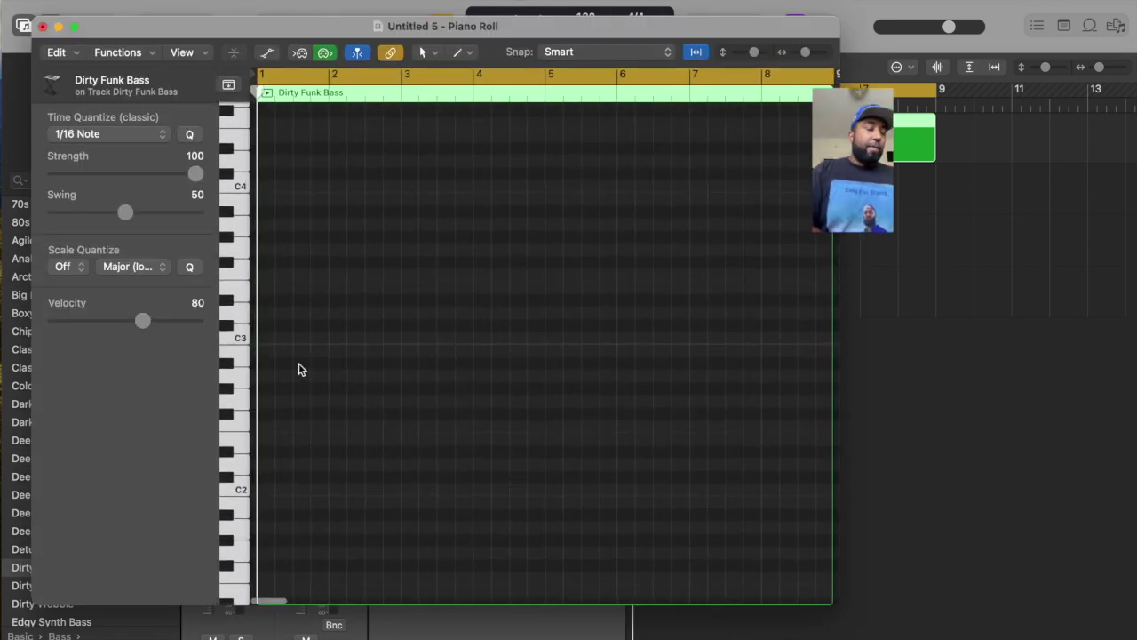
scroll(295, 484, down, 5)
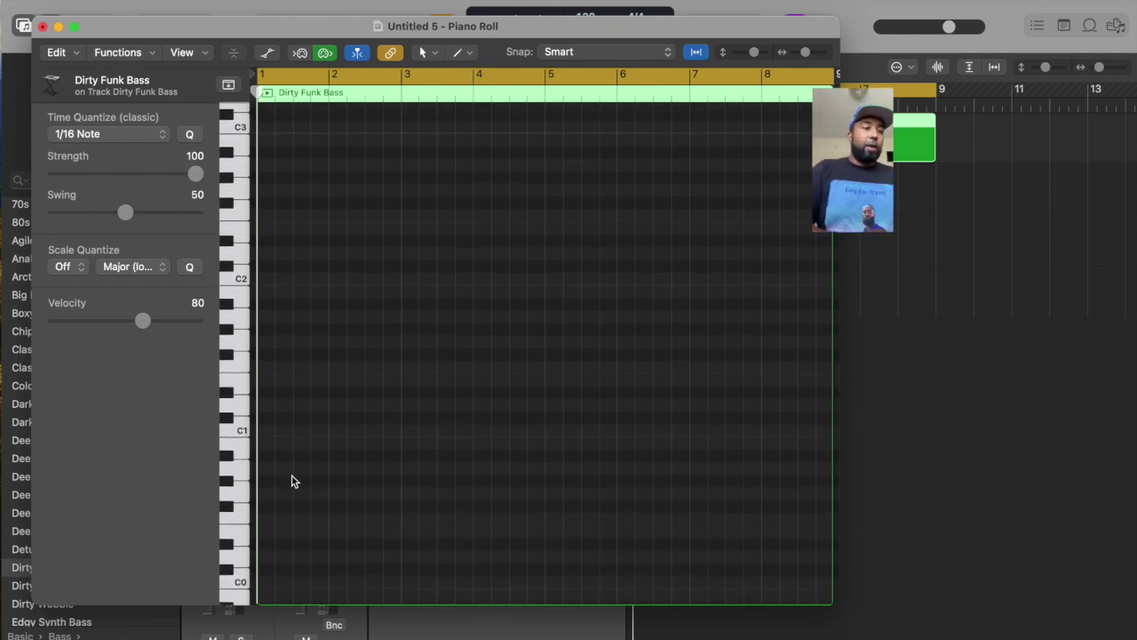
click(71, 268)
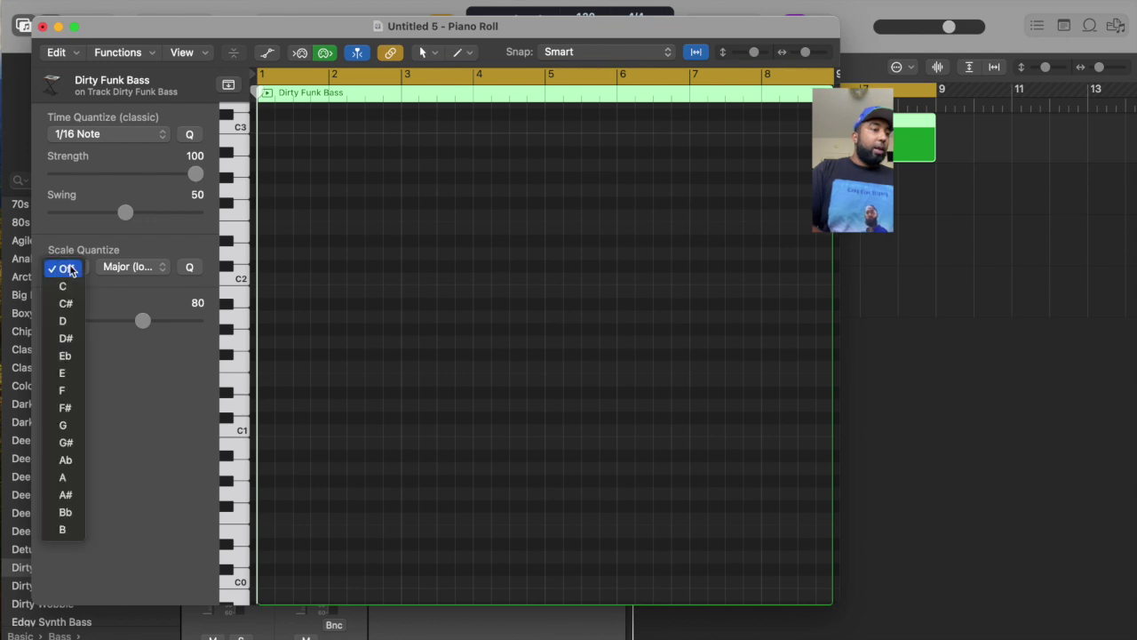
click(76, 374)
click(129, 266)
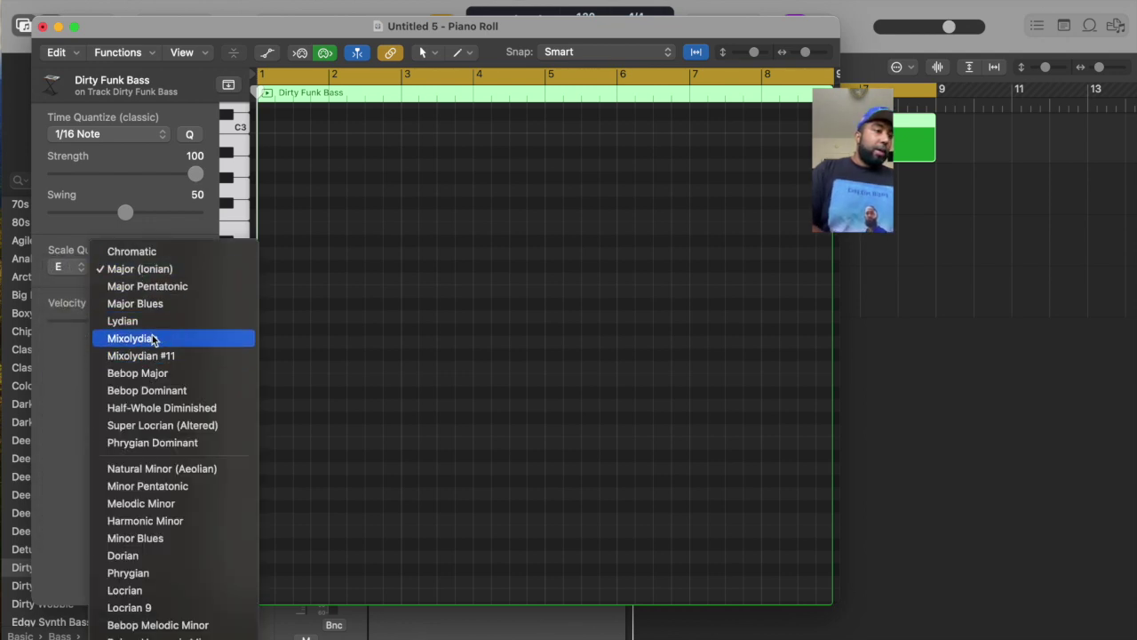
click(190, 471)
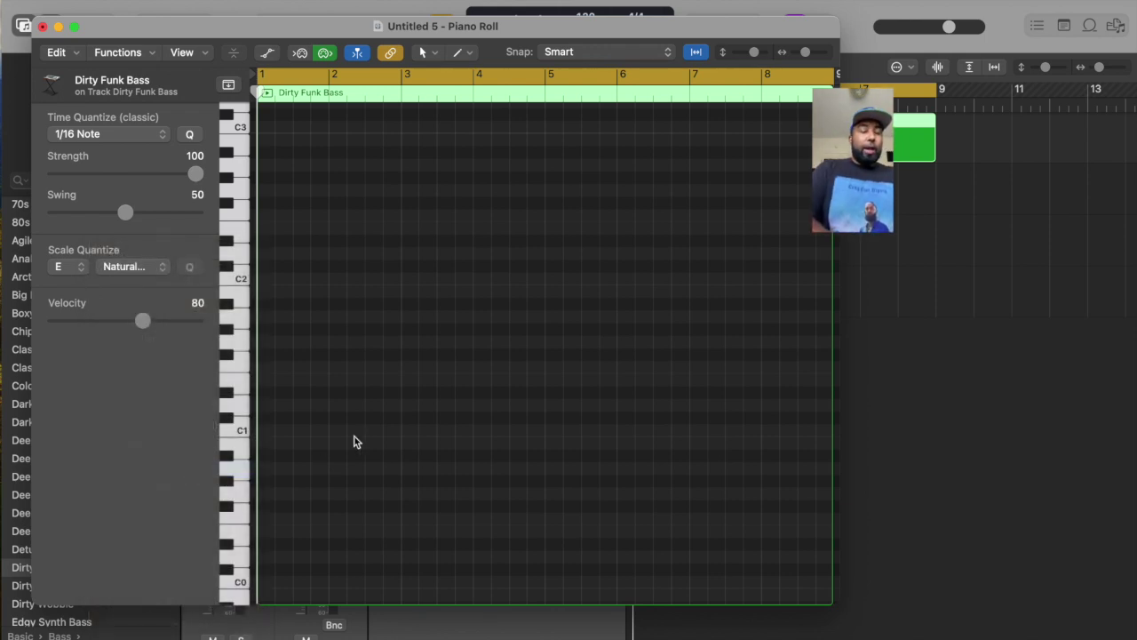
Choose the Pencil tool for drawing notes and set the time quantize to 1/4 Note.
key(t)
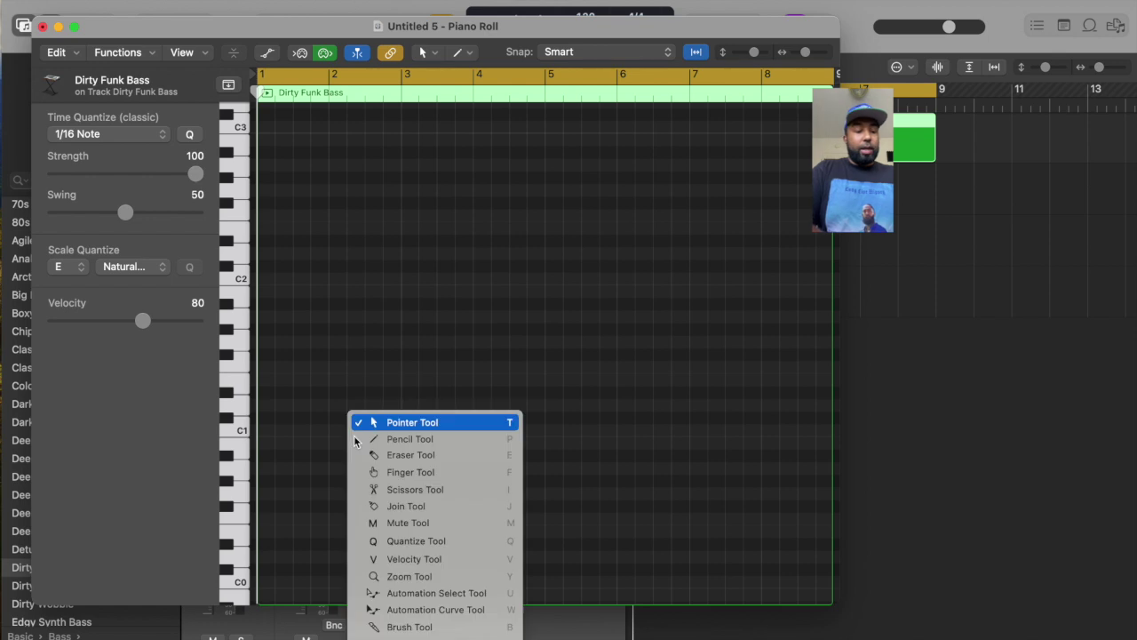
click(355, 439)
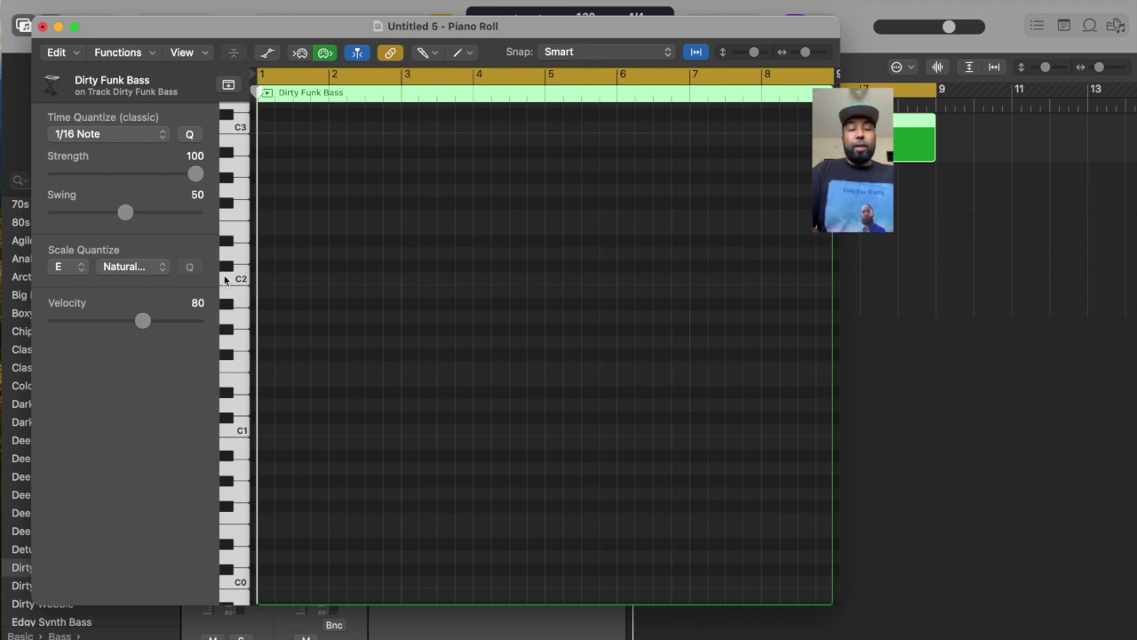
click(107, 134)
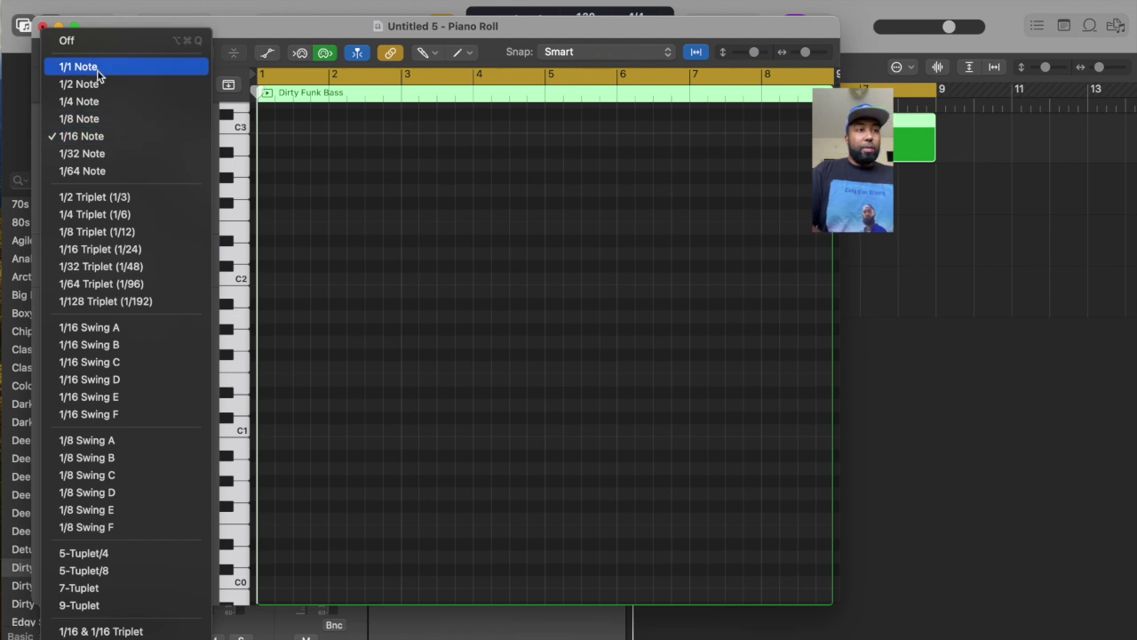
click(95, 101)
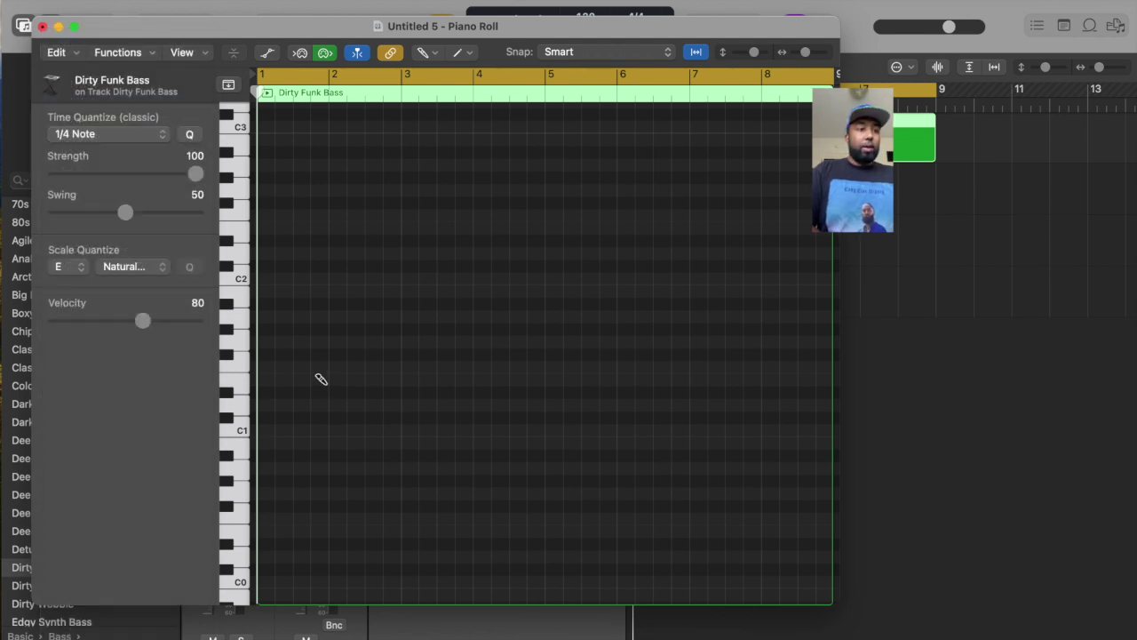
Draw a quarter-length E1 note at the start of bar 1 and play it back at a higher system volume.
click(265, 431)
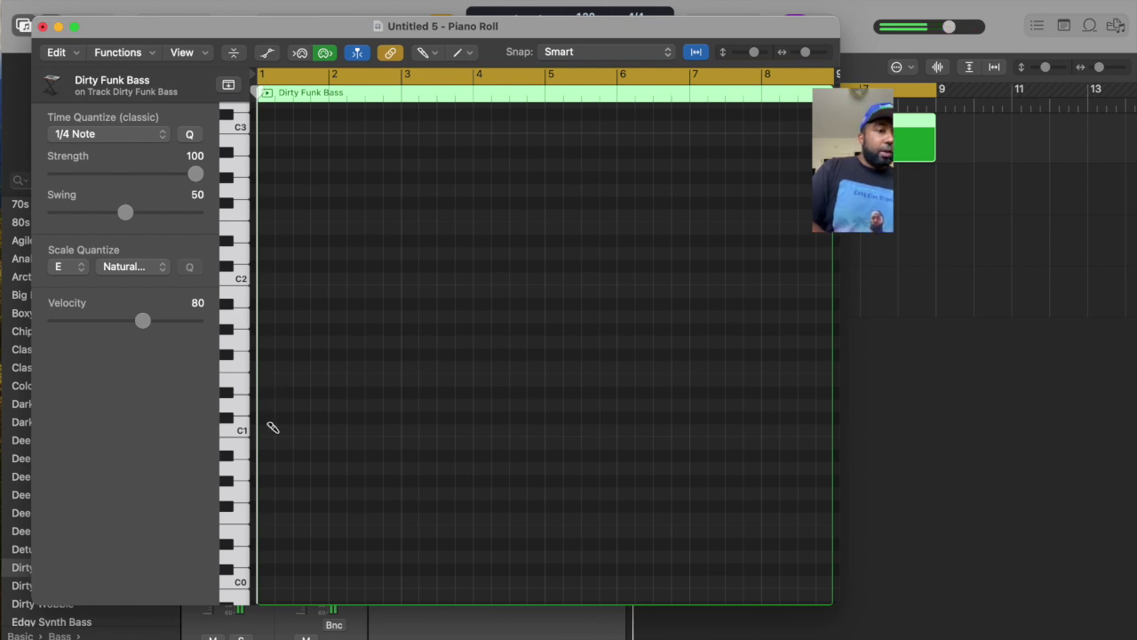
click(267, 382)
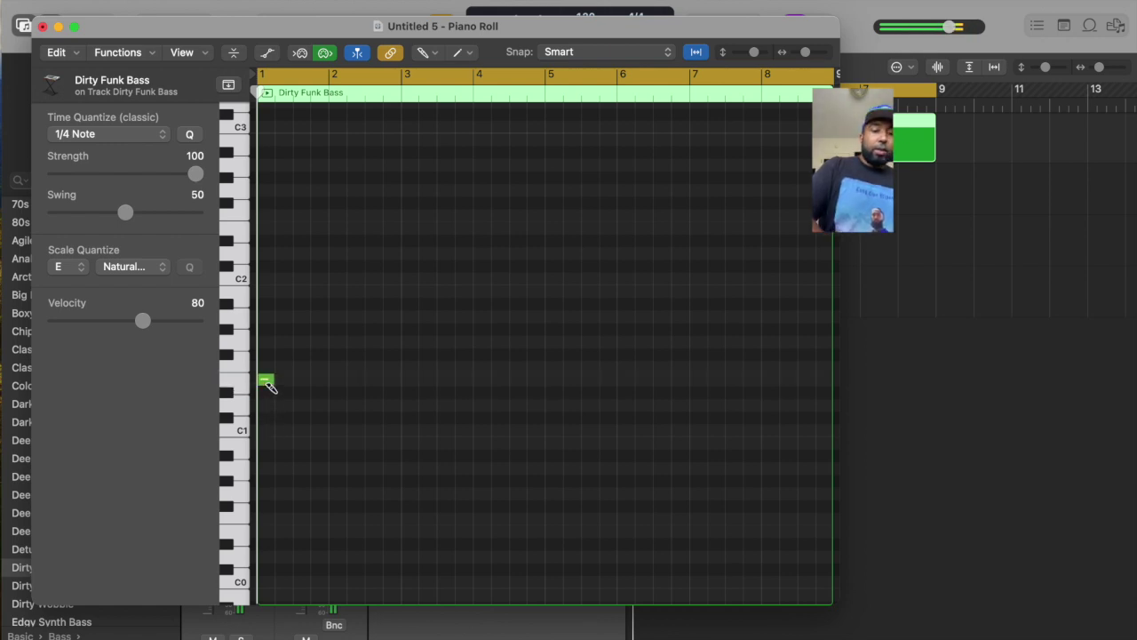
key(XF86AudioRaiseVolume)
key(XF86AudioRaiseVolume)
key(space)
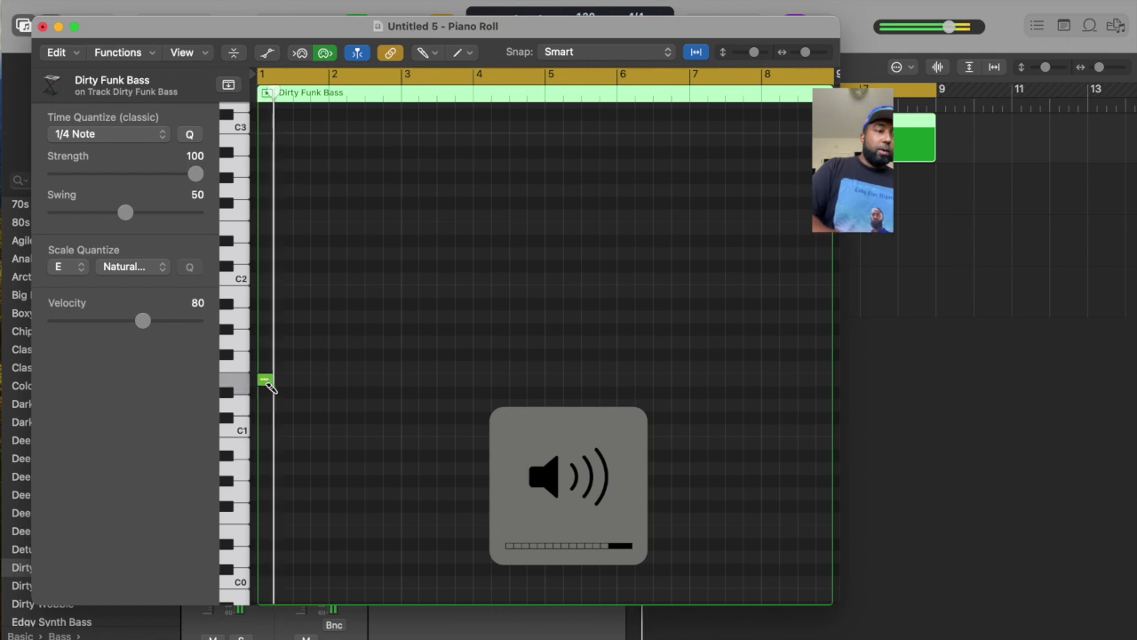
Set the time quantize to 1/8 Note and draw a short E1 note at the start of bar 1.
click(121, 142)
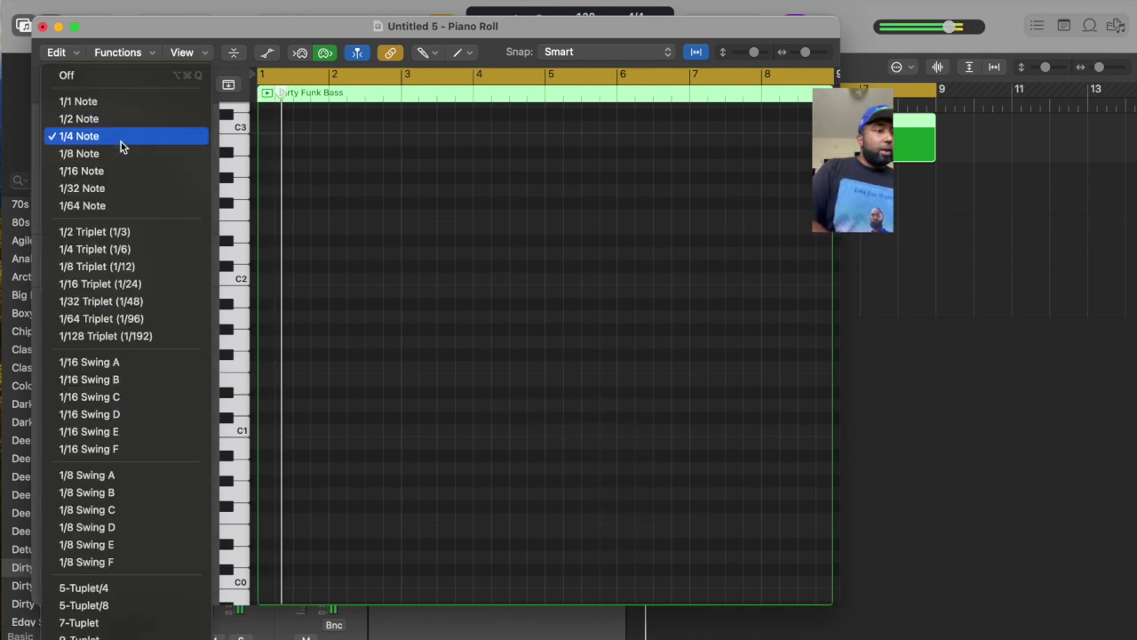
click(113, 154)
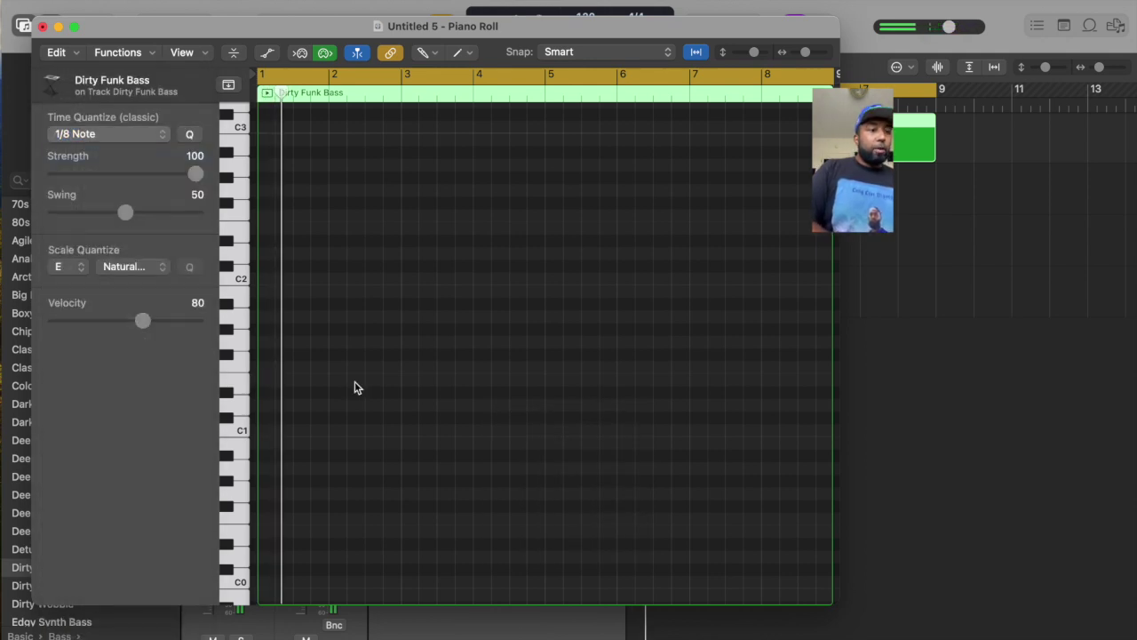
click(266, 381)
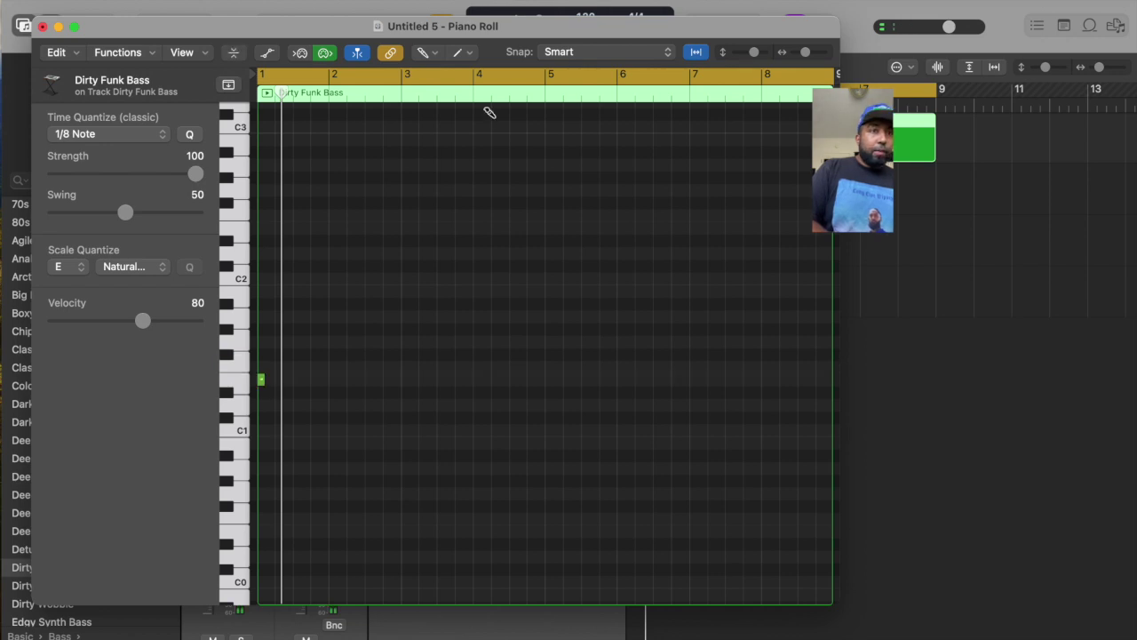
Uncover the transport display behind the Piano Roll and set the project tempo to 100.
drag(511, 31, 527, 51)
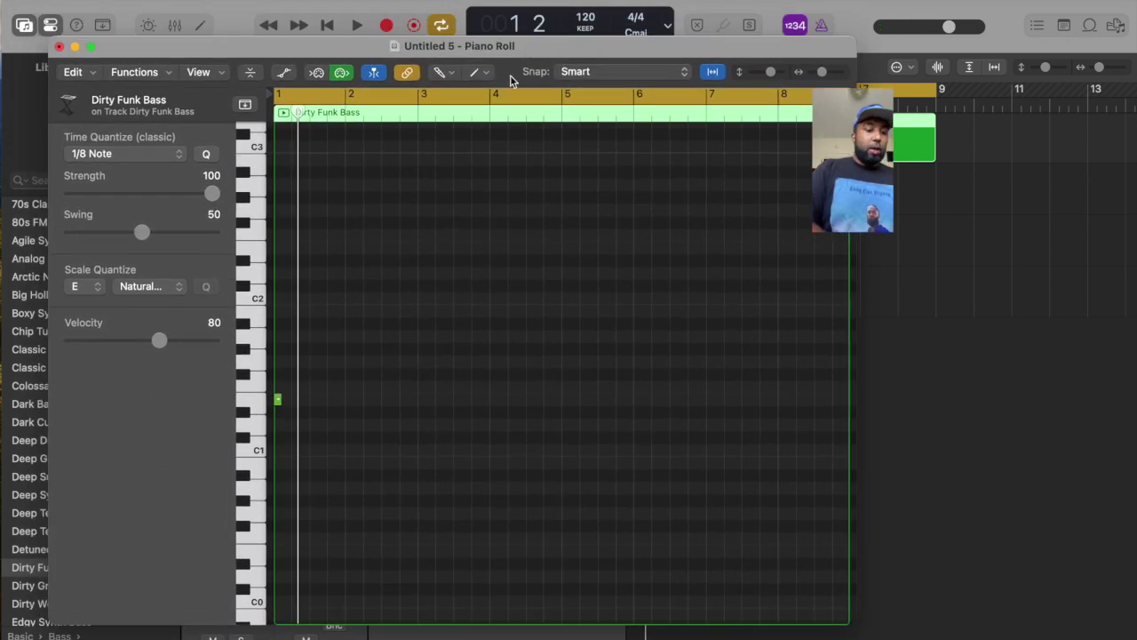
key(t)
key(t)
drag(583, 18, 582, 39)
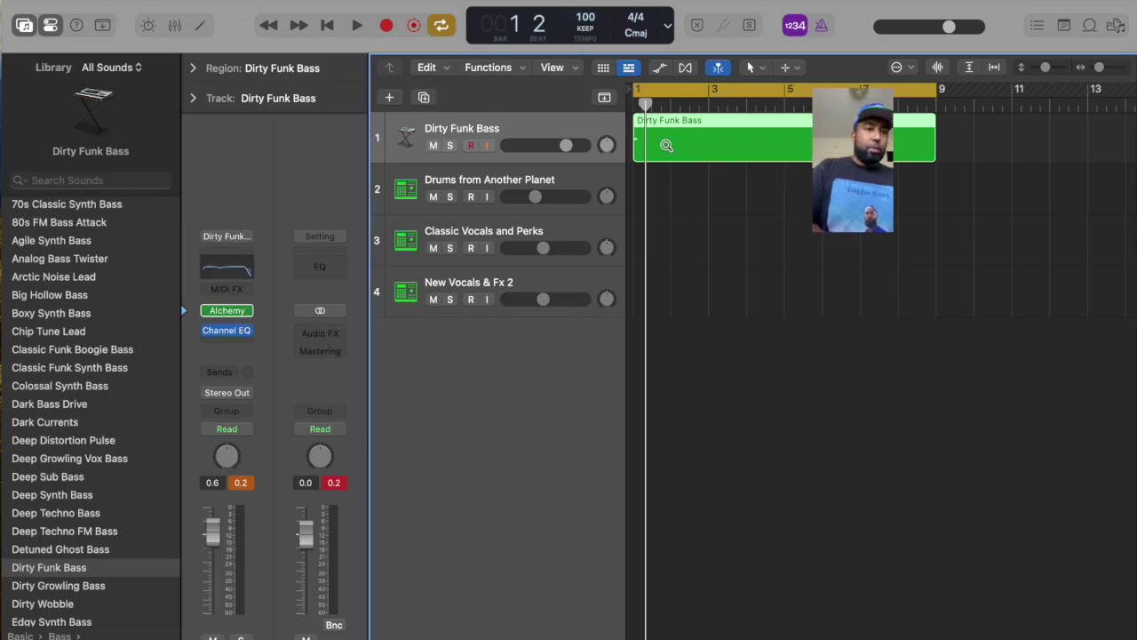
Reopen the Dirty Funk Bass region in the Piano Roll and draw a D1 note on beat 2 of bar 1 with the Pencil tool.
double_click(667, 144)
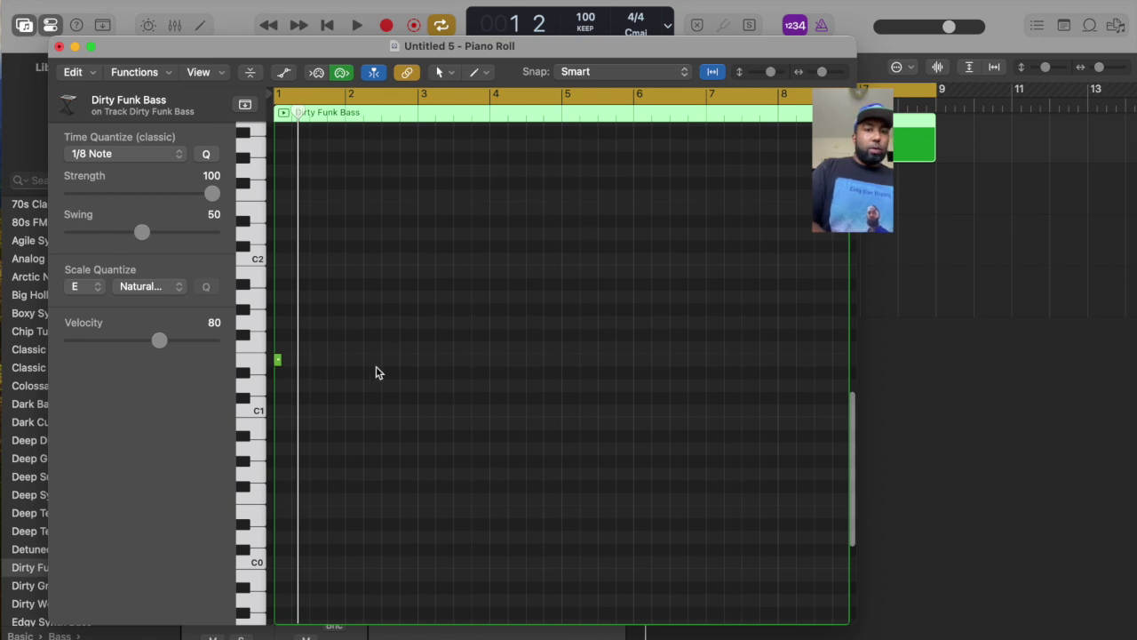
key(space)
key(cmd+Right)
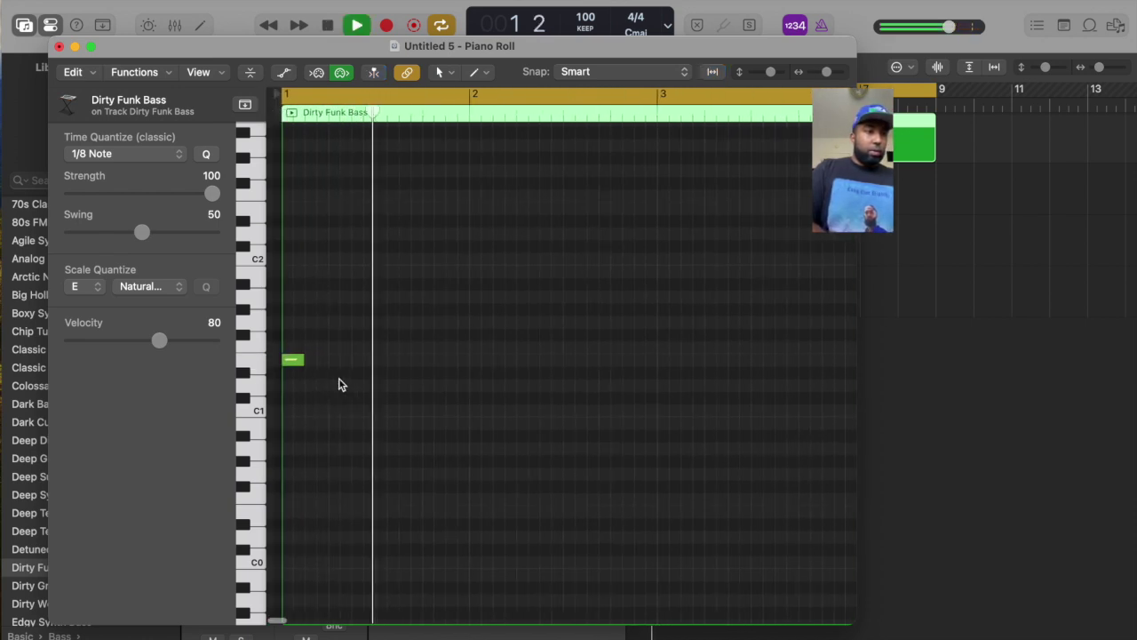
key(t)
key(p)
key(space)
key(space)
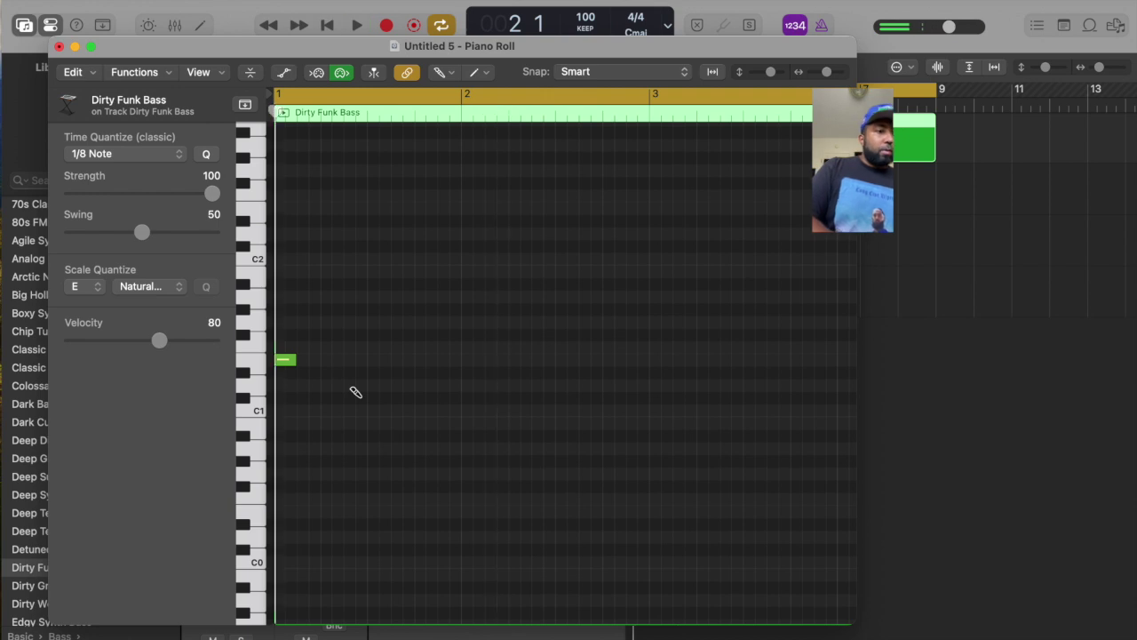
key(space)
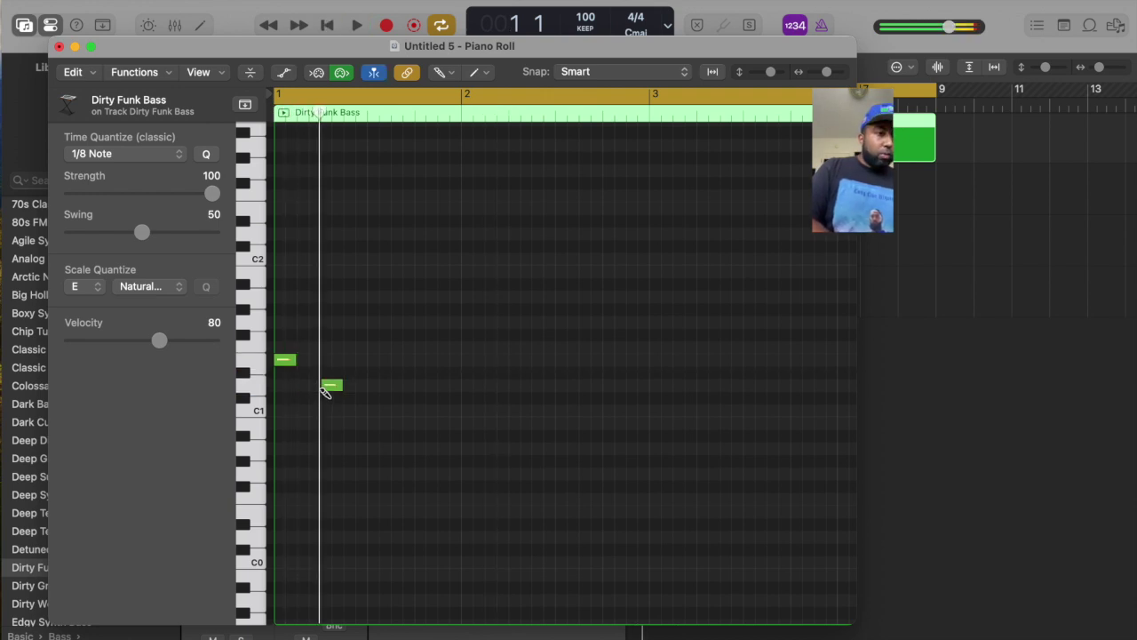
click(327, 387)
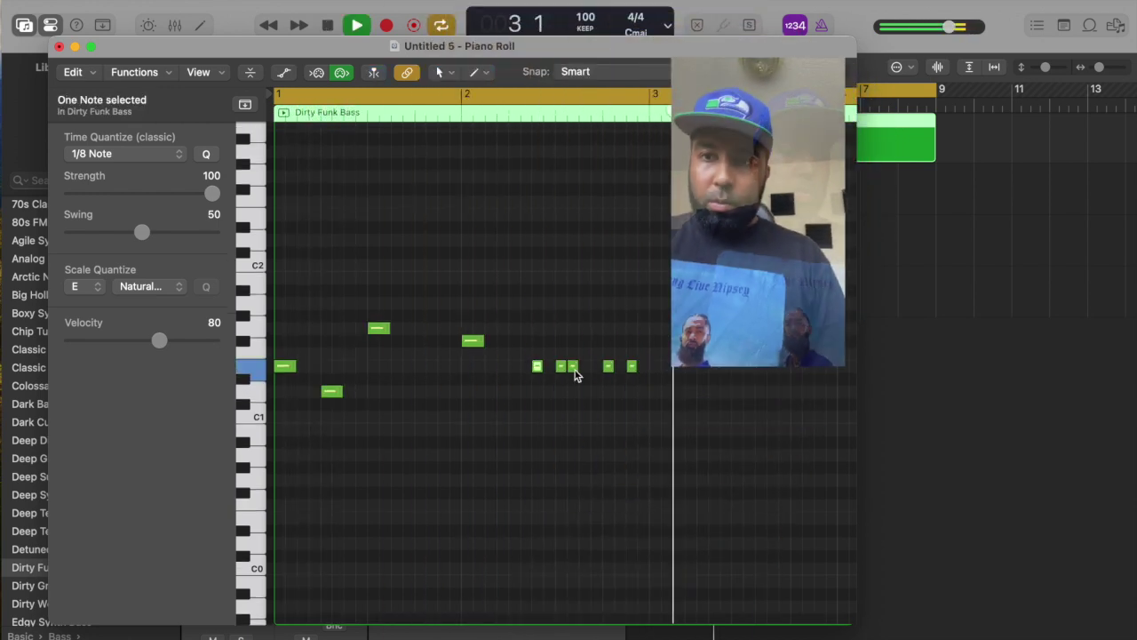
Repeat the complete nine-note bass pattern of bars 1 and 2 from bar 3 and close the Piano Roll.
click(574, 370)
drag(698, 315, 199, 491)
key(super+r)
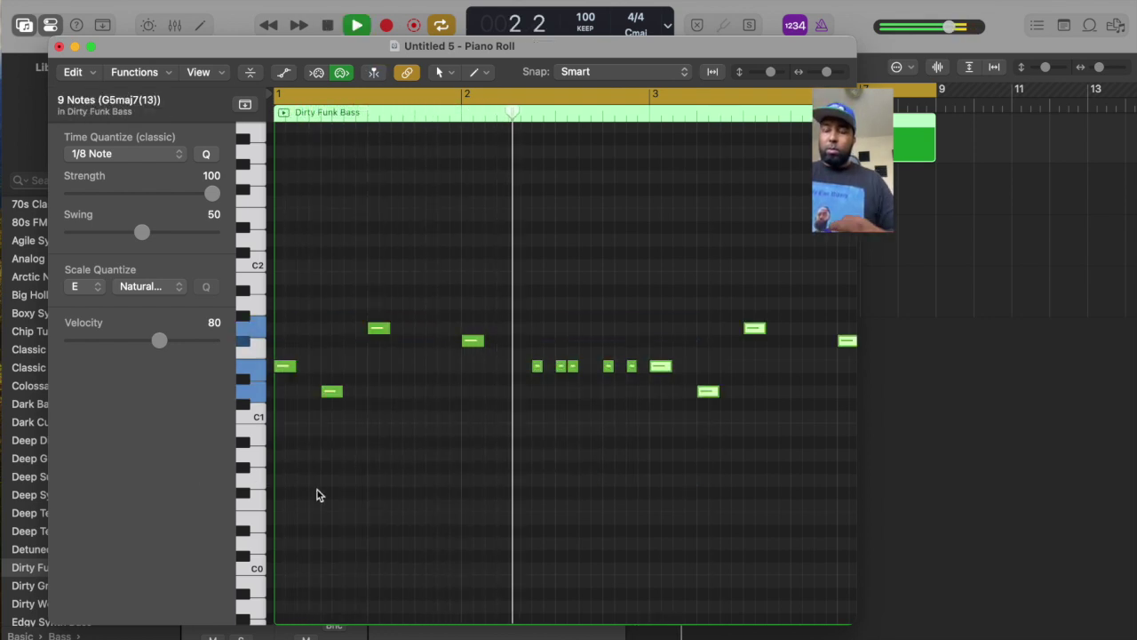
scroll(317, 490, right, 3)
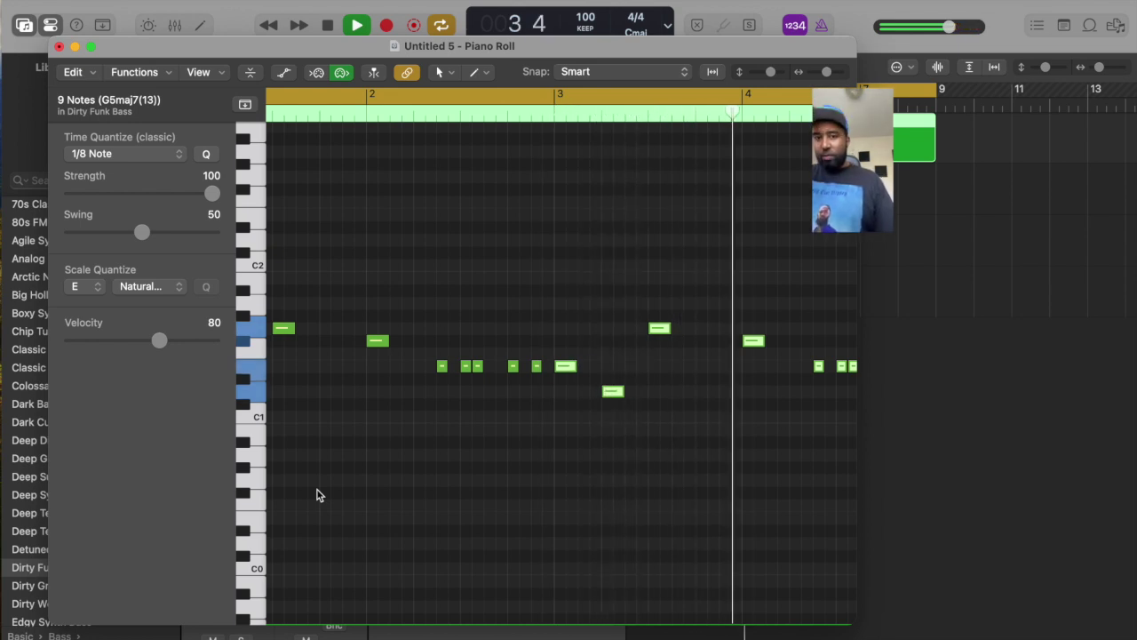
click(58, 46)
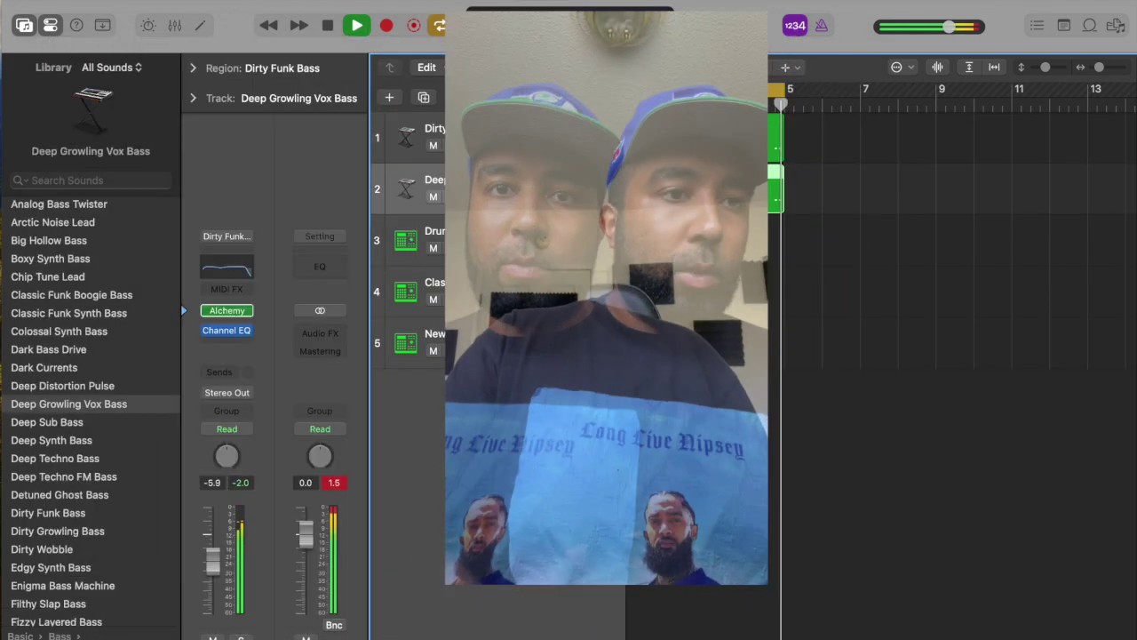
Load the Classic Funk Boogie Bass patch on the second bass track and lower its volume to -9.2 dB.
click(89, 294)
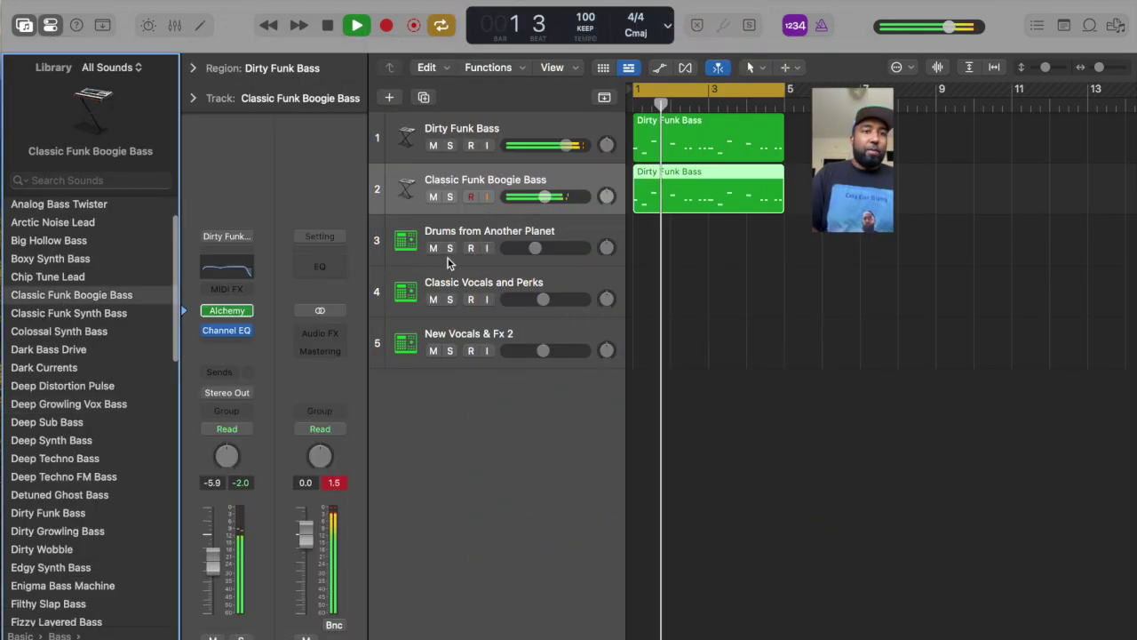
drag(544, 196, 538, 196)
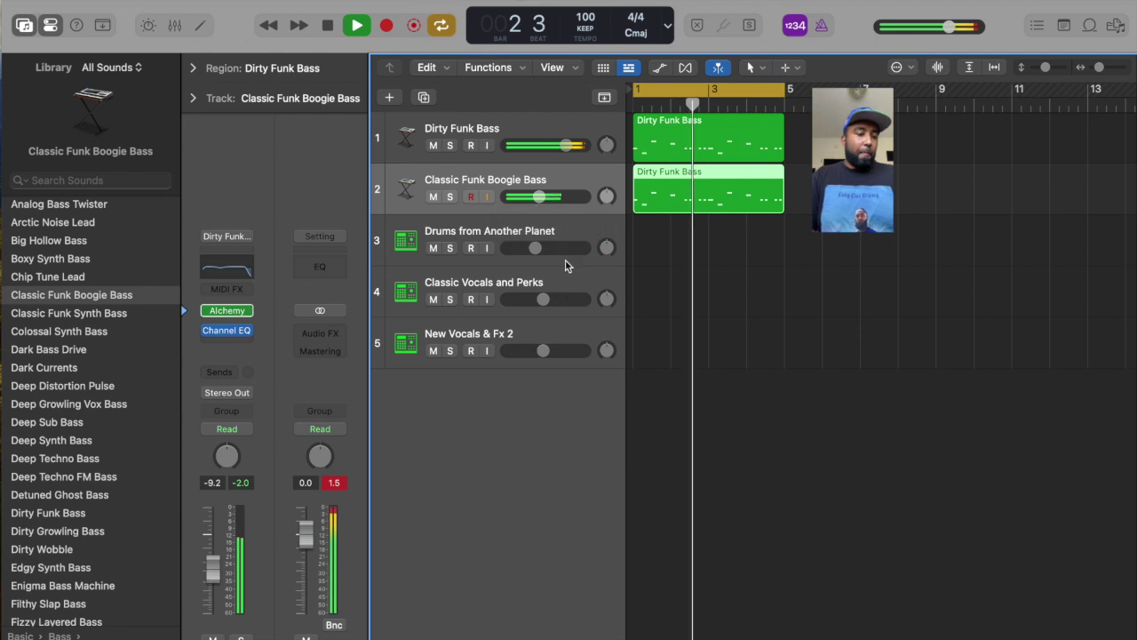
Duplicate the Classic Funk Boogie Bass track and delete the duplicate.
key(super+d)
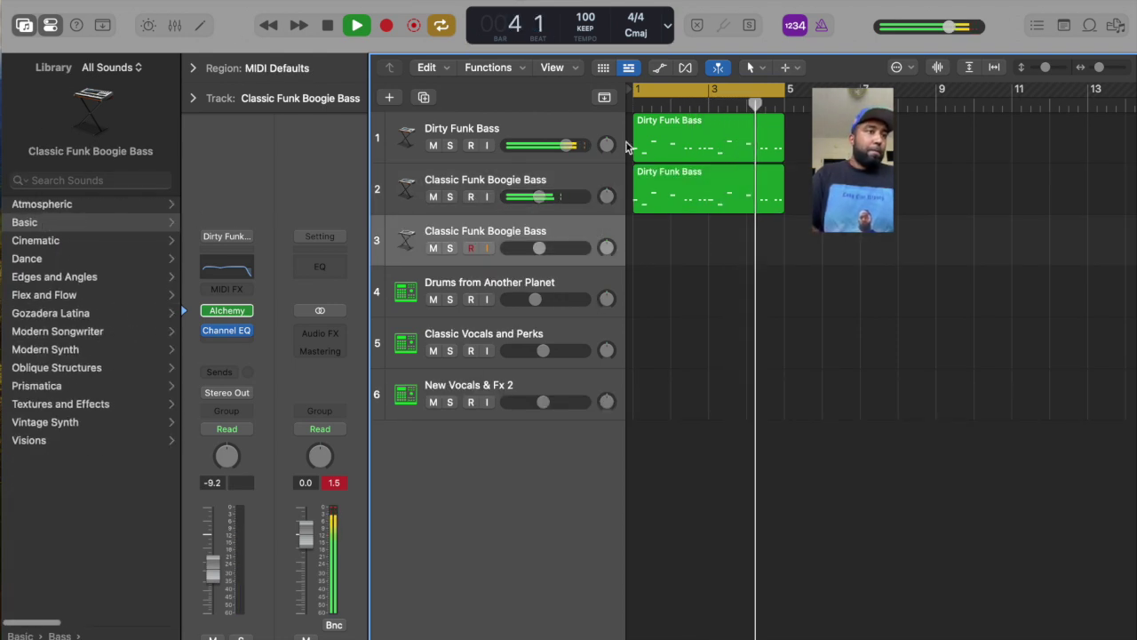
key(super+BackSpace)
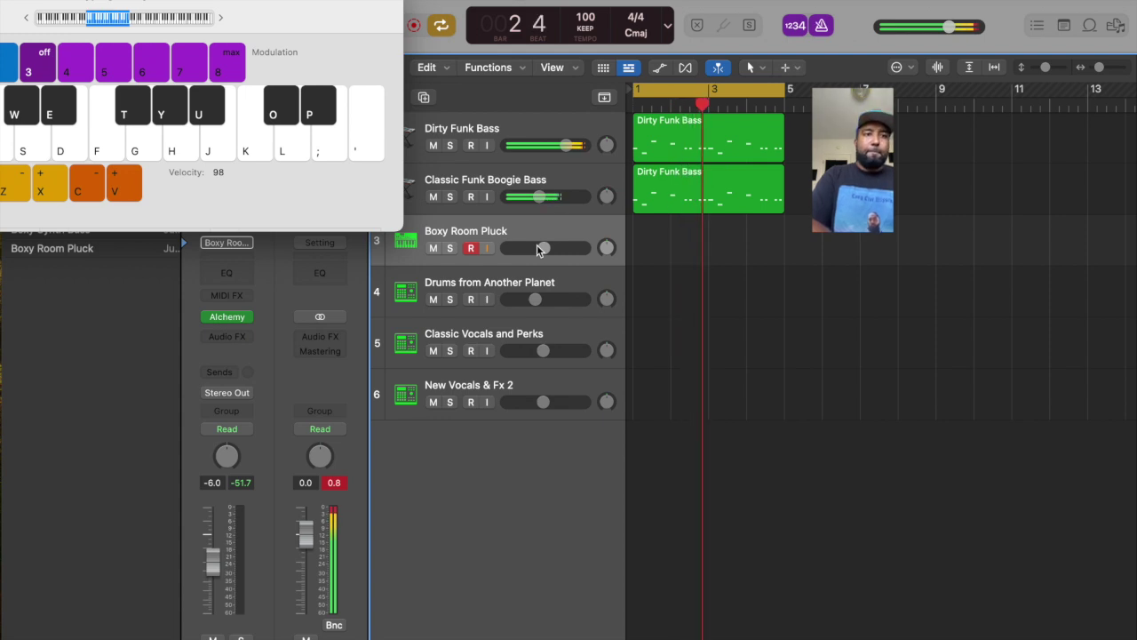
Record a descending E2, D2, C2, B1 phrase on the Boxy Room Pluck track and move its region to the start of bar 1.
key(semicolon)
key(l)
key(k)
key(j)
key(space)
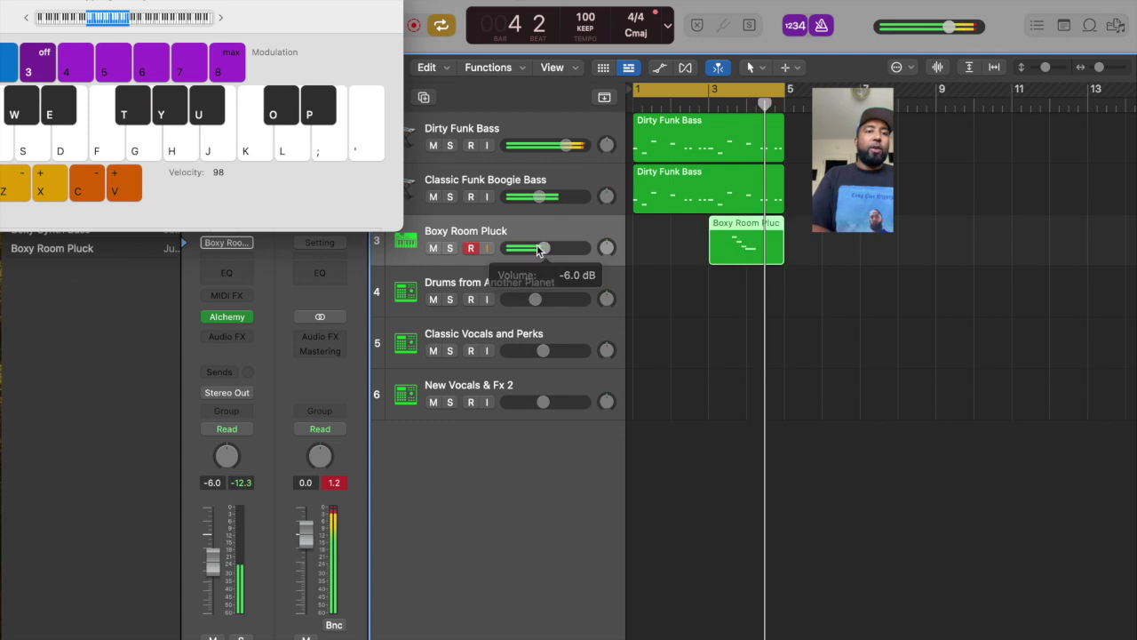
key(space)
drag(729, 246, 636, 246)
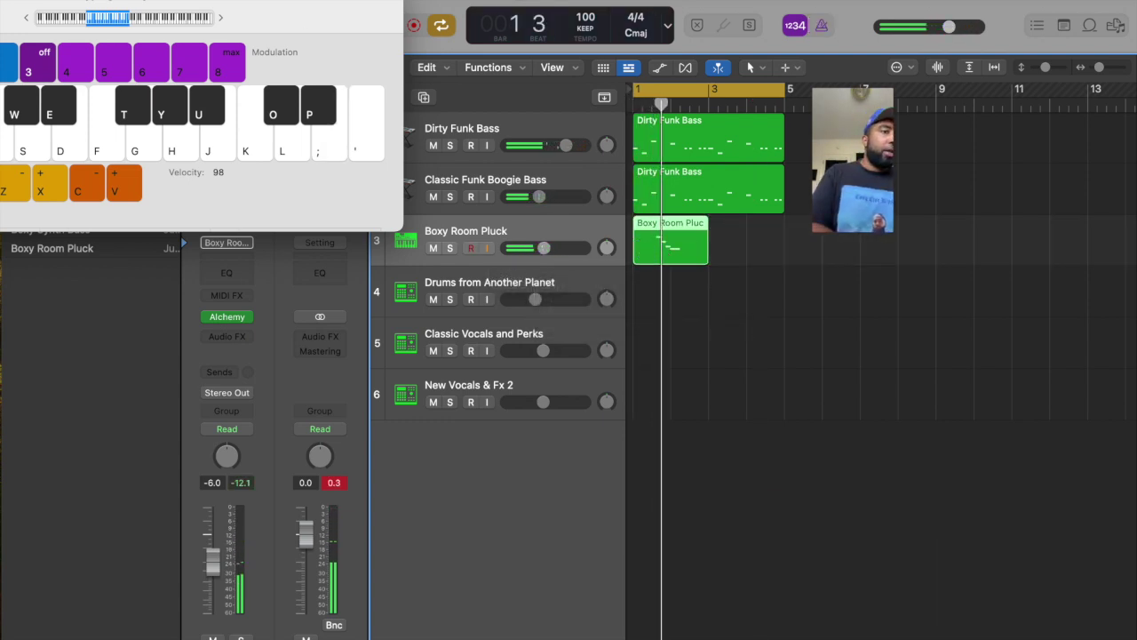
Close the on-screen typing keyboard and select the four Boxy Room Pluck notes with Natural Minor (Aeolian) as their quantize scale.
drag(258, 1, 315, 1)
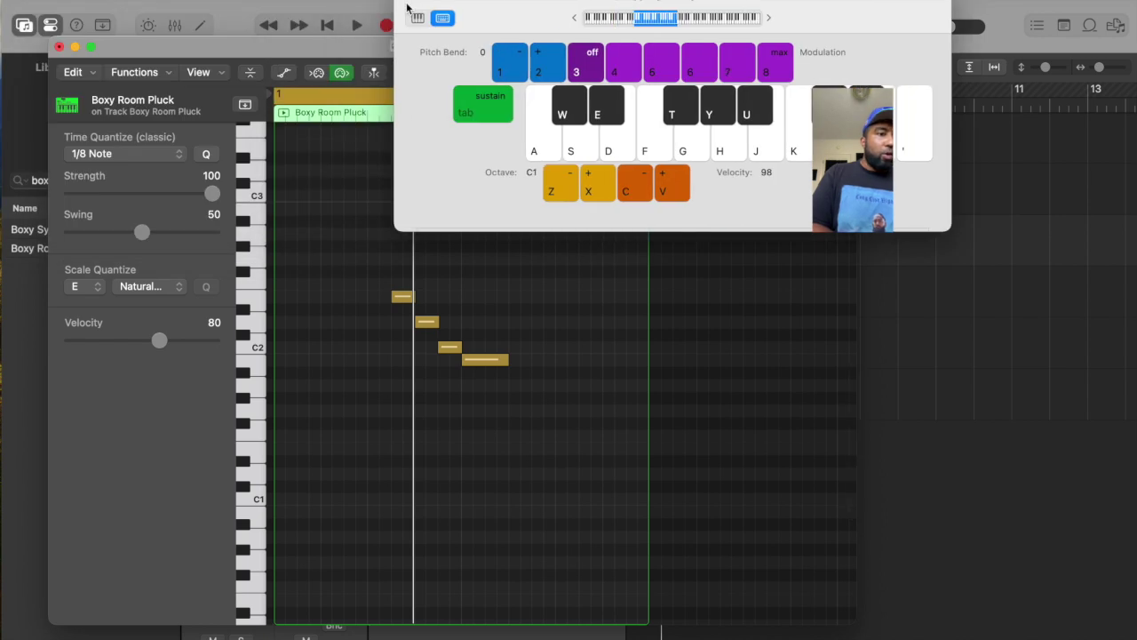
click(407, 2)
drag(559, 263, 368, 548)
click(125, 288)
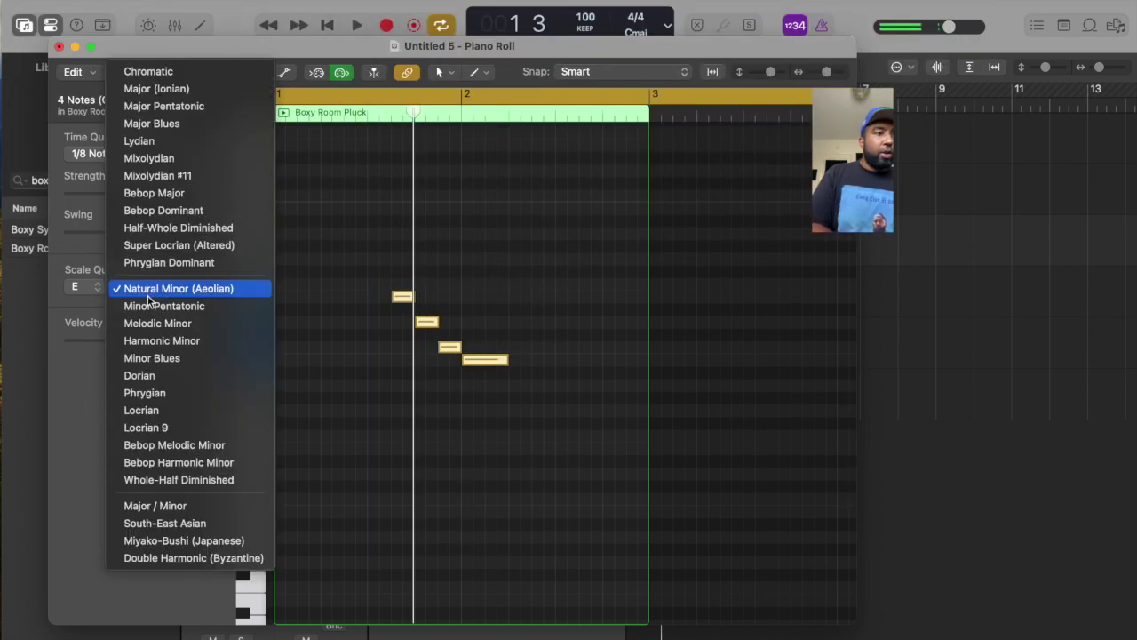
click(164, 289)
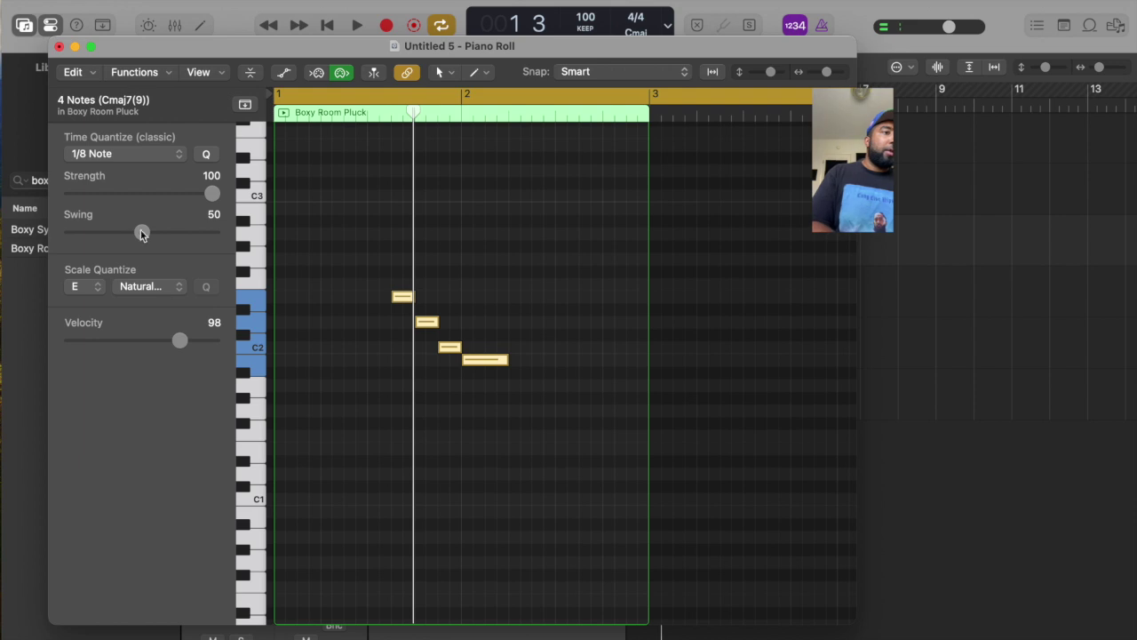
Close the piano roll and repeat the Boxy Room Pluck region so it fills bars 1 to 4.
click(59, 48)
key(space)
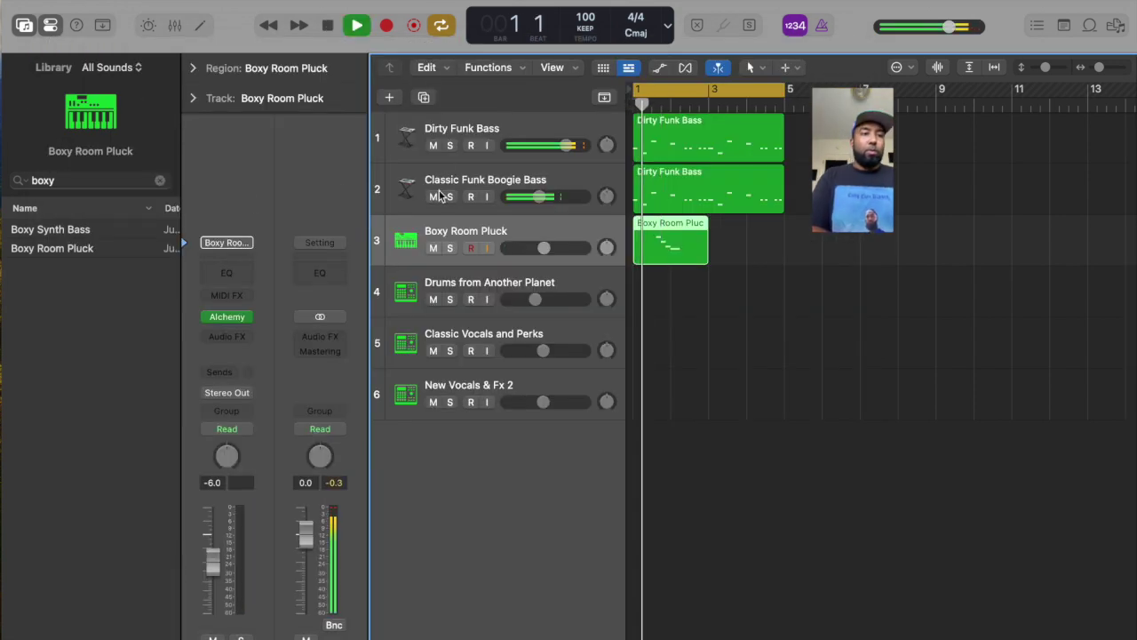
key(super+r)
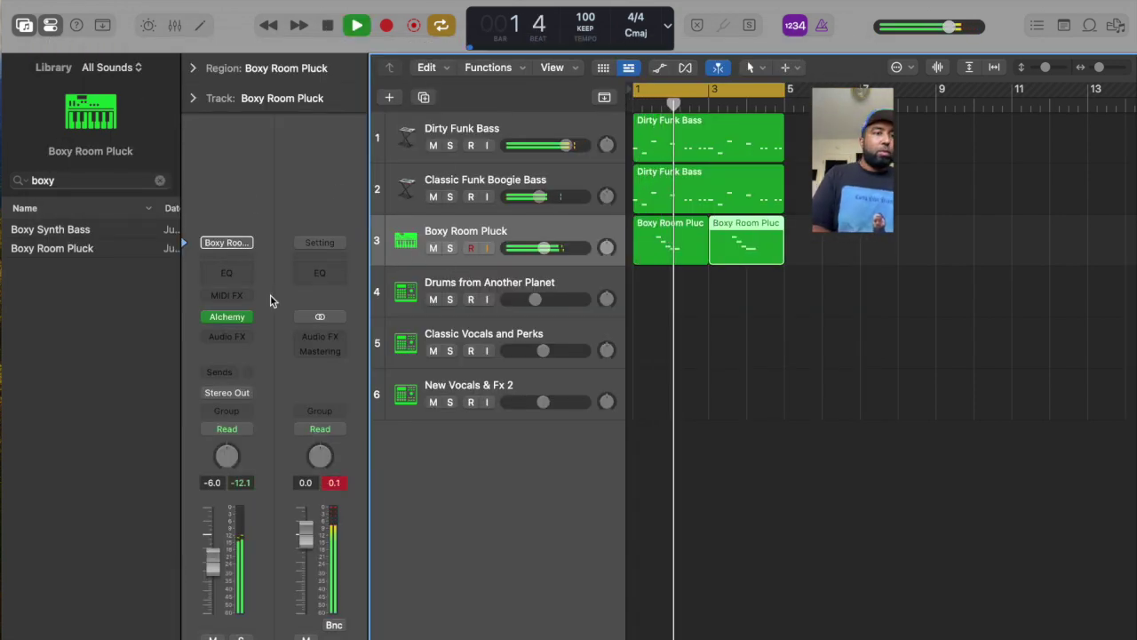
Duplicate the Boxy Room Pluck track as an empty track below it.
key(super+d)
click(377, 292)
scroll(117, 357, left, 2)
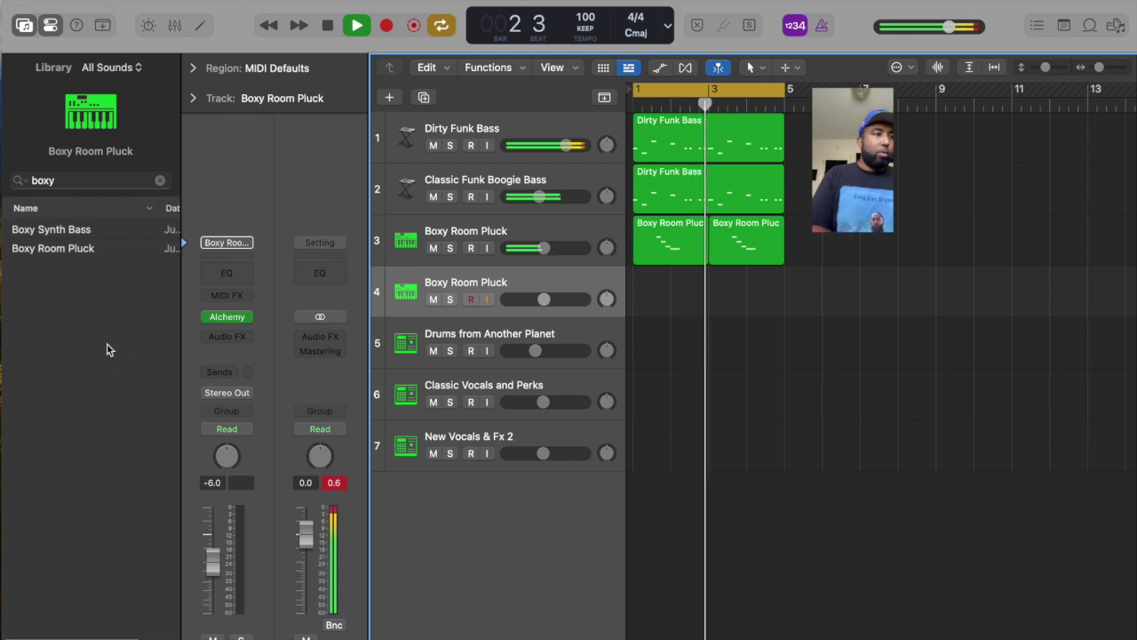
Search the sound library for "glide", load the Vowel Glider patch on the duplicate track, and audition it with the typing keyboard.
click(159, 181)
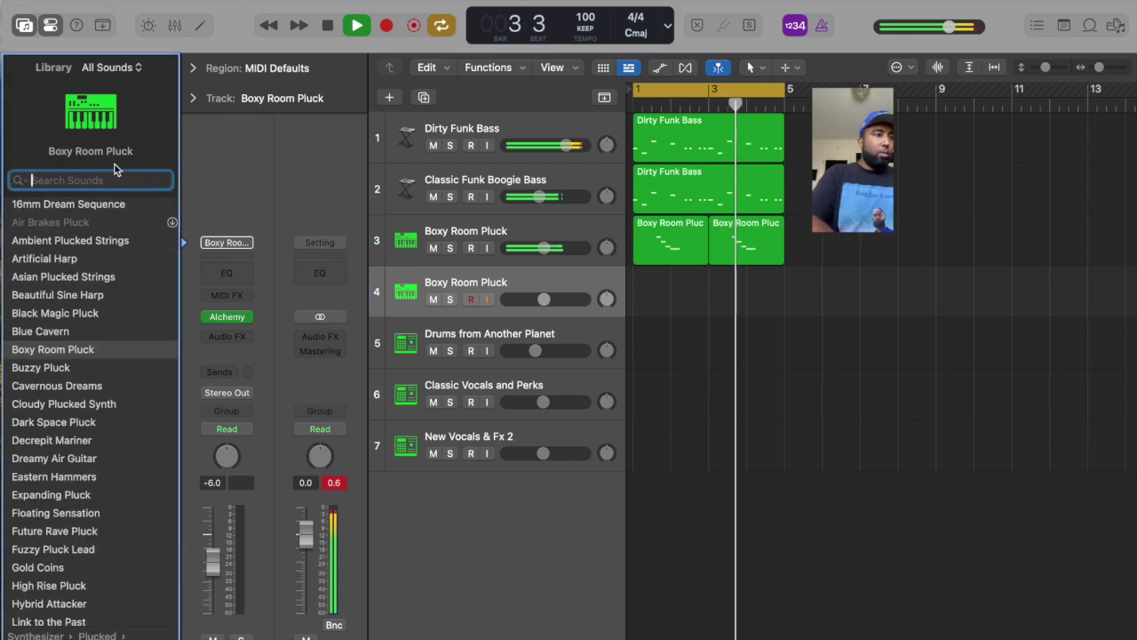
text(glide)
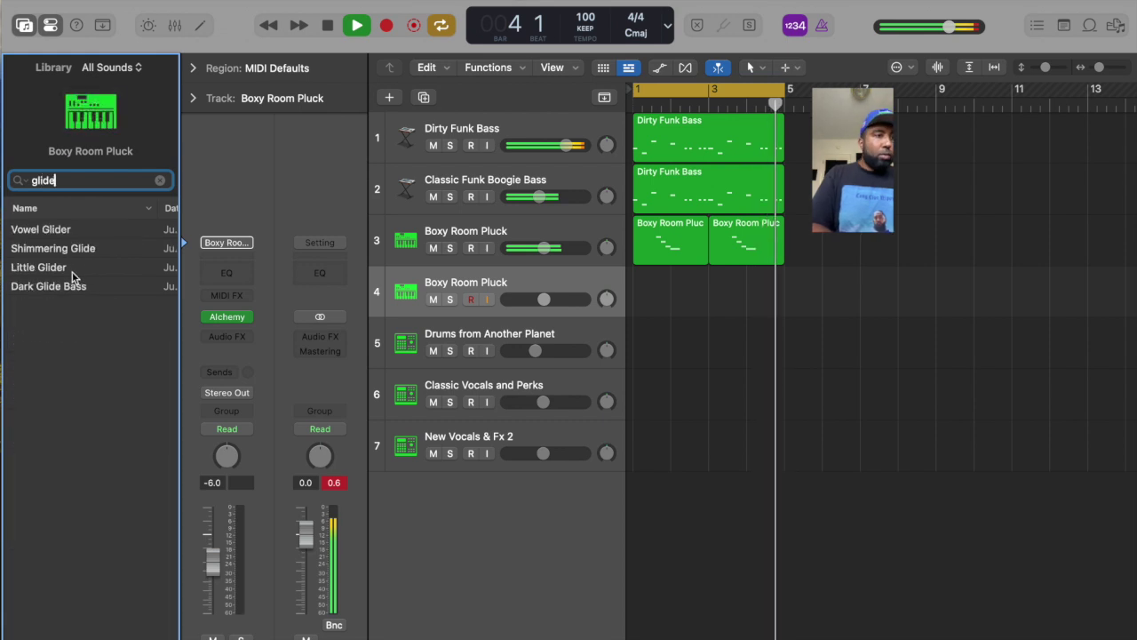
key(Return)
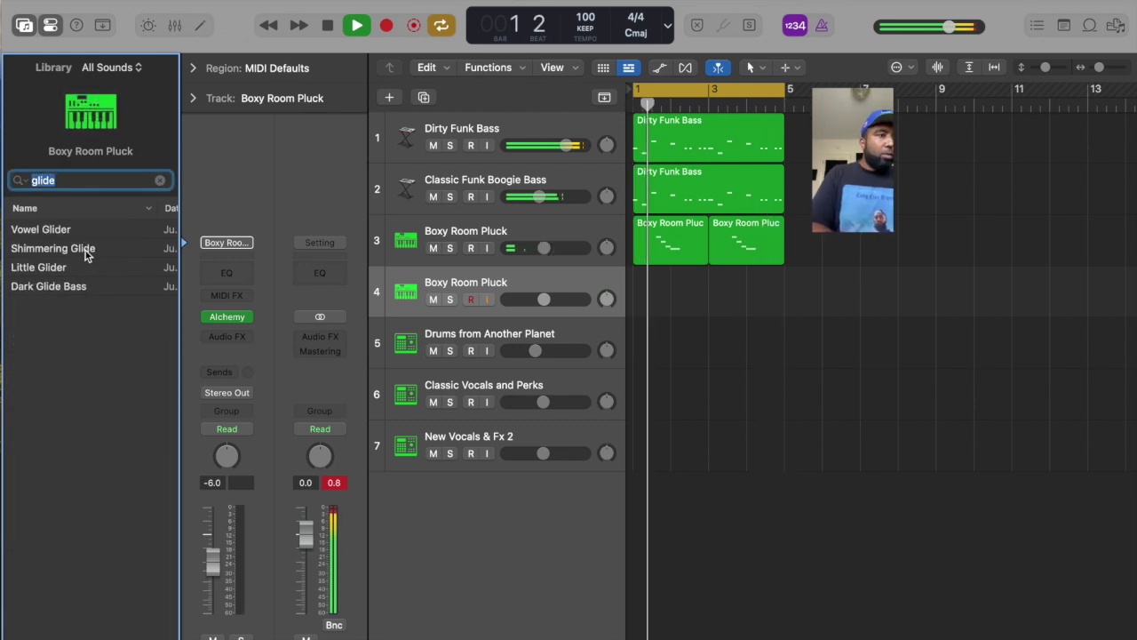
click(76, 228)
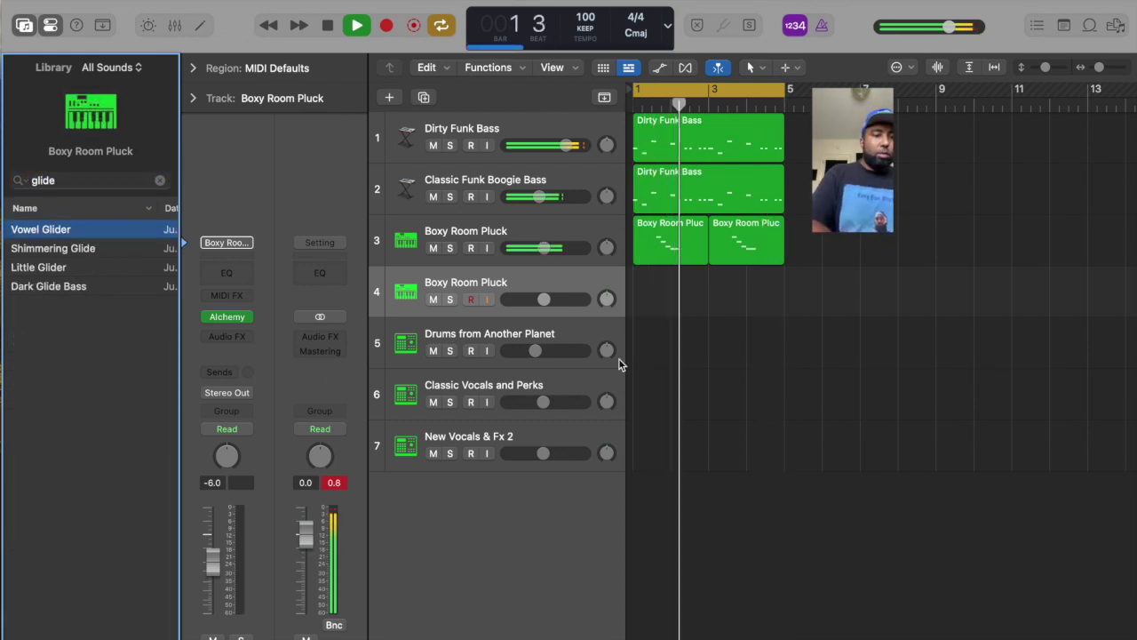
key(super+k)
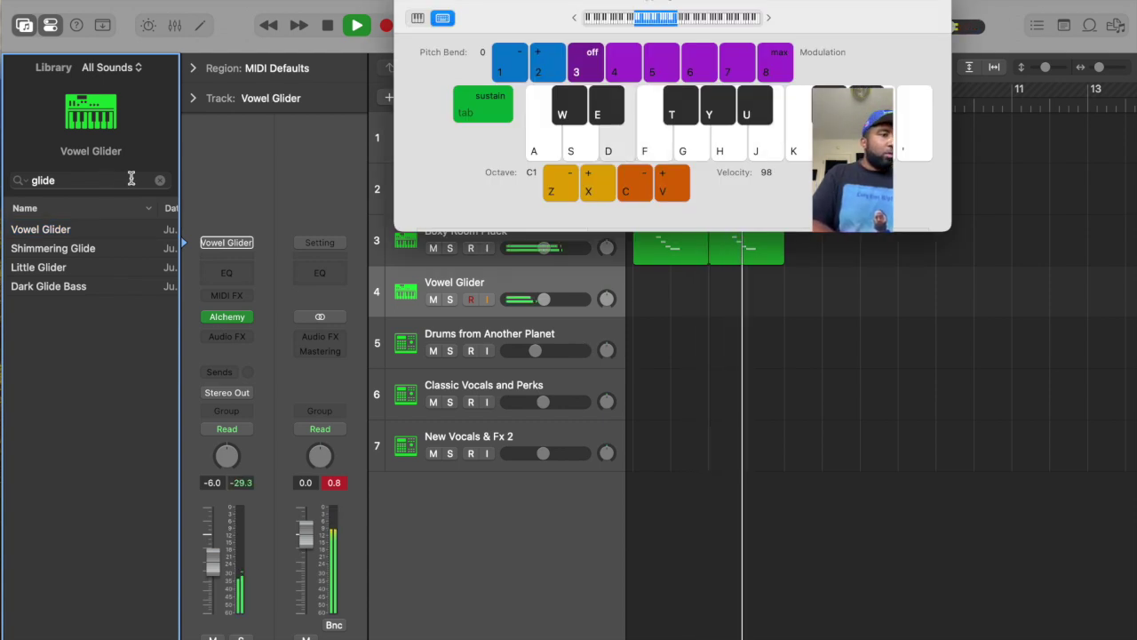
Clear the library search and remove the Alchemy instrument from the Vowel Glider track.
click(159, 179)
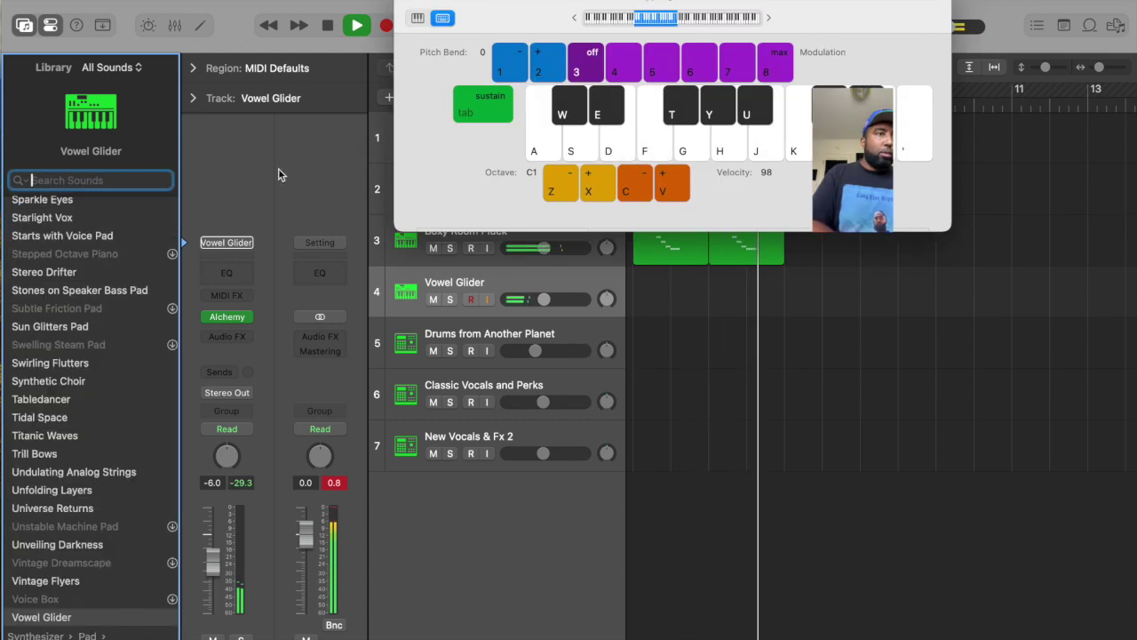
click(406, 9)
click(249, 317)
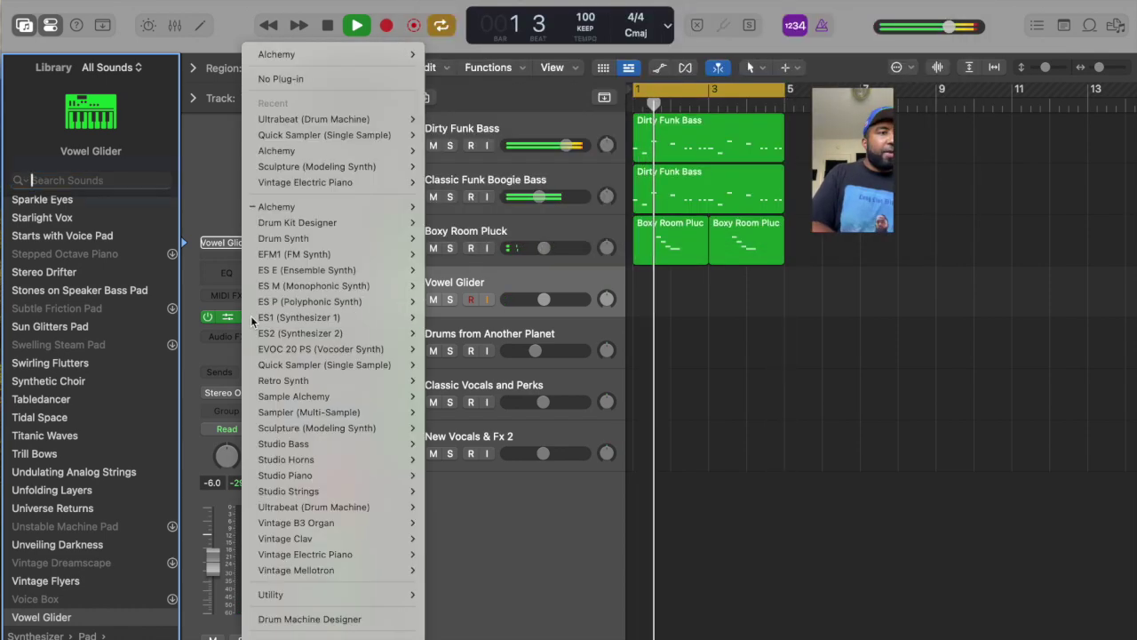
click(288, 78)
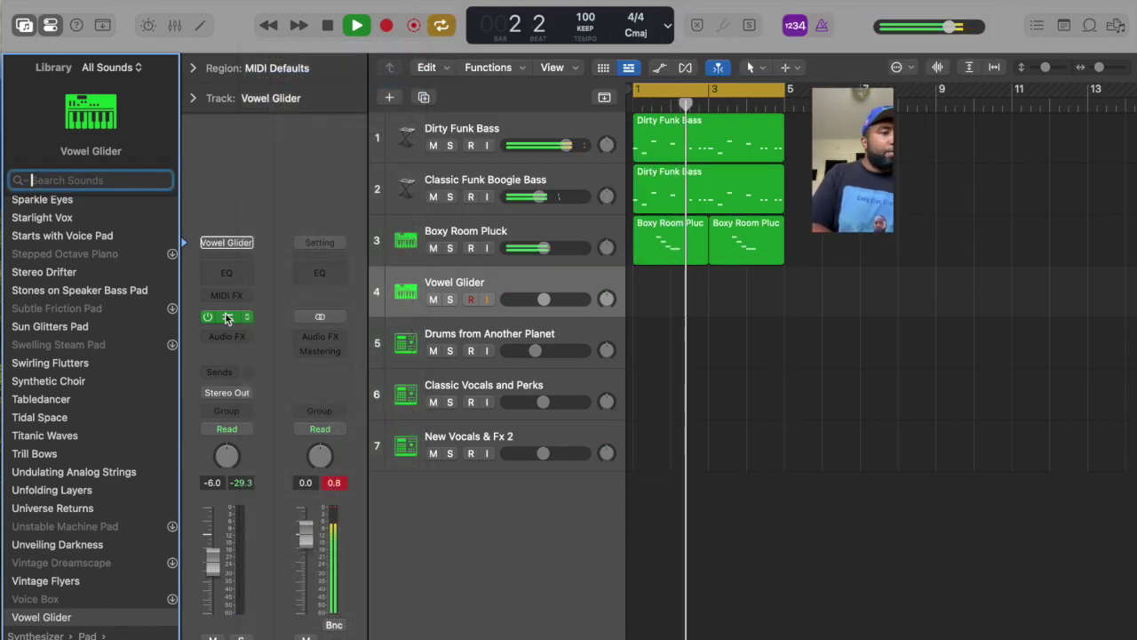
Load the Strings & Flute user patch on track 4 and show the typing keyboard.
scroll(81, 288, up, 15)
scroll(81, 290, up, 15)
scroll(81, 290, left, 6)
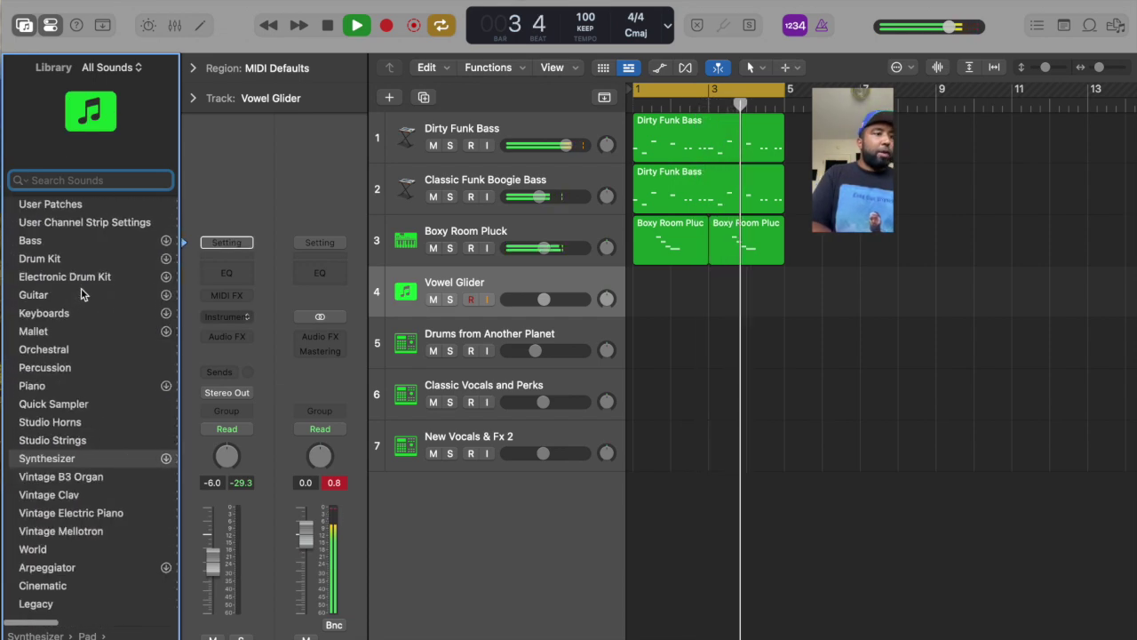
click(88, 205)
scroll(109, 482, down, 5)
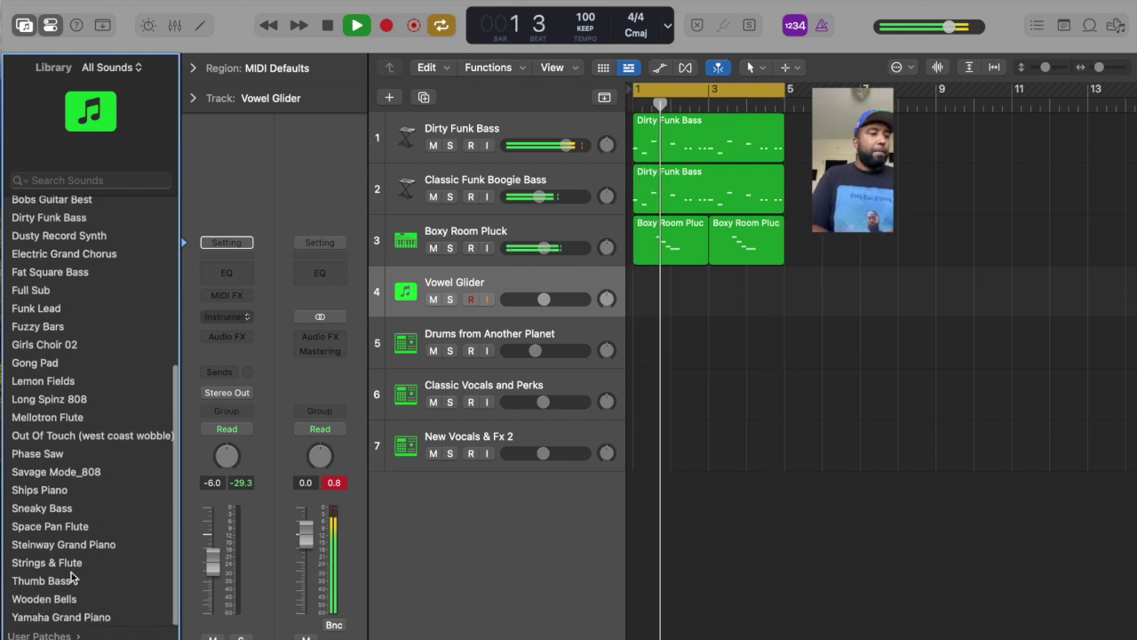
click(75, 563)
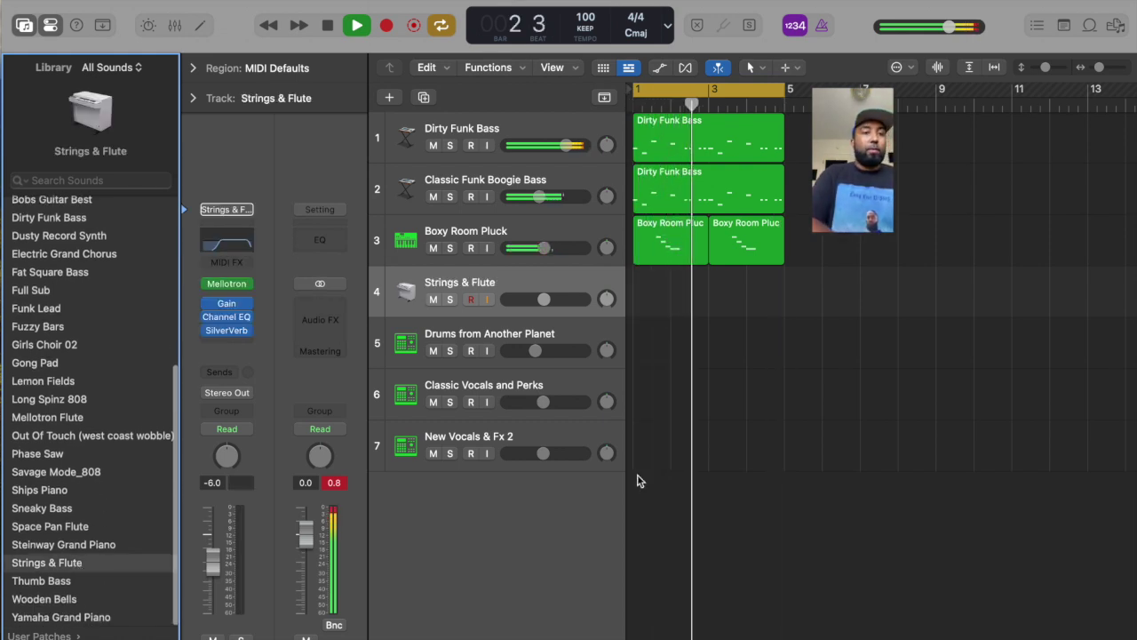
key(super+k)
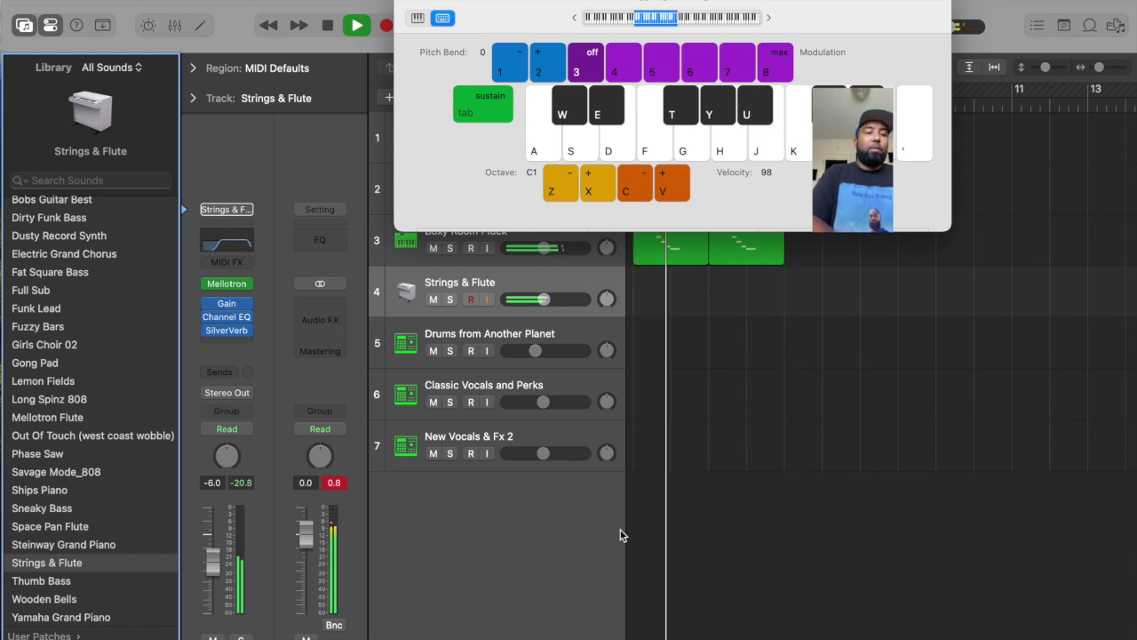
Try recording a rising phrase on the Strings & Flute track and delete the recorded region.
key(r)
key(j)
key(k)
key(l)
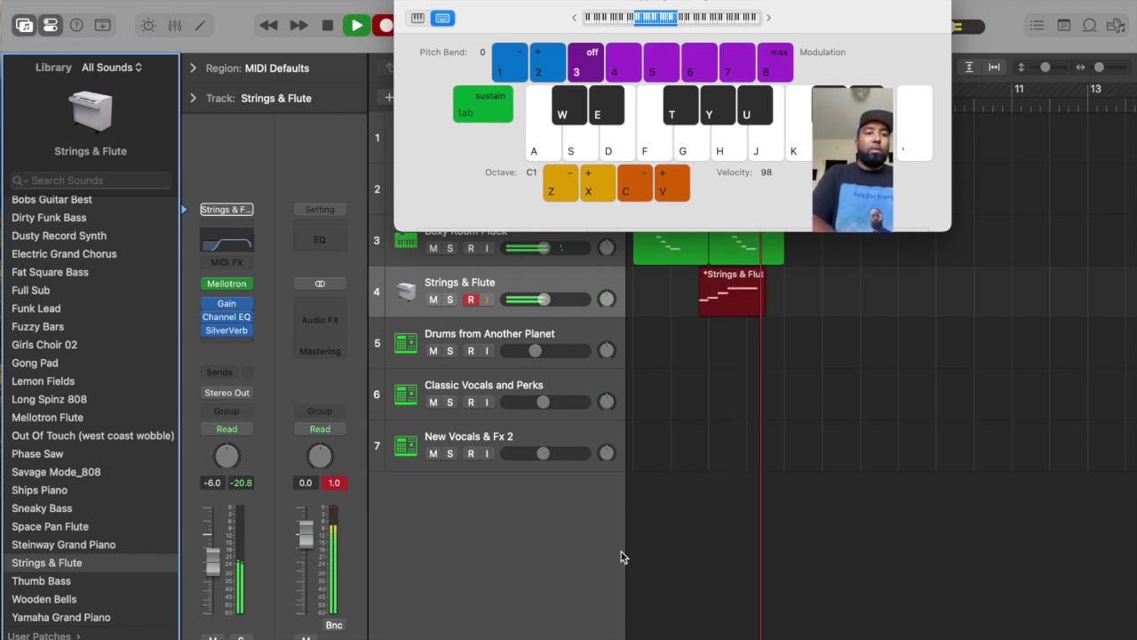
key(space)
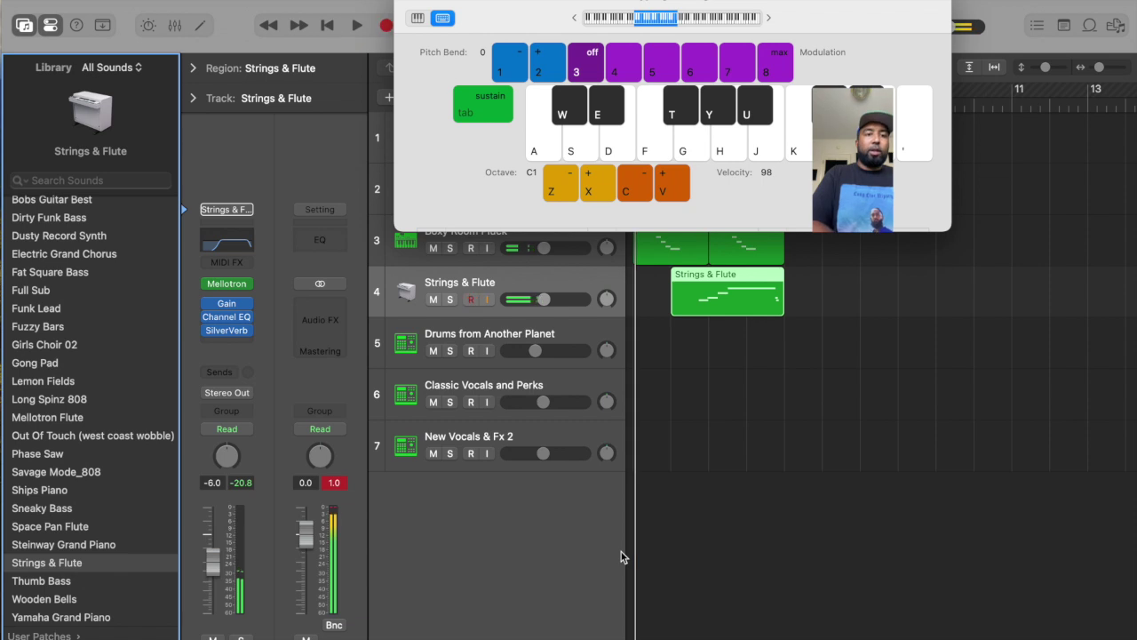
click(777, 304)
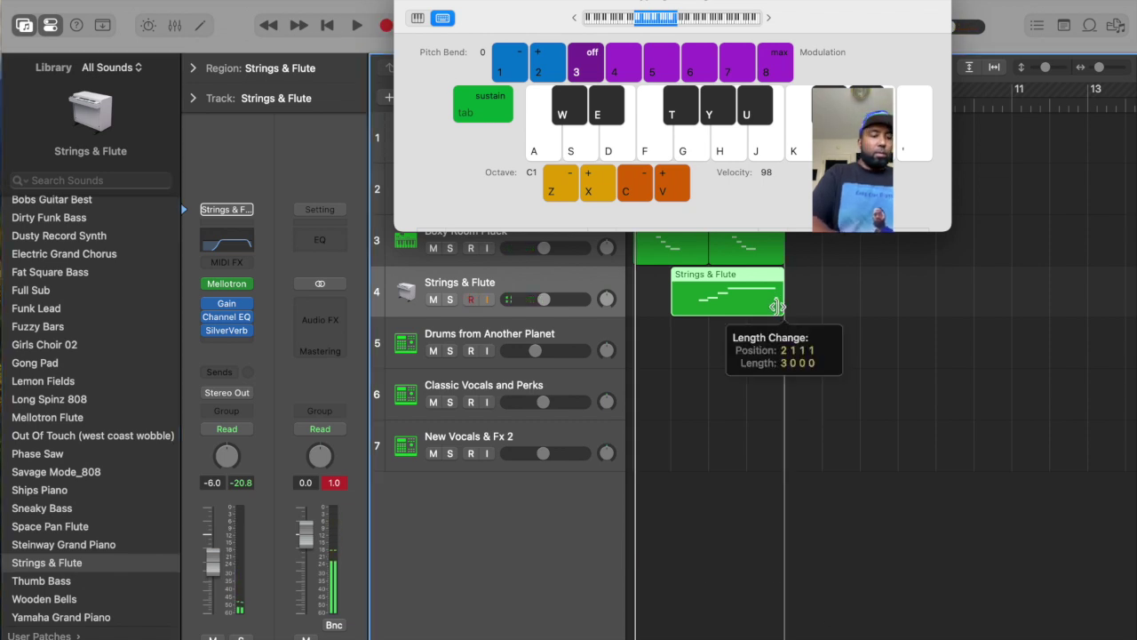
key(Delete)
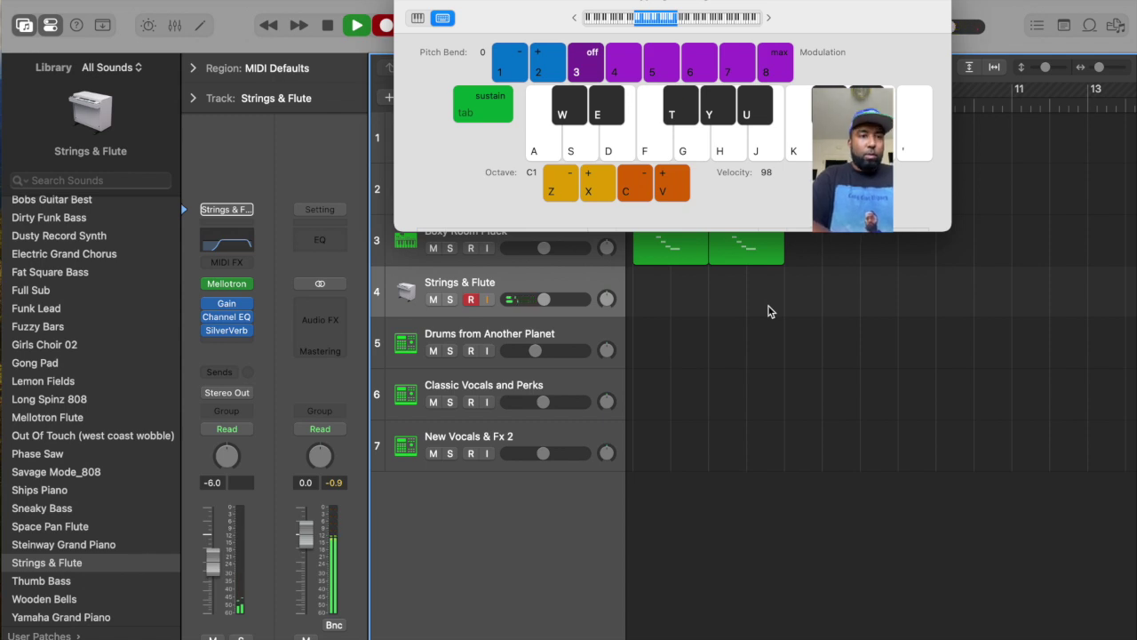
Record a rising phrase with a long held top note on the Strings & Flute track, played twice across bars 1 to 4.
key(space)
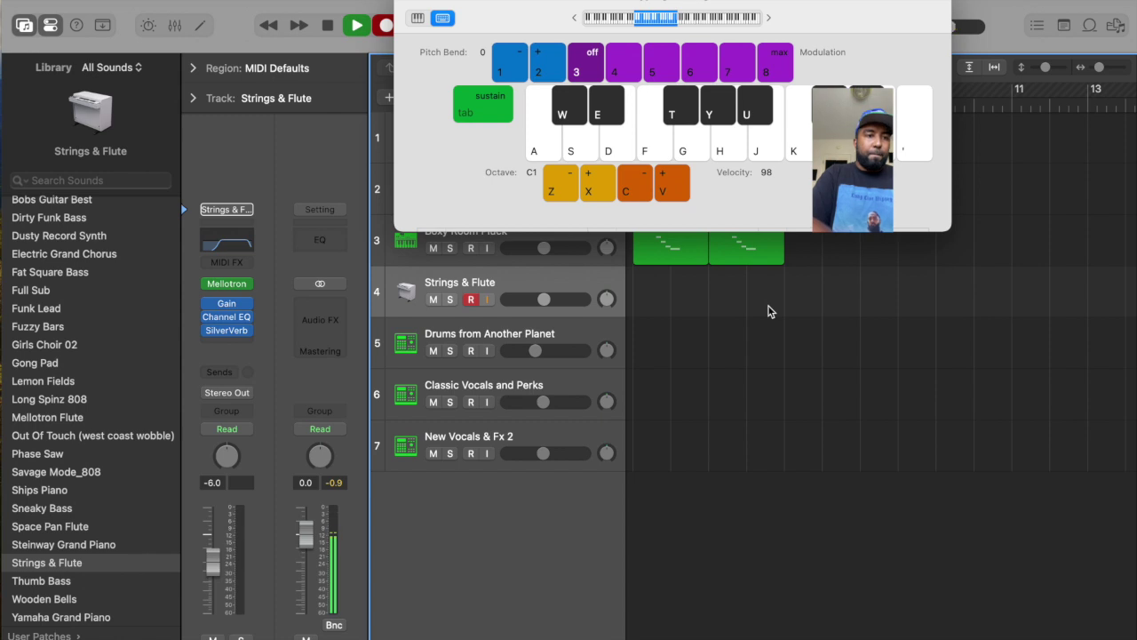
key(k)
key(l)
key(semicolon)
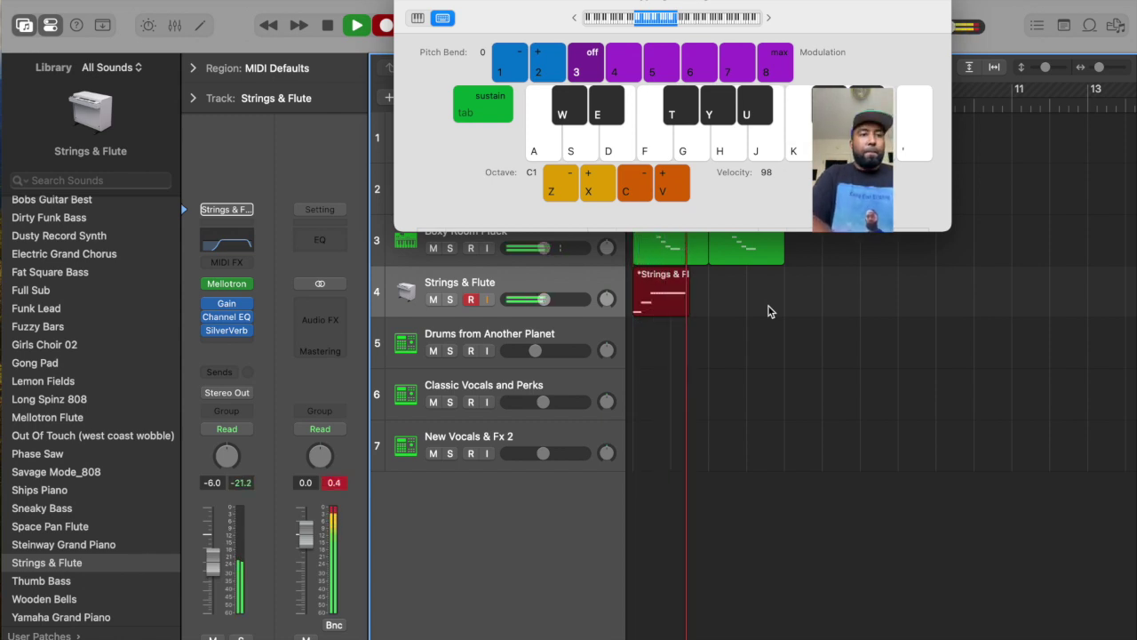
key(j)
key(k)
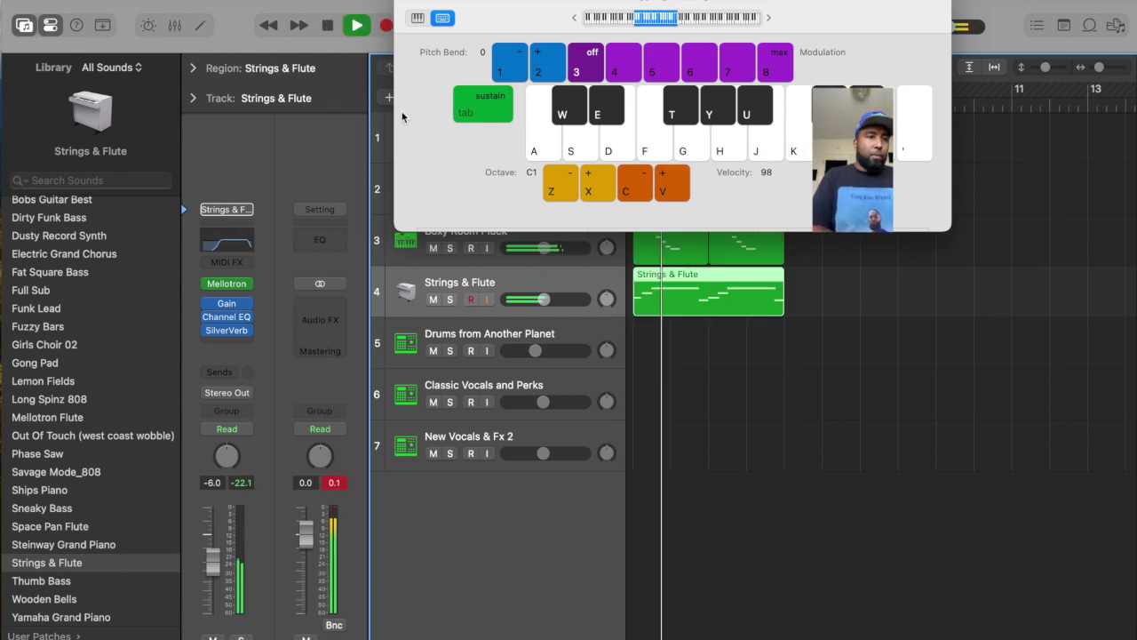
Duplicate the Strings & Flute track and try Dusty Record Synth on the duplicate before loading Out Of Touch (west coast wobble).
click(402, 5)
key(cmd+d)
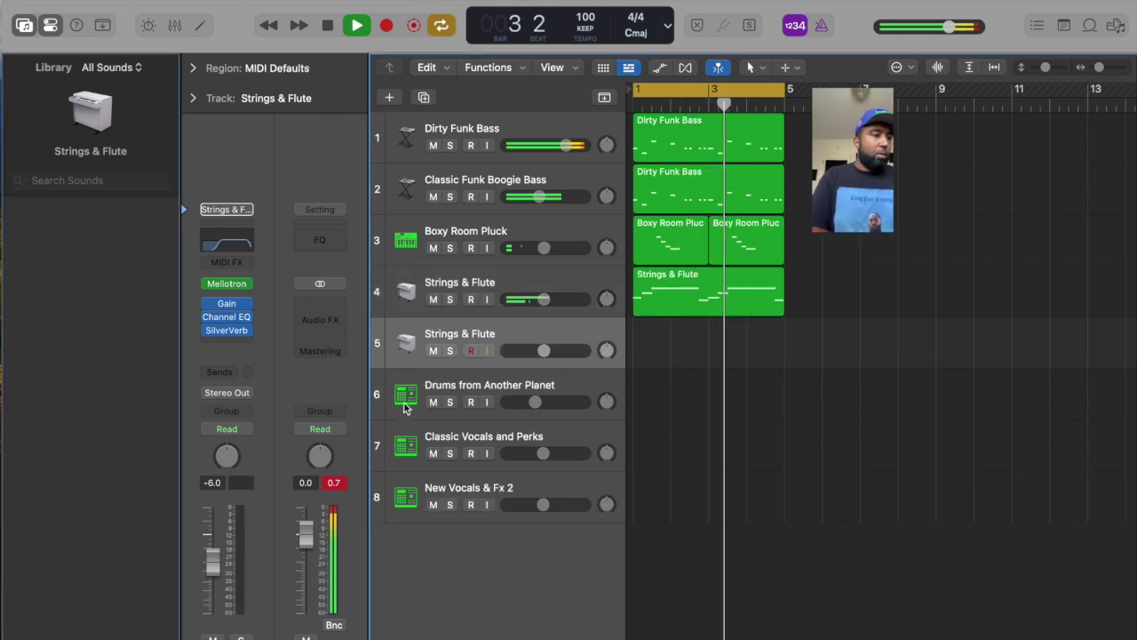
scroll(117, 421, up, 5)
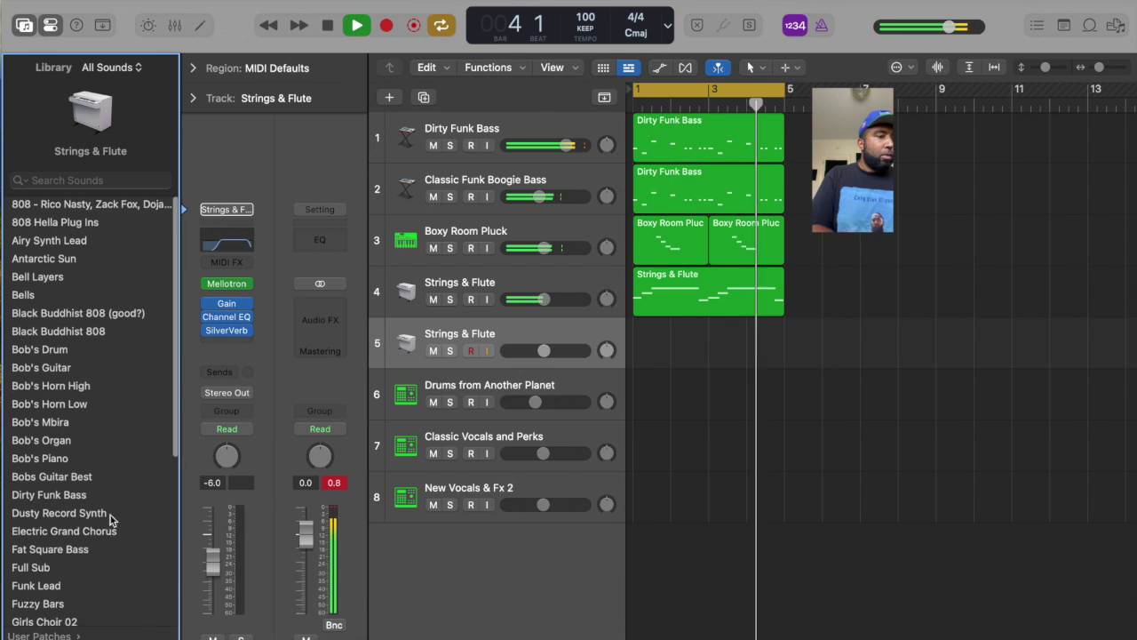
click(71, 512)
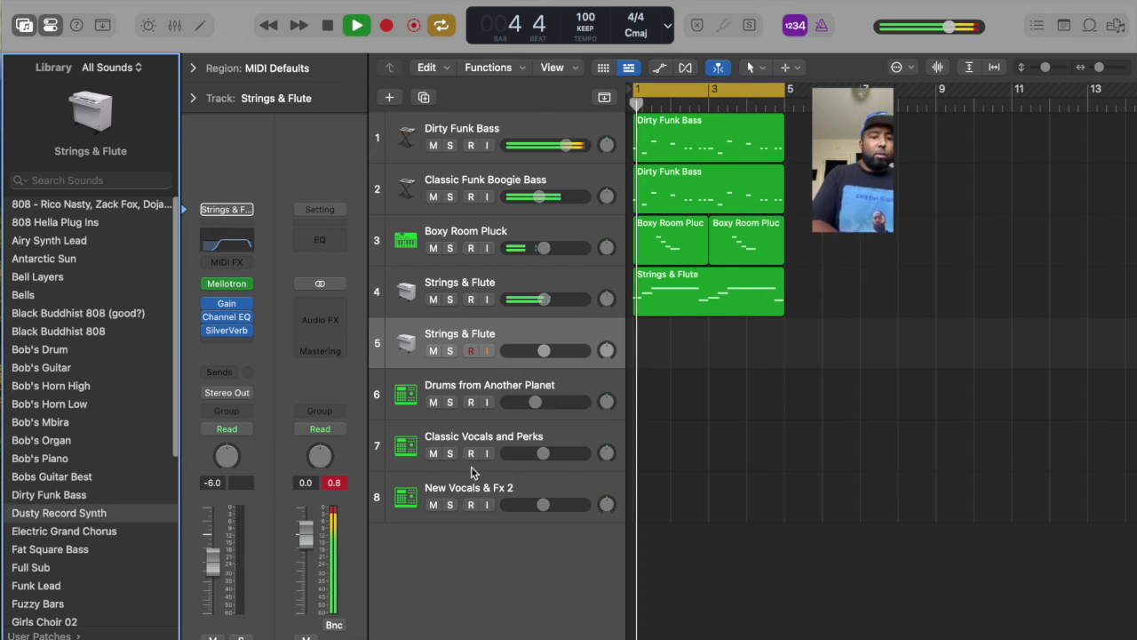
key(super+k)
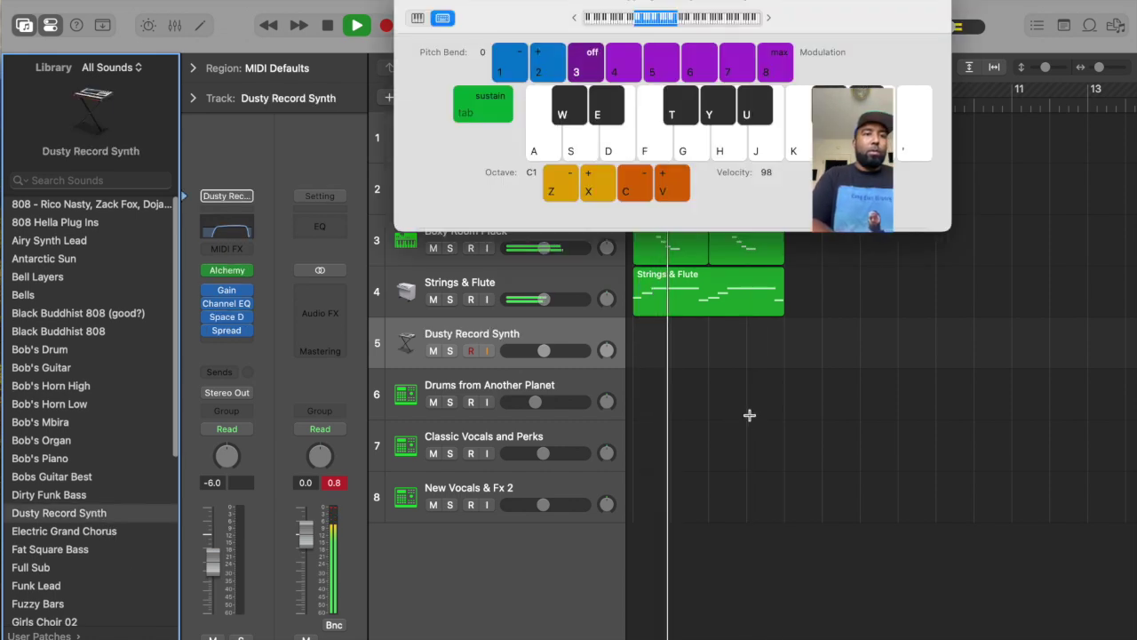
key(k)
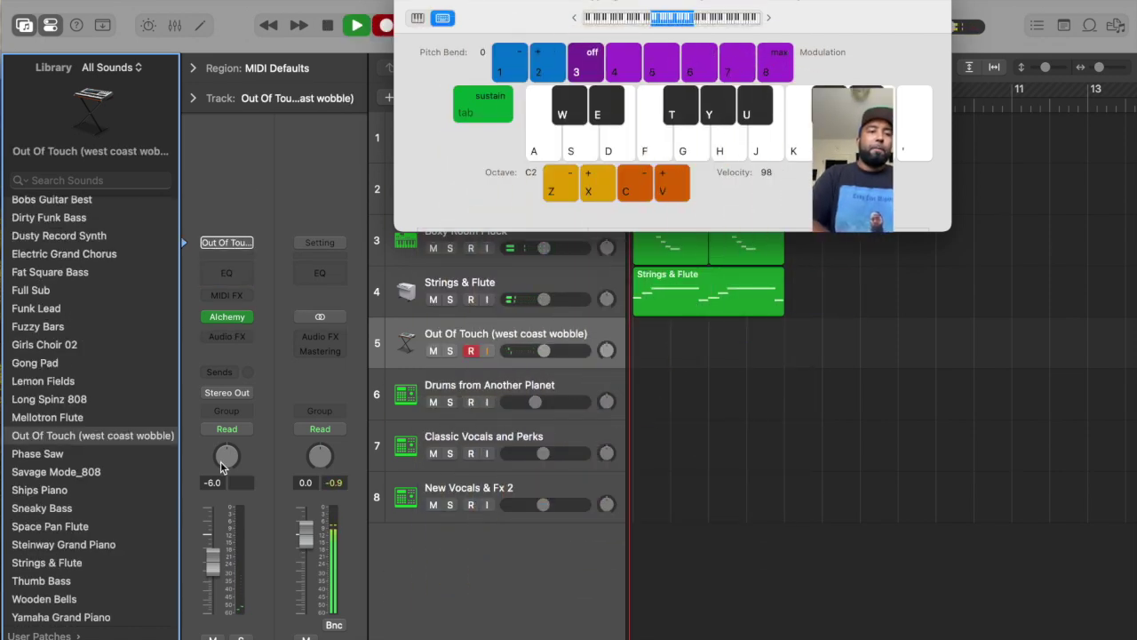
Try recording a short phrase on the Out Of Touch (west coast wobble) track and delete the recorded region.
key(k)
key(j)
key(l)
key(k)
key(j)
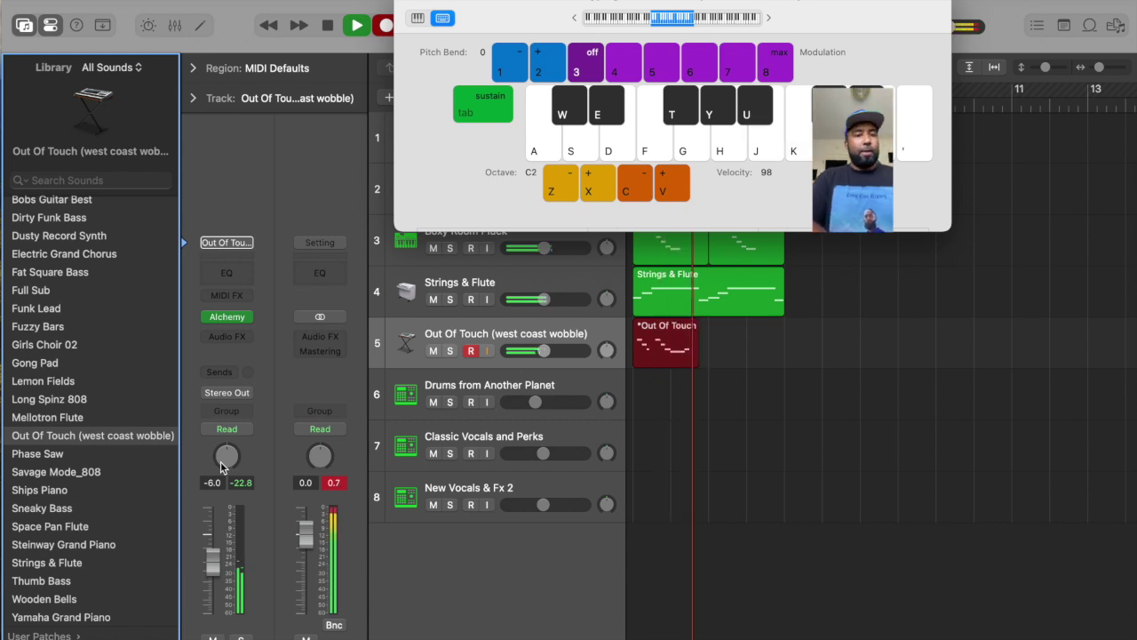
key(space)
key(Delete)
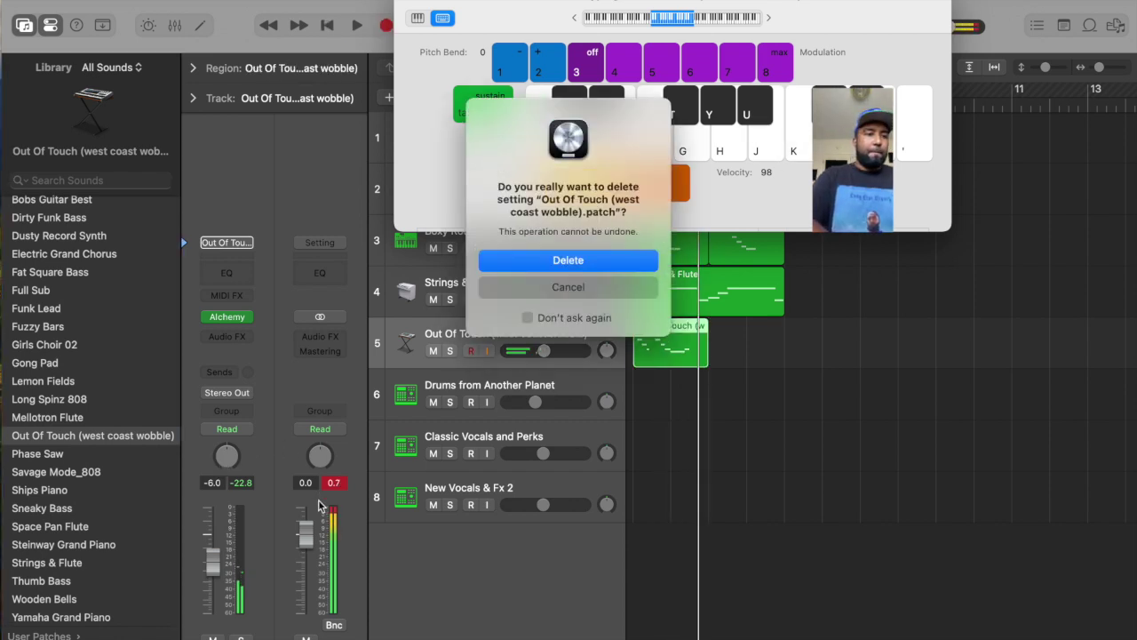
click(535, 267)
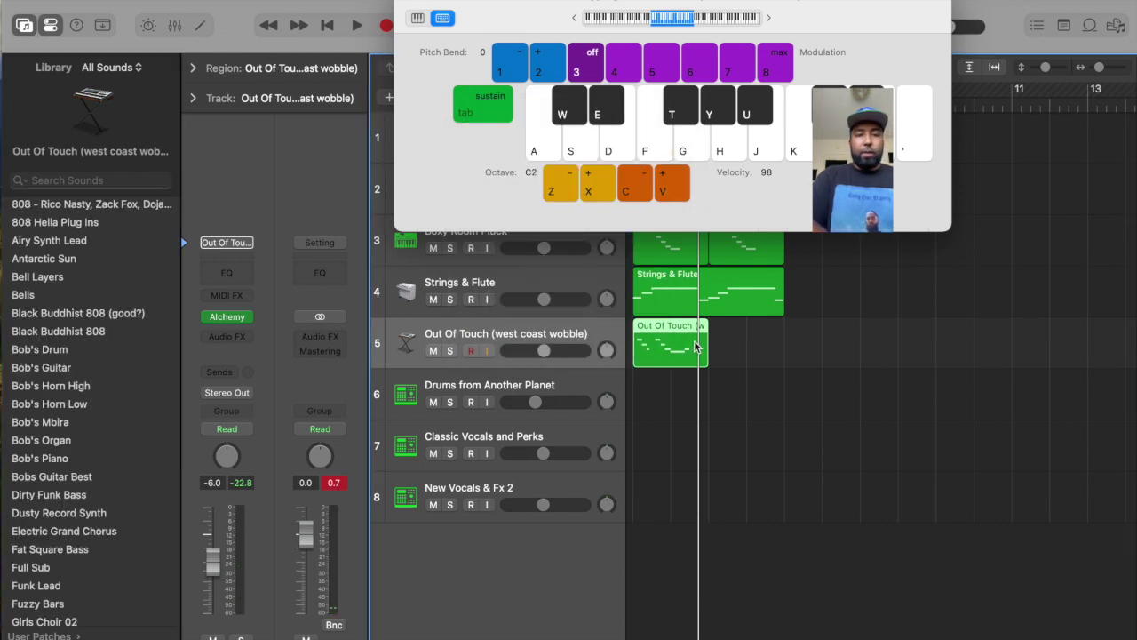
key(Delete)
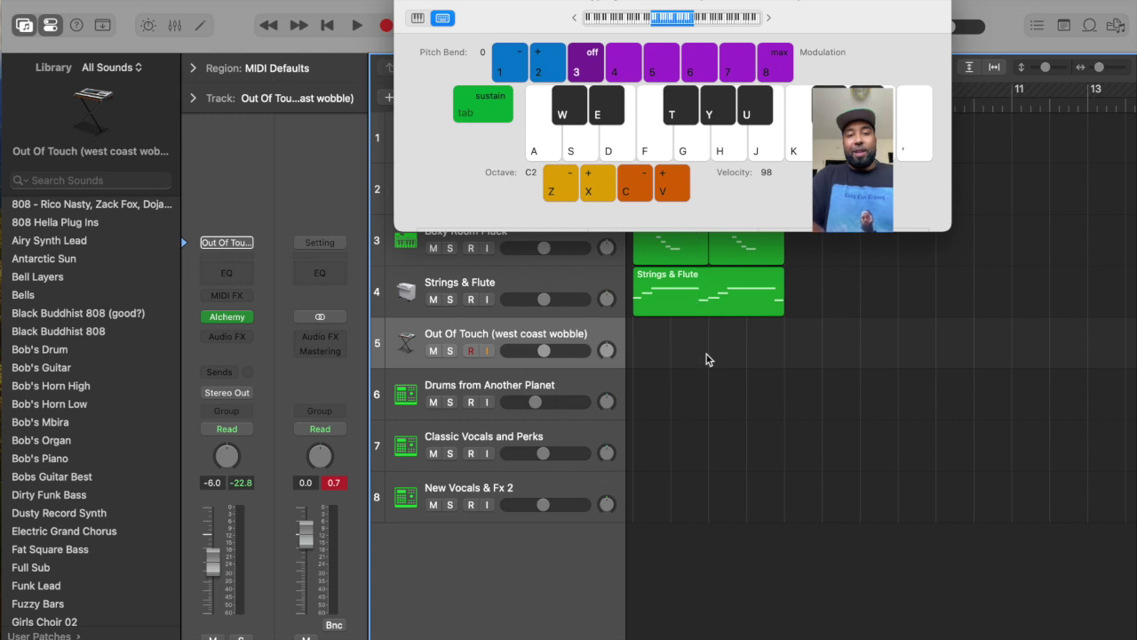
Record a descending phrase with alternating low notes on the Out Of Touch (west coast wobble) track, played twice across bars 1 to 4.
key(r)
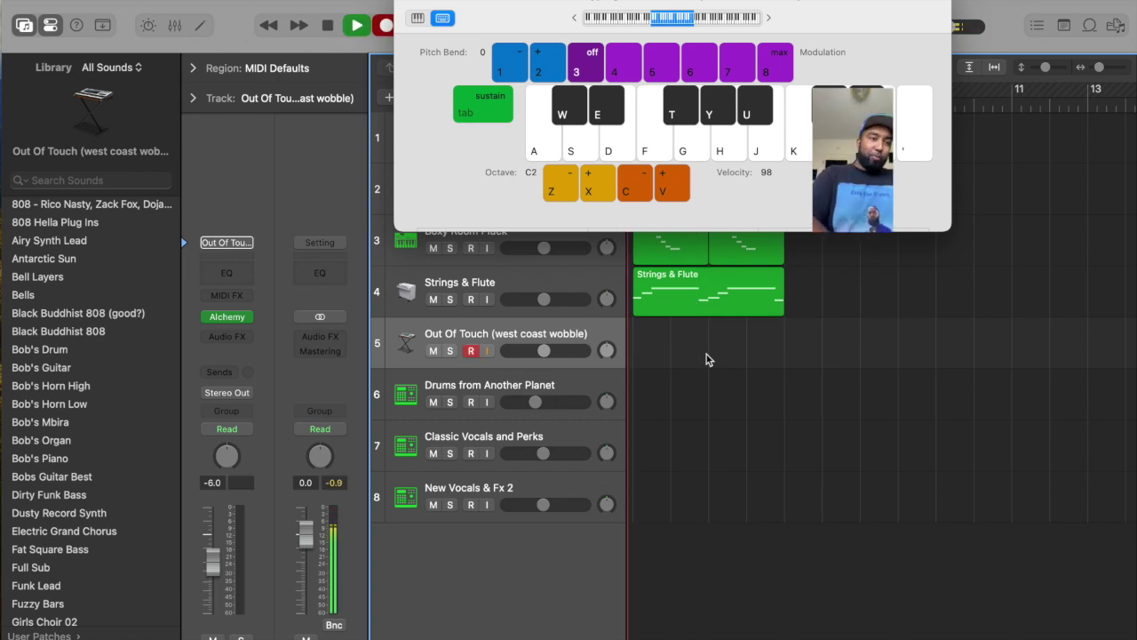
key(semicolon)
key(l)
key(k)
key(j)
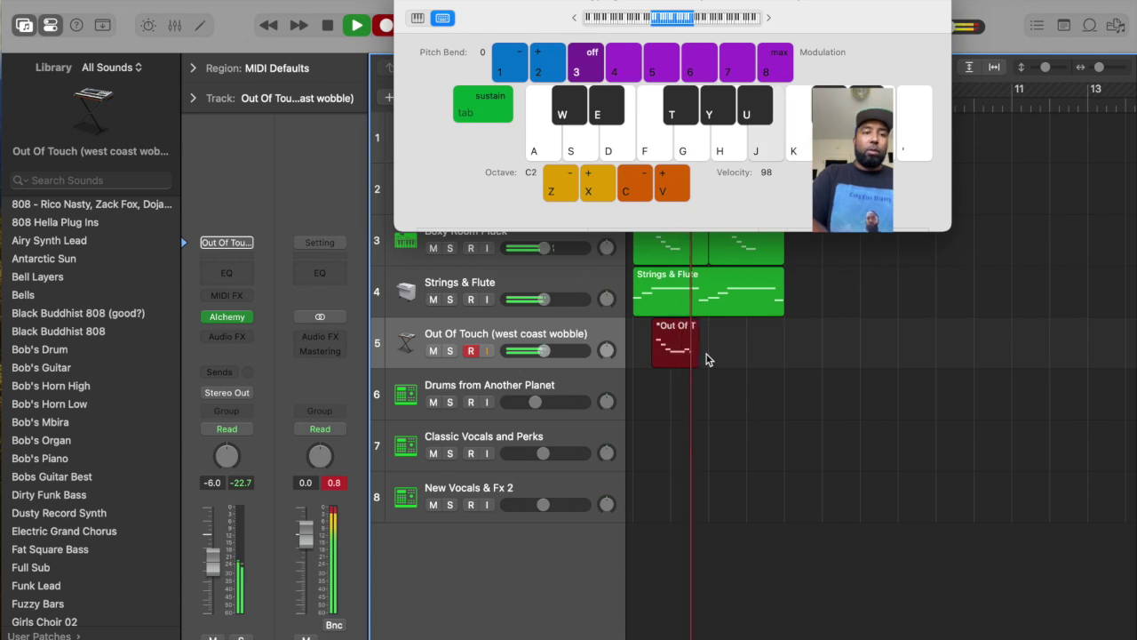
key(k)
key(j)
key(k)
key(j)
key(k)
key(j)
key(semicolon)
key(l)
key(k)
key(j)
key(k)
key(j)
key(k)
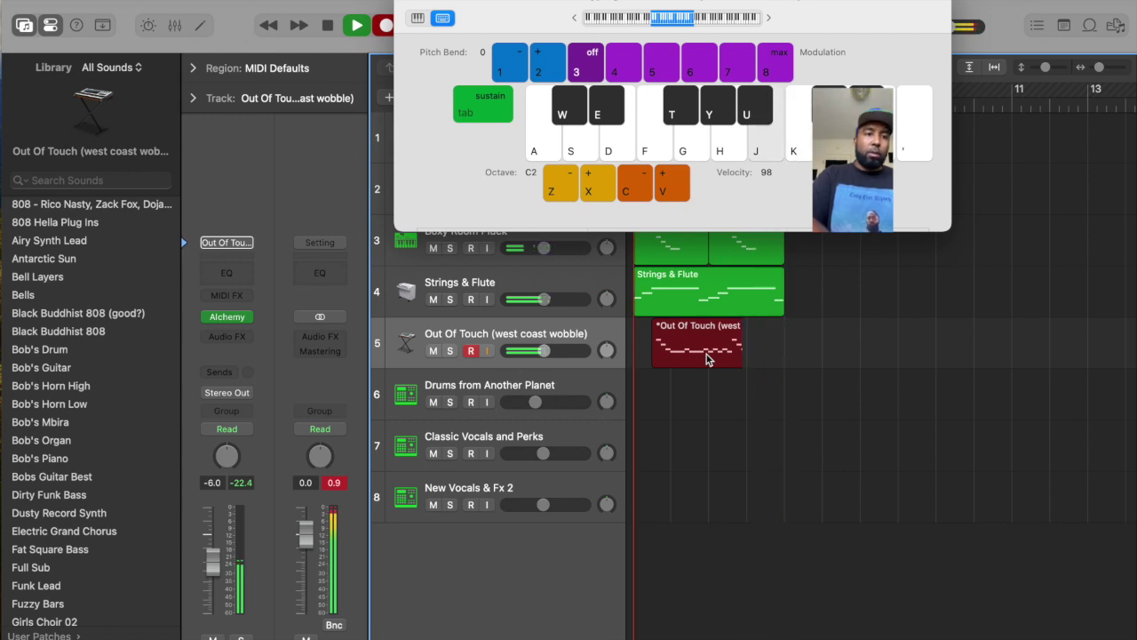
key(j)
key(k)
key(j)
key(k)
key(j)
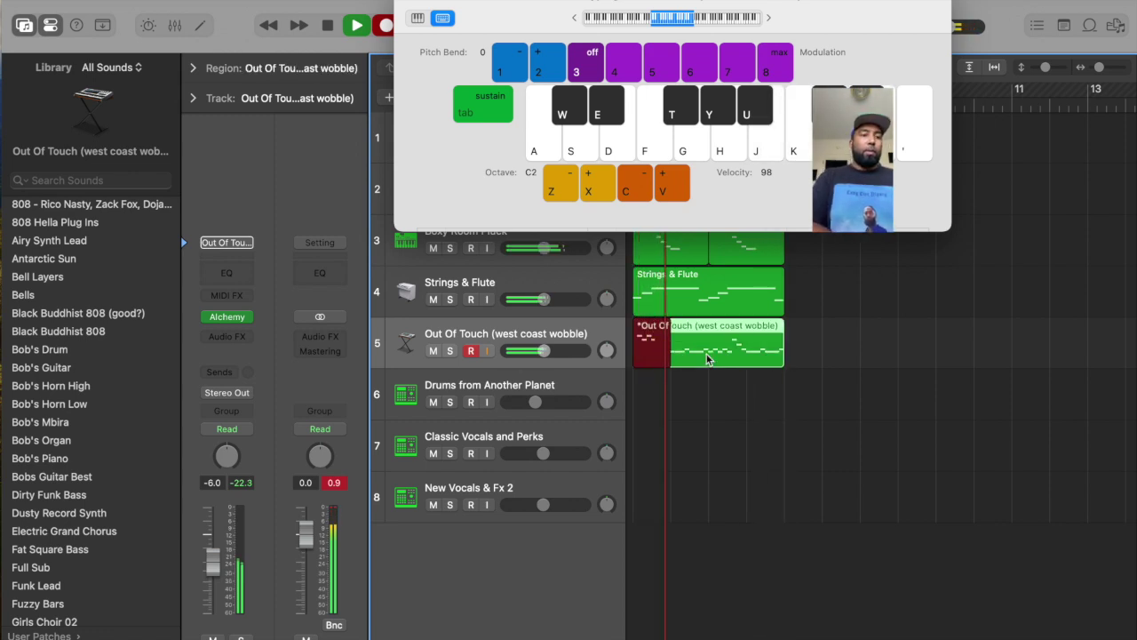
key(space)
key(space)
key(space)
key(space)
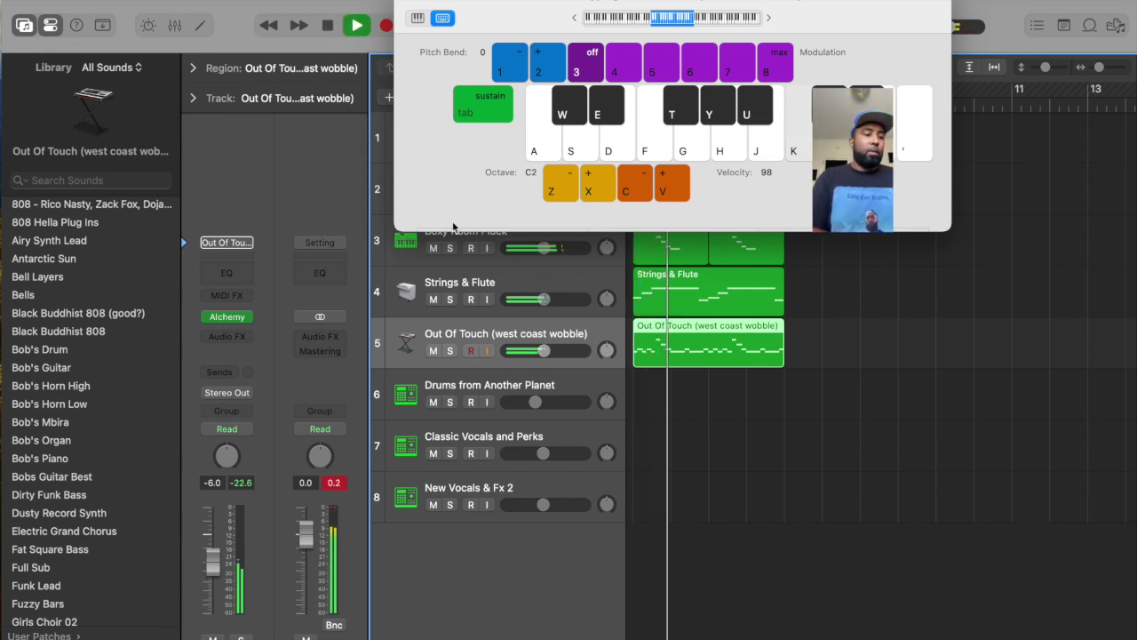
Load the Wobble Lead sound on the new lead track 6 and audition a few notes.
key(k)
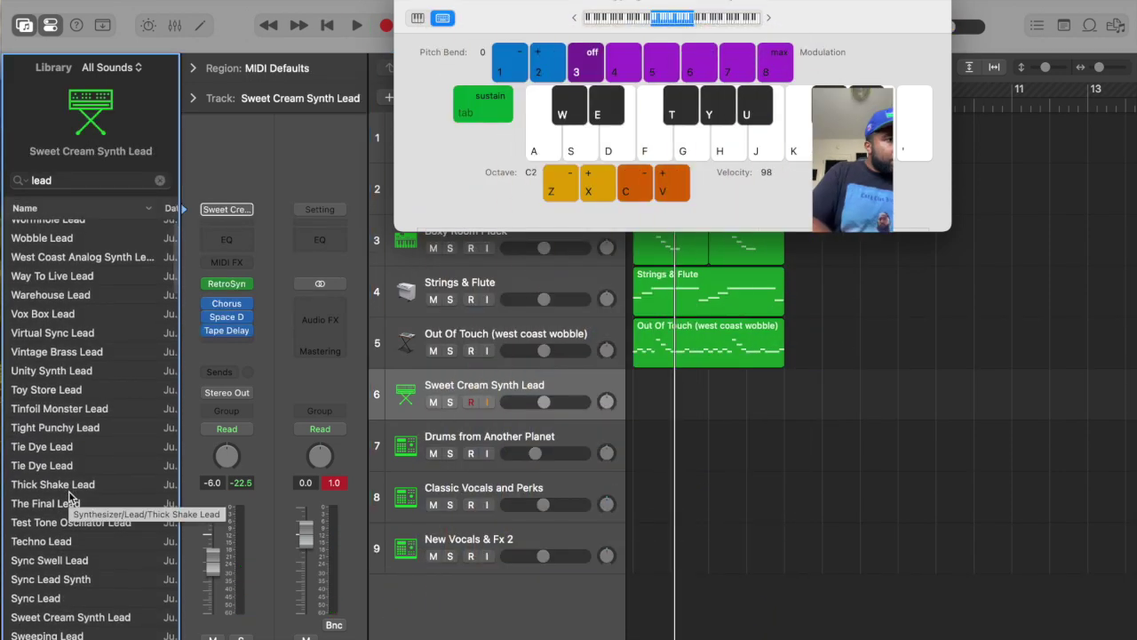
scroll(70, 496, up, 1)
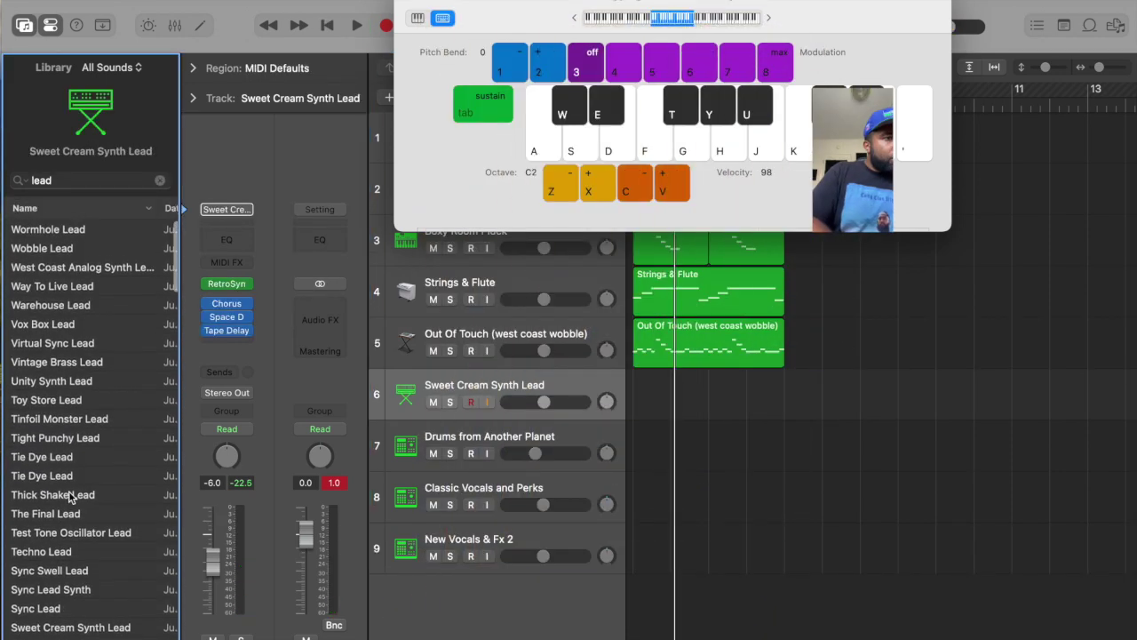
click(68, 254)
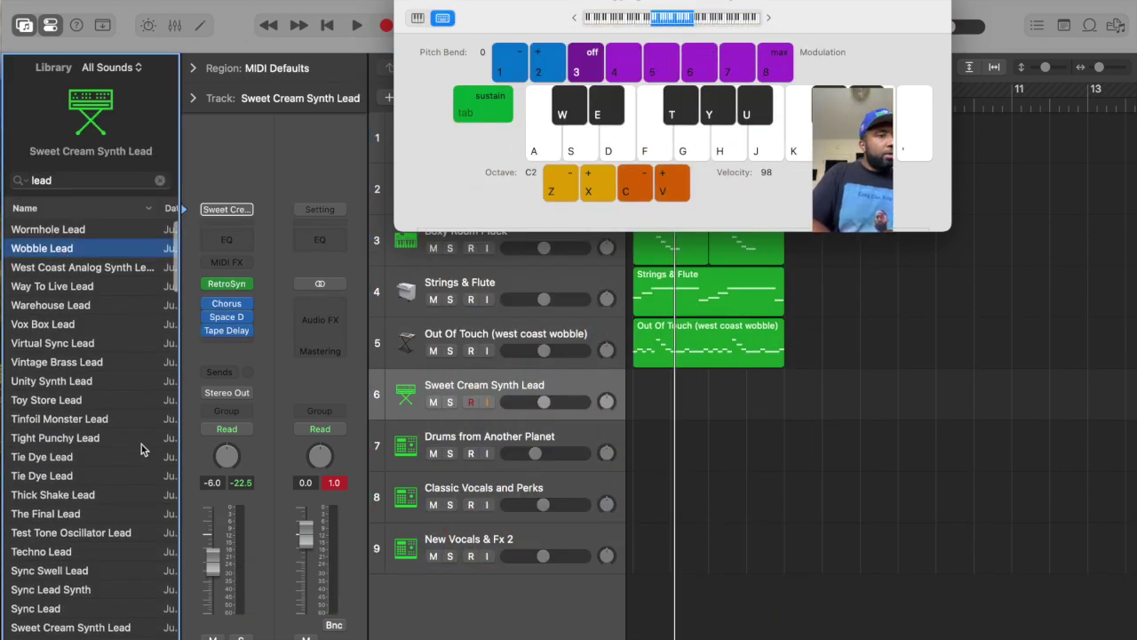
key(s)
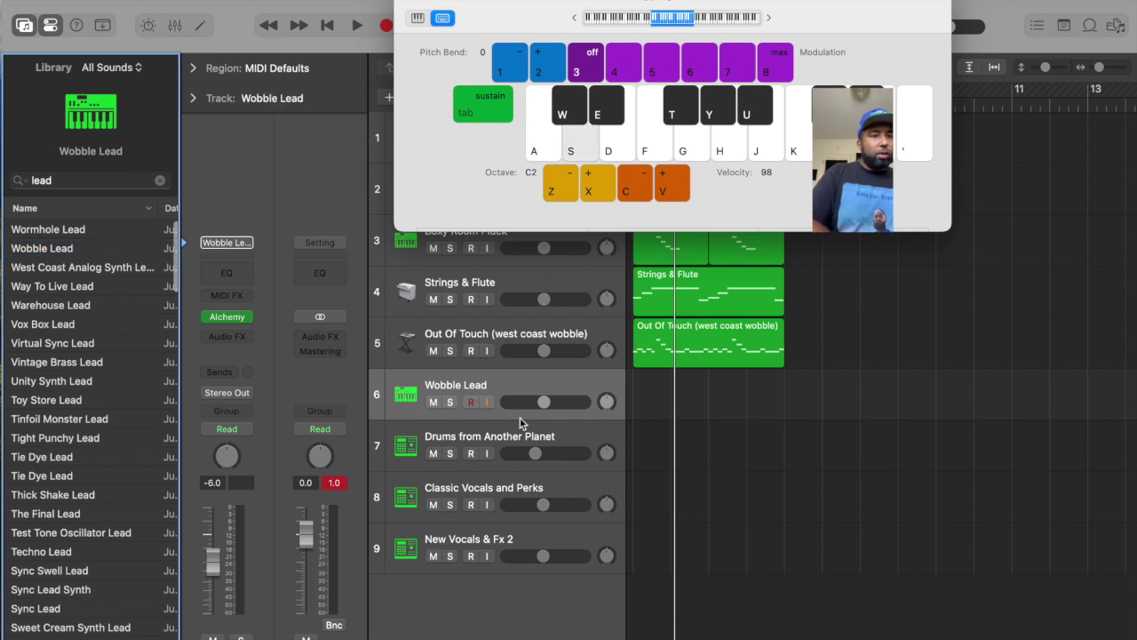
key(a)
key(d)
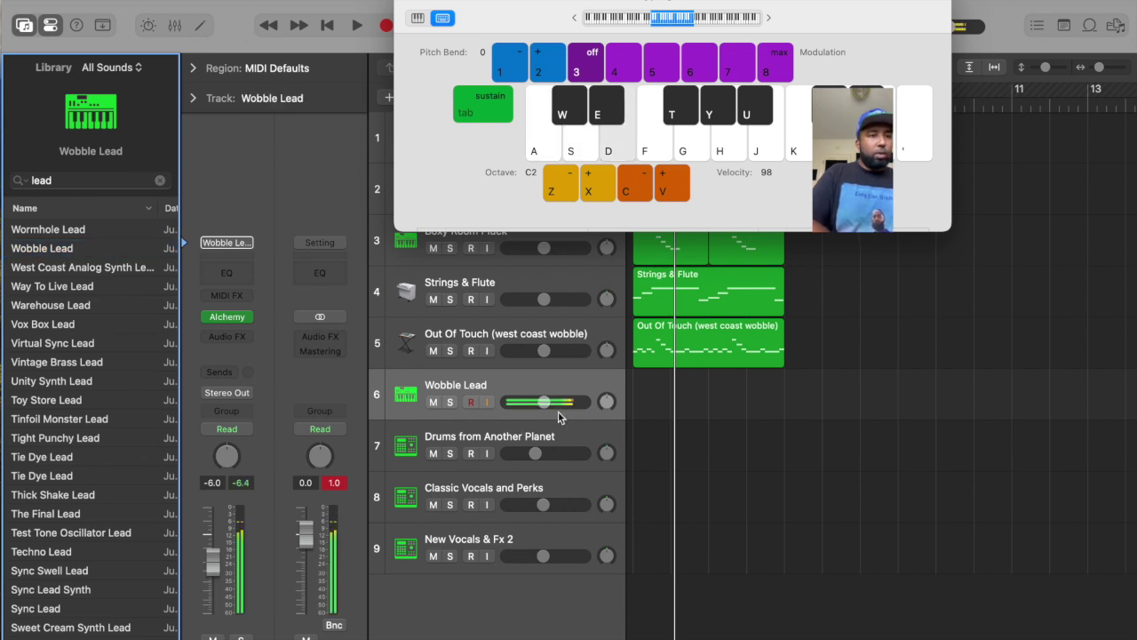
Copy the Dirty Funk Bass region onto the Wobble Lead track and set that track's volume to -11.2 dB.
drag(426, 2, 642, 1)
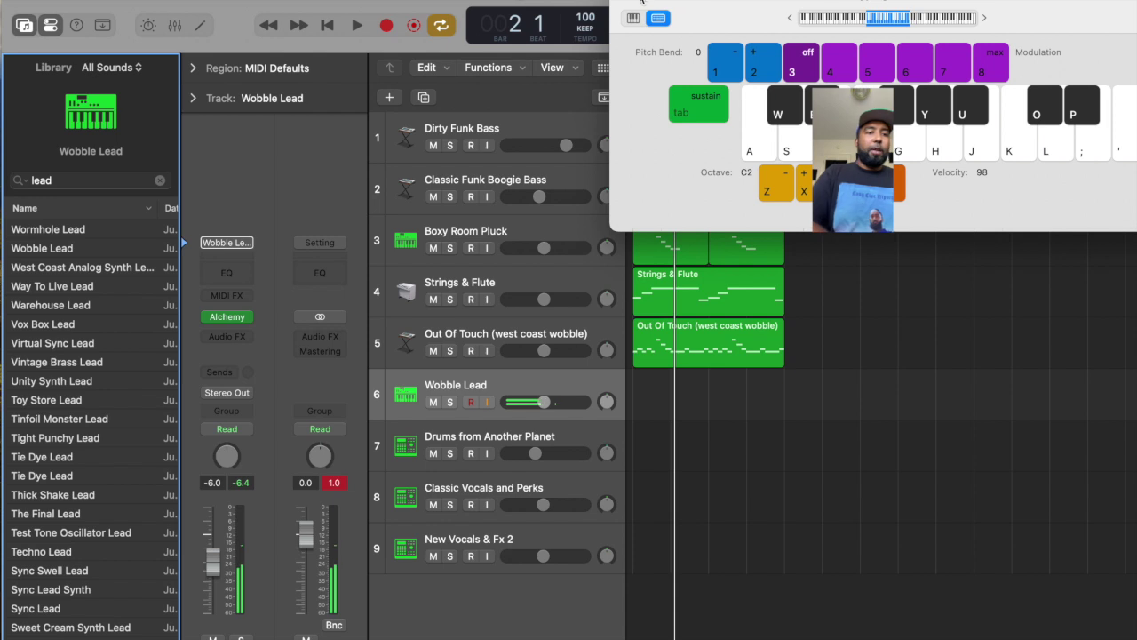
click(621, 3)
drag(542, 404, 535, 404)
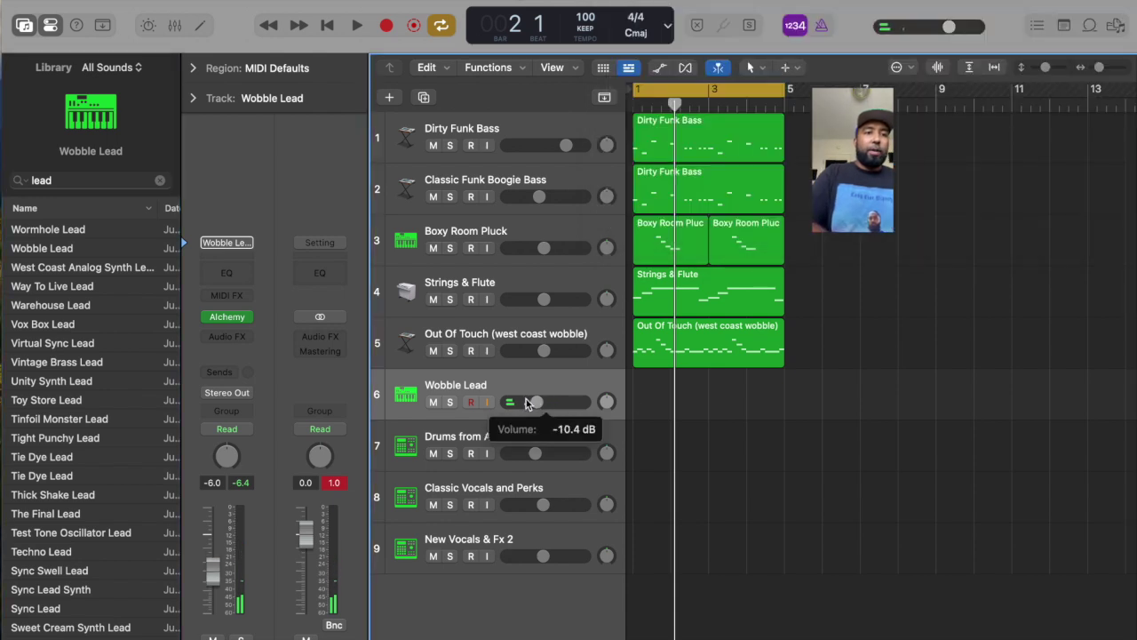
click(711, 151)
drag(710, 150, 708, 384)
key(space)
drag(539, 402, 535, 405)
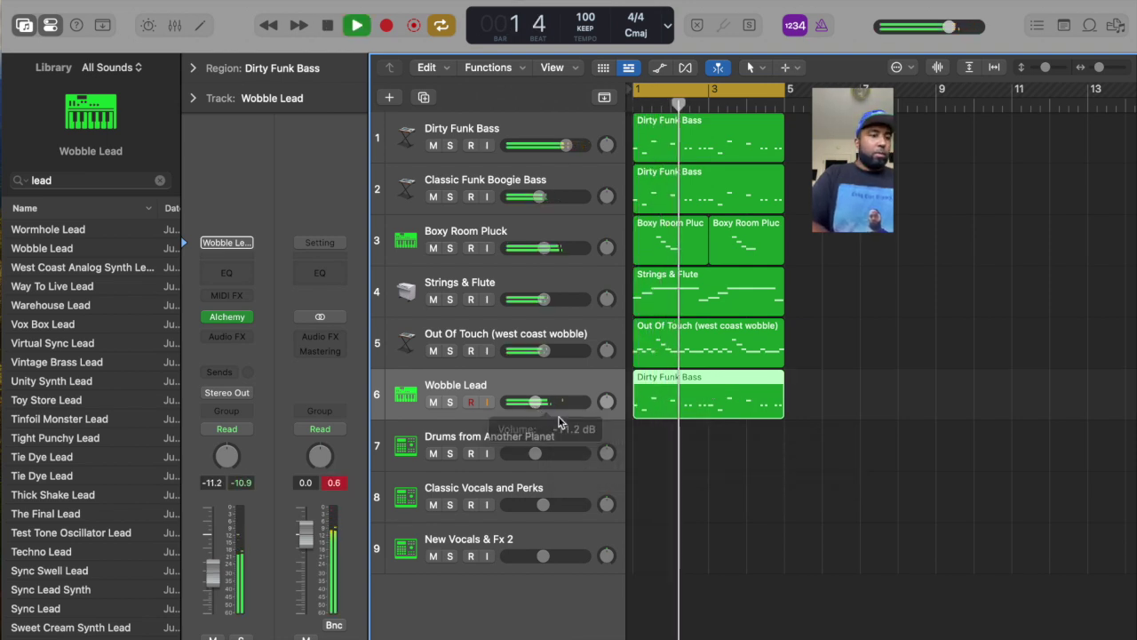
Duplicate the Wobble Lead track, load West Coast Analog Synth Lead on the duplicate and set its volume to -7.2 dB.
key(super+d)
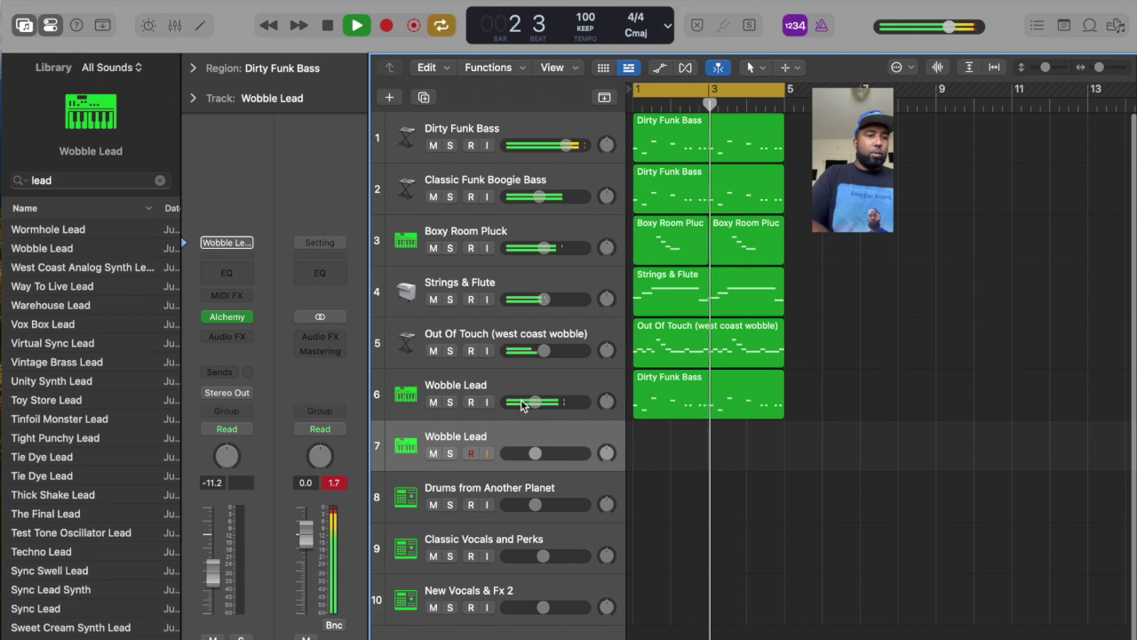
click(537, 403)
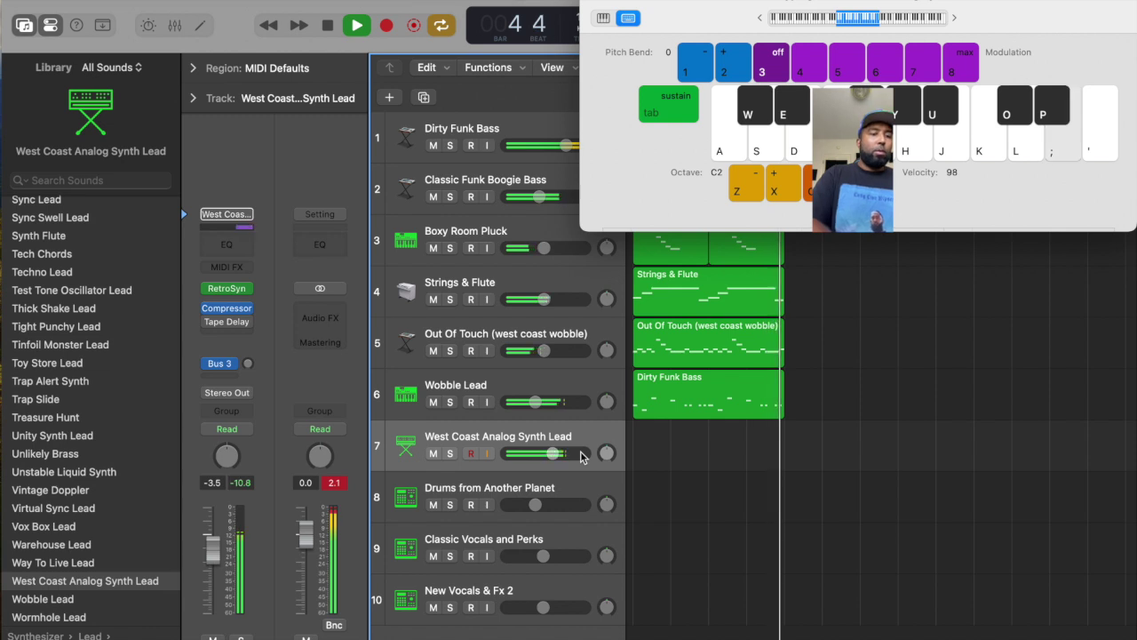
key(semicolon)
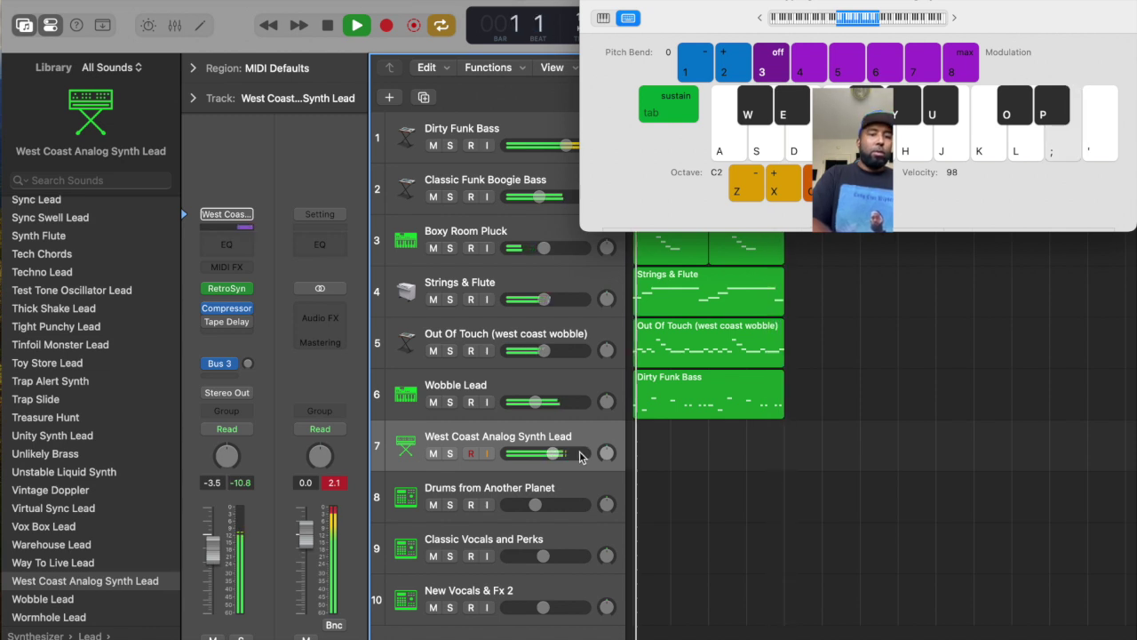
key(l)
key(k)
key(j)
drag(555, 455, 542, 455)
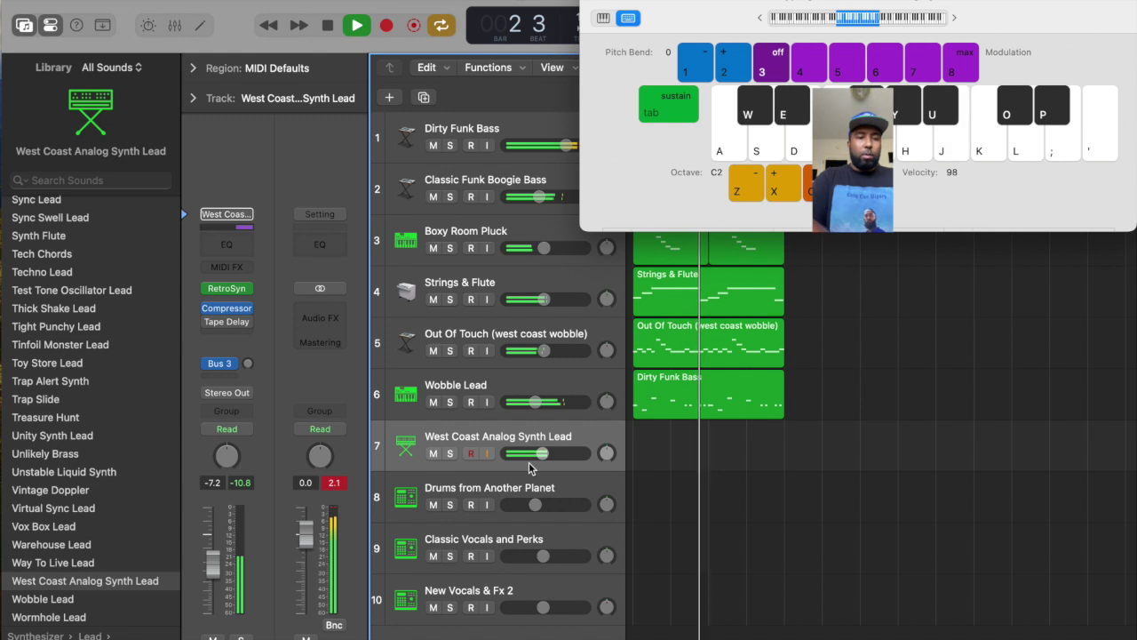
Record a descending phrase with a long held low note on the West Coast Analog Synth Lead track, played twice across bars 1 to 4.
key(semicolon)
key(semicolon)
key(l)
key(k)
key(j)
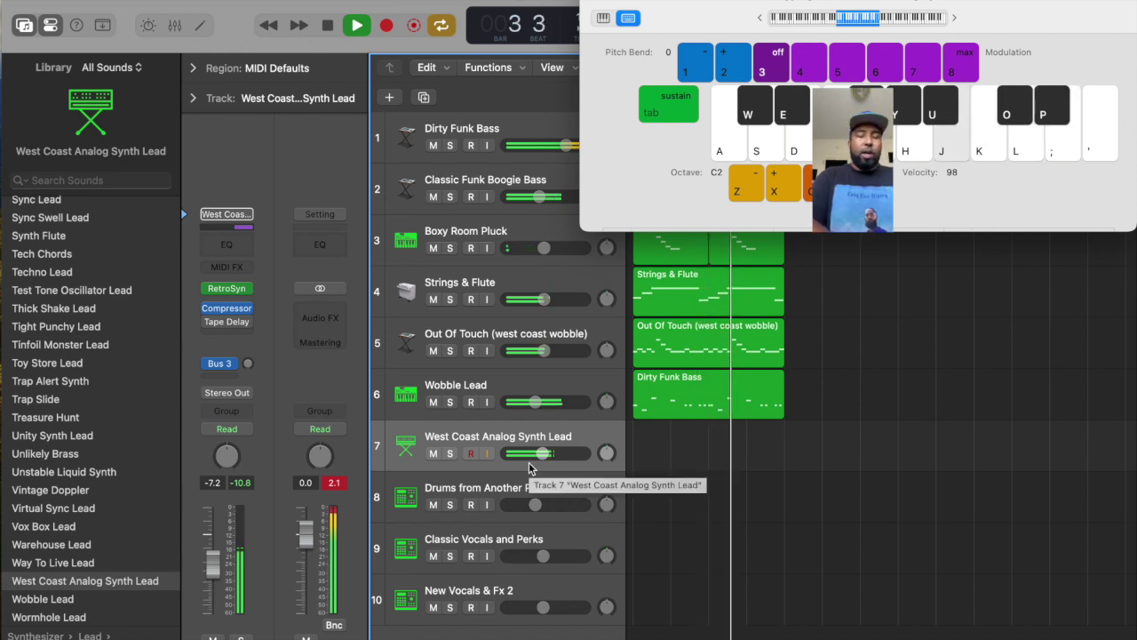
key(r)
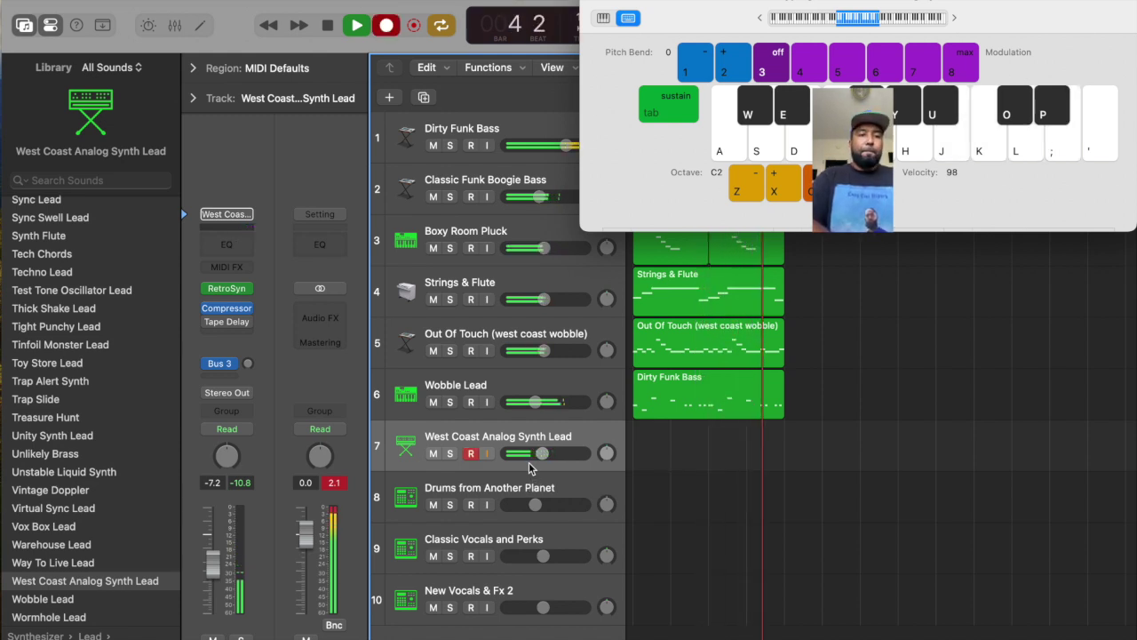
key(semicolon)
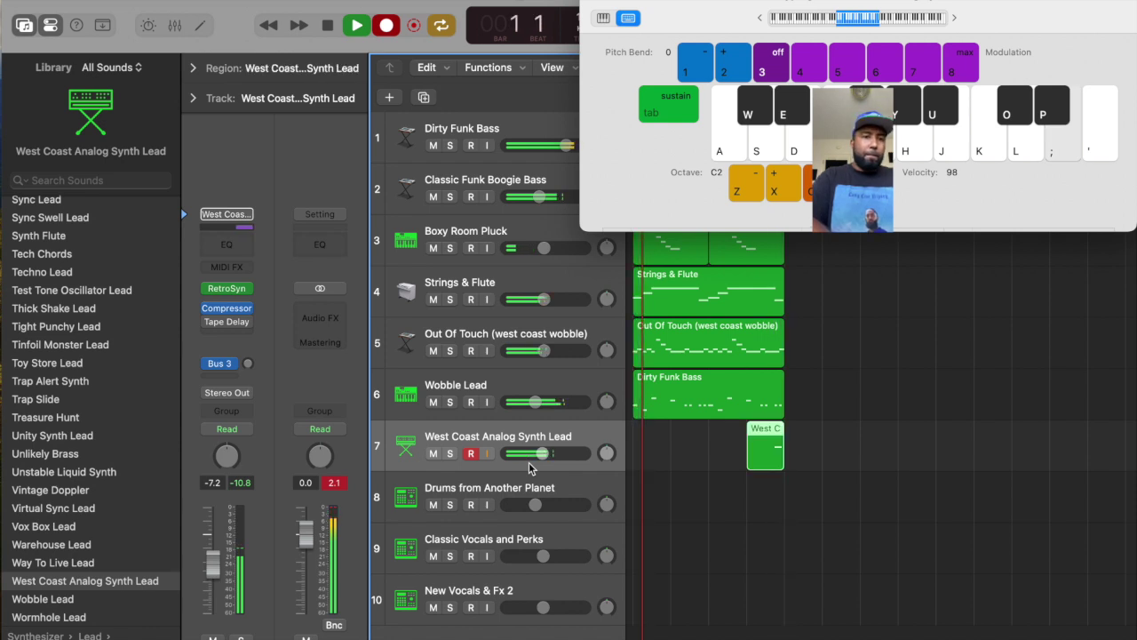
key(l)
key(k)
key(j)
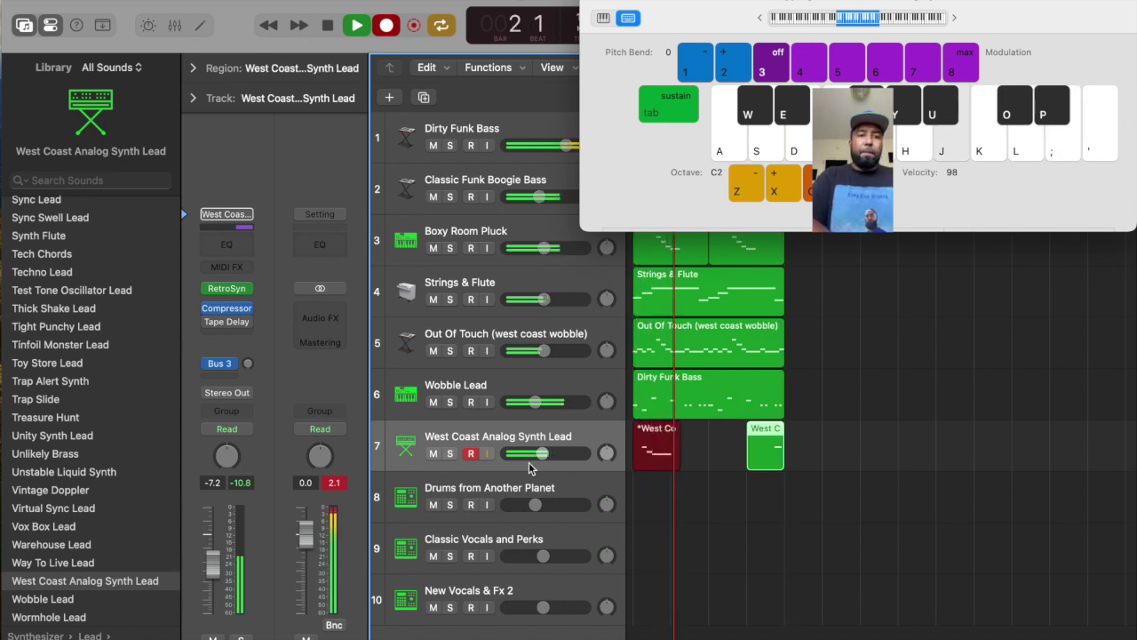
key(p)
key(p)
key(k)
key(j)
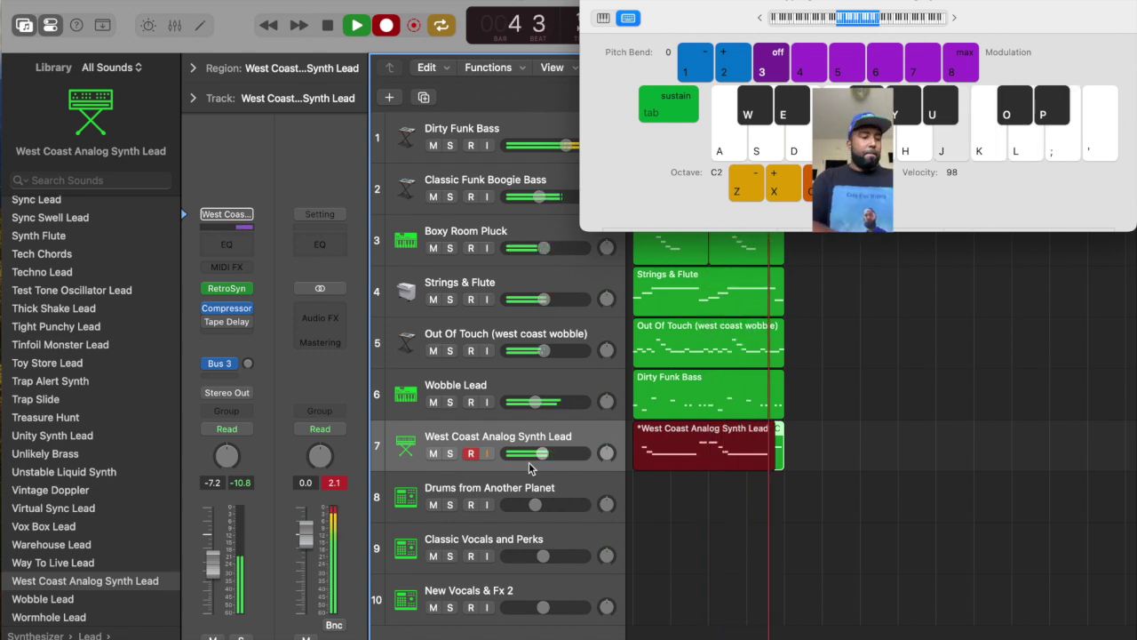
key(r)
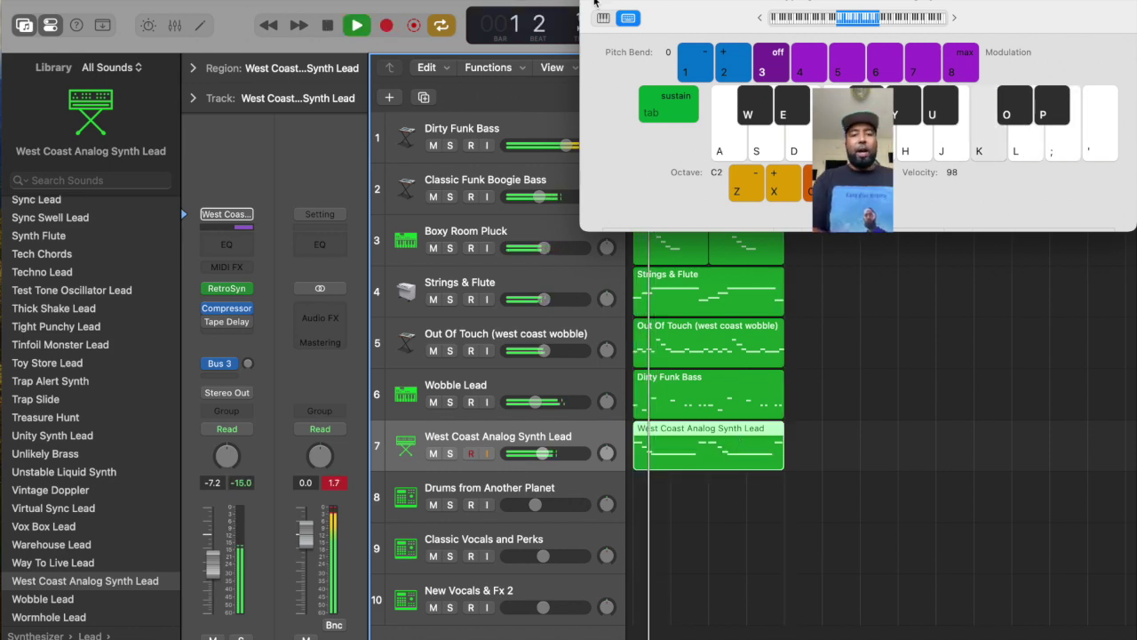
Adjust the Drums from Another Planet track's volume and record an evenly spaced drum hit pattern on it across bars 1 to 4.
key(super+k)
scroll(734, 512, down, 2)
click(570, 455)
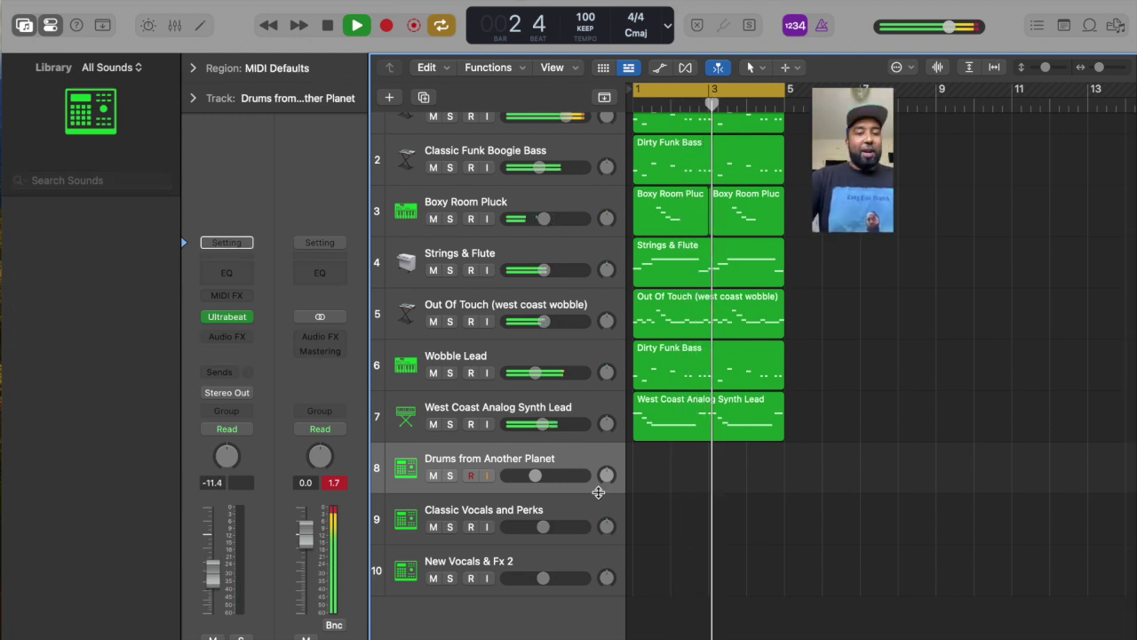
key(super+k)
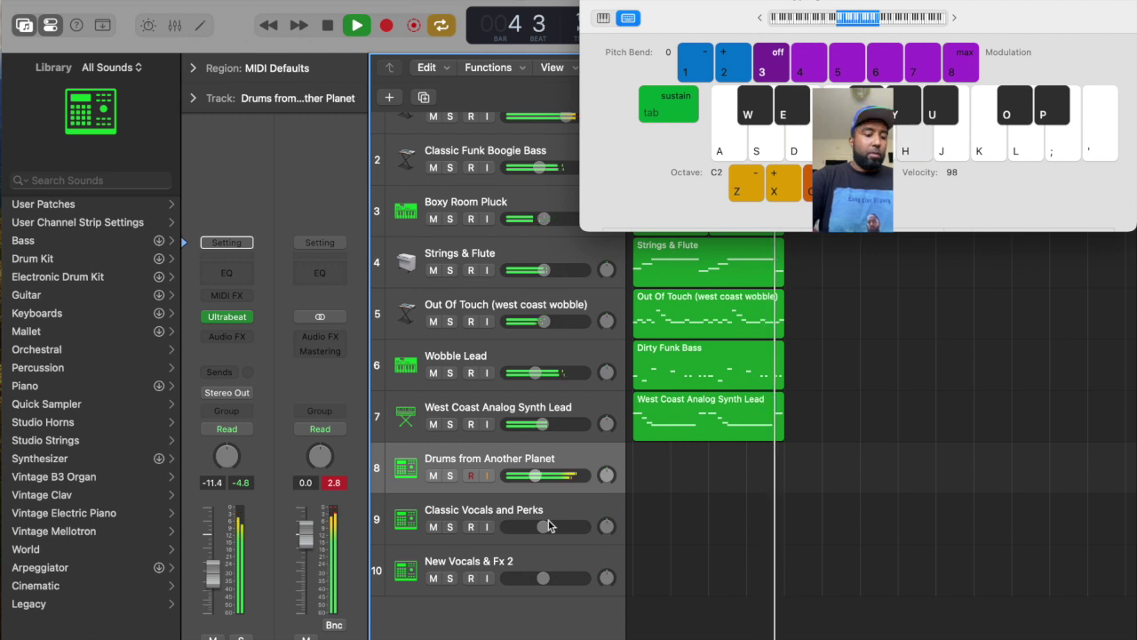
key(z)
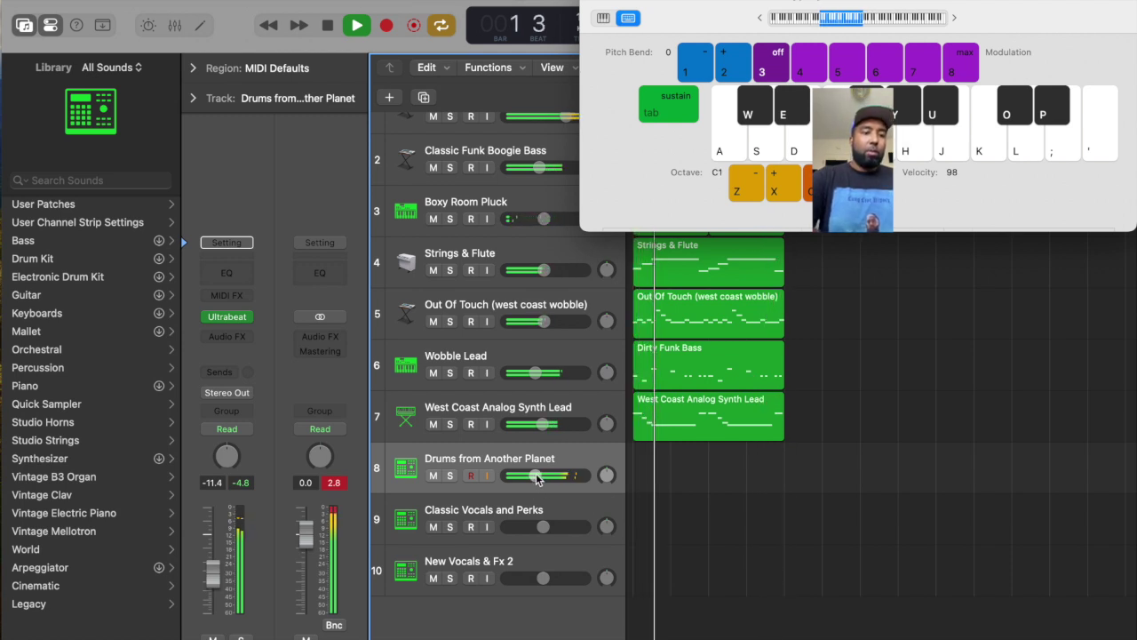
drag(536, 477, 524, 478)
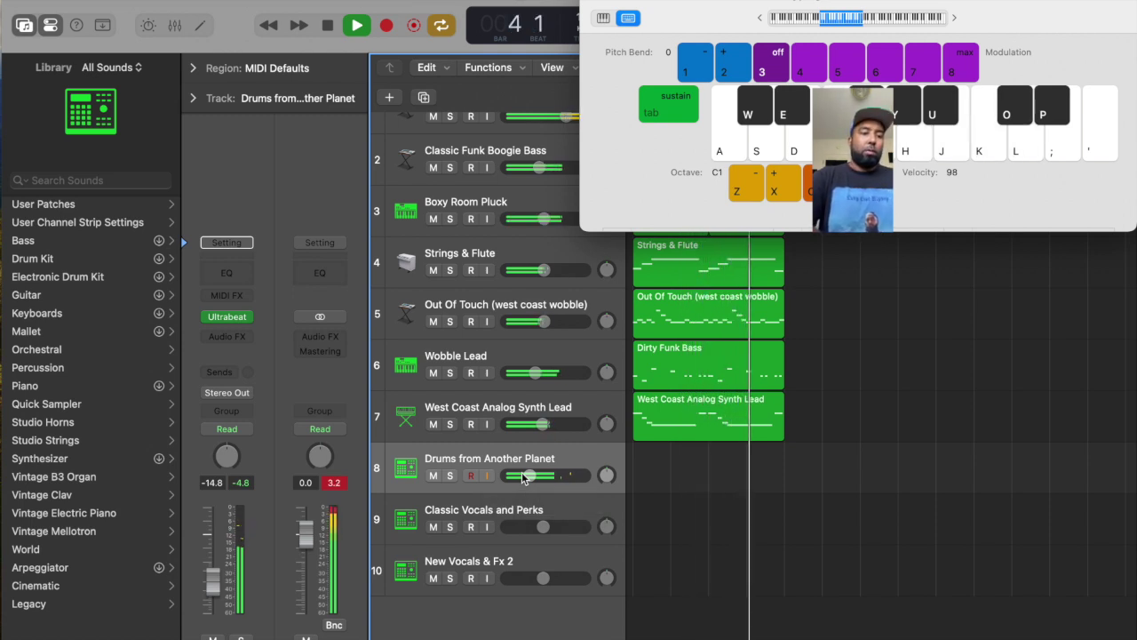
drag(530, 479, 546, 480)
key(r)
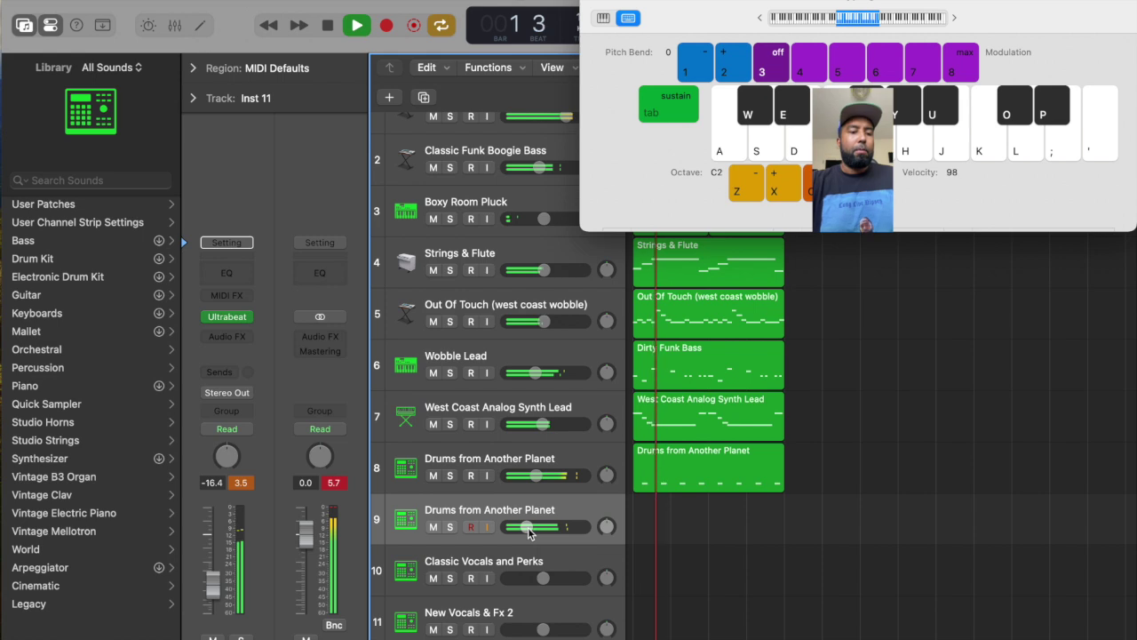
Try recording a second drum part on the duplicated Drums from Another Planet track and delete the recorded region.
key(r)
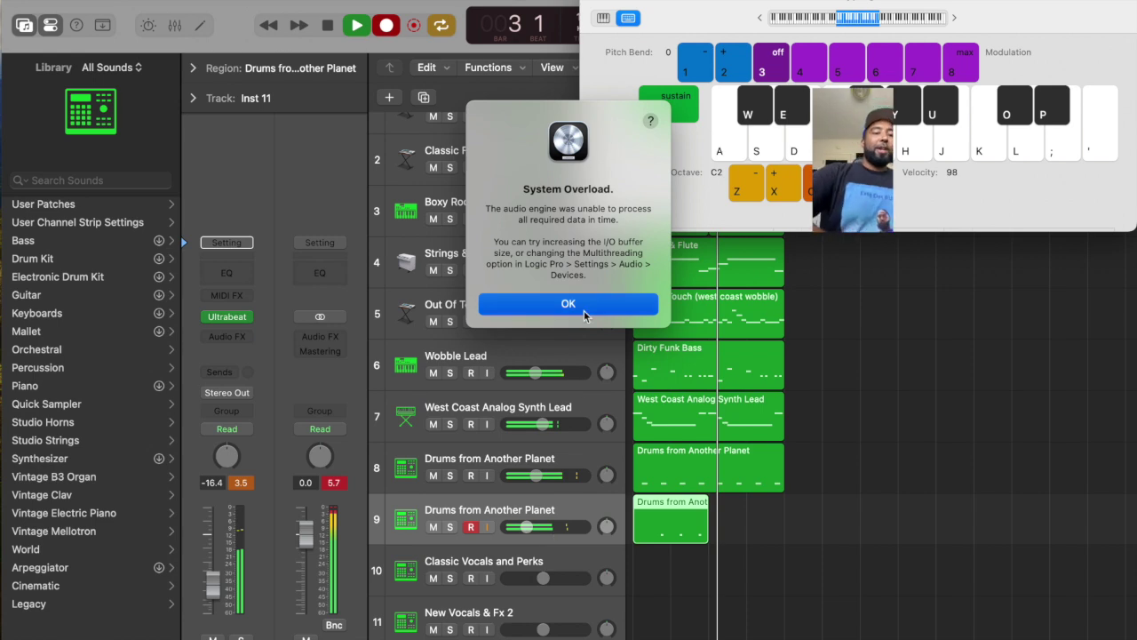
click(584, 304)
click(709, 490)
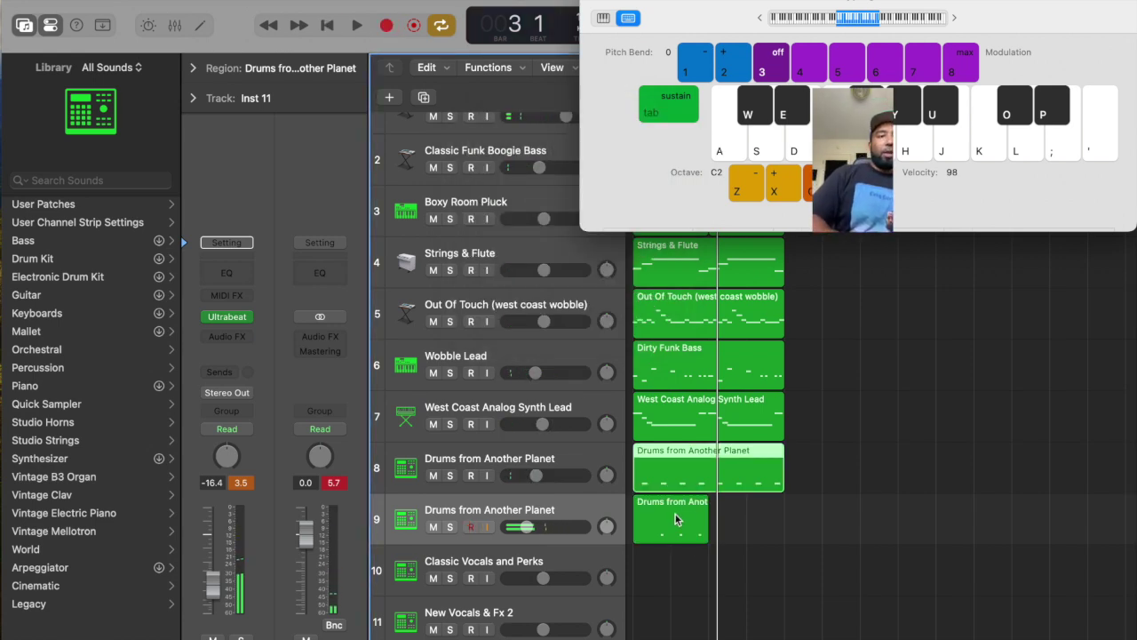
click(677, 519)
key(Delete)
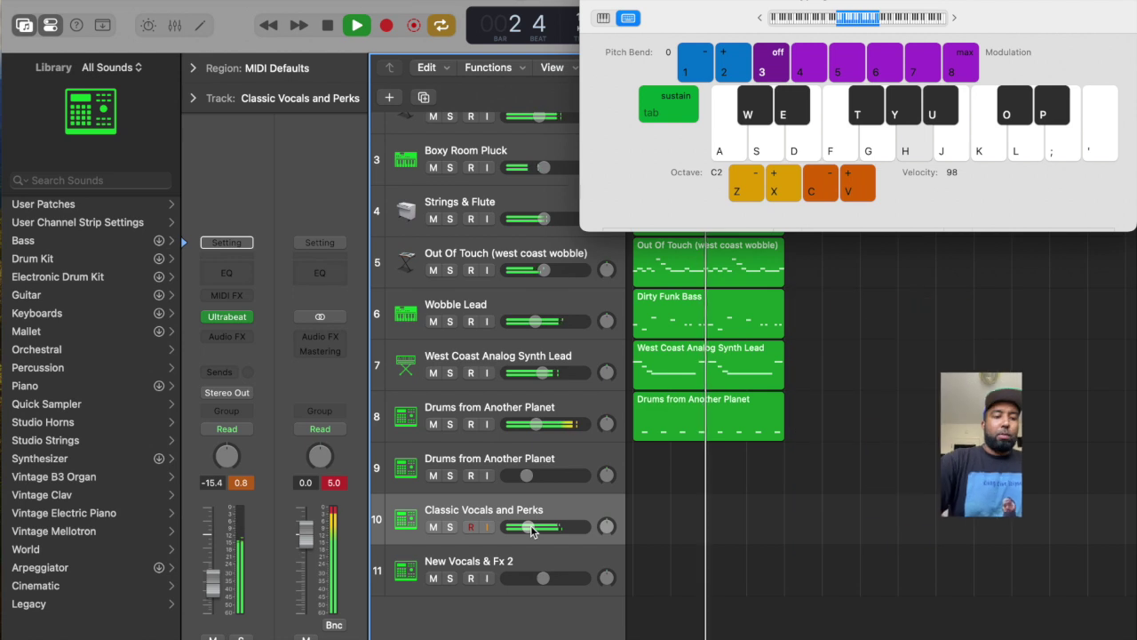
Record a repeated single hit on the Classic Vocals and Perks track across bars 1 to 4 and play it back.
key(r)
key(h)
key(h)
key(h)
key(h)
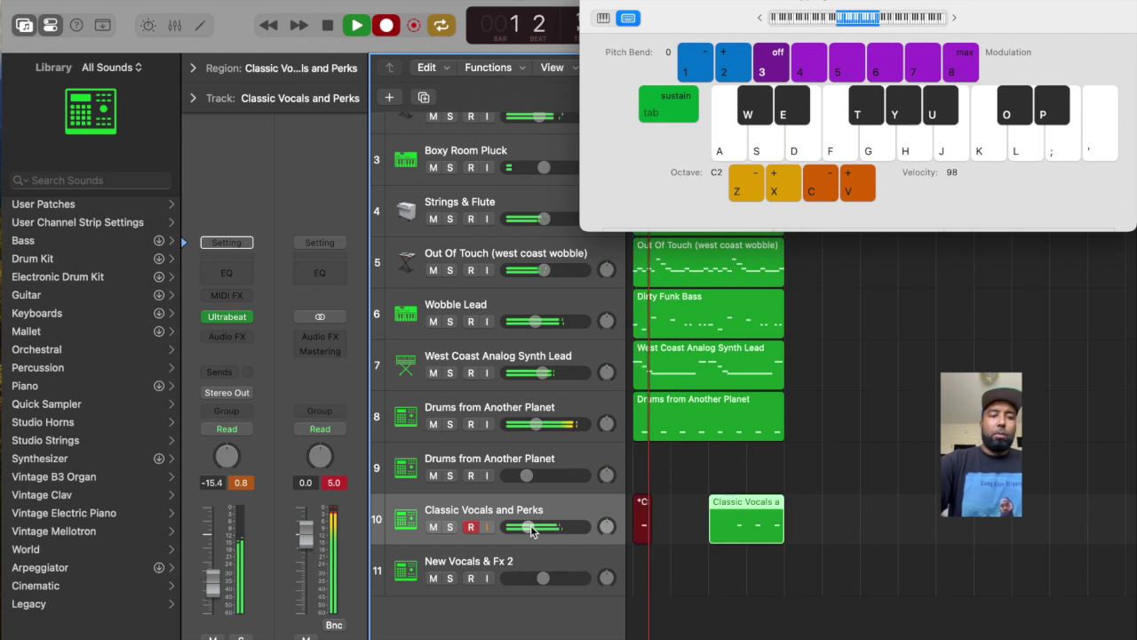
key(h)
key(h)
key(h)
key(h)
key(space)
key(space)
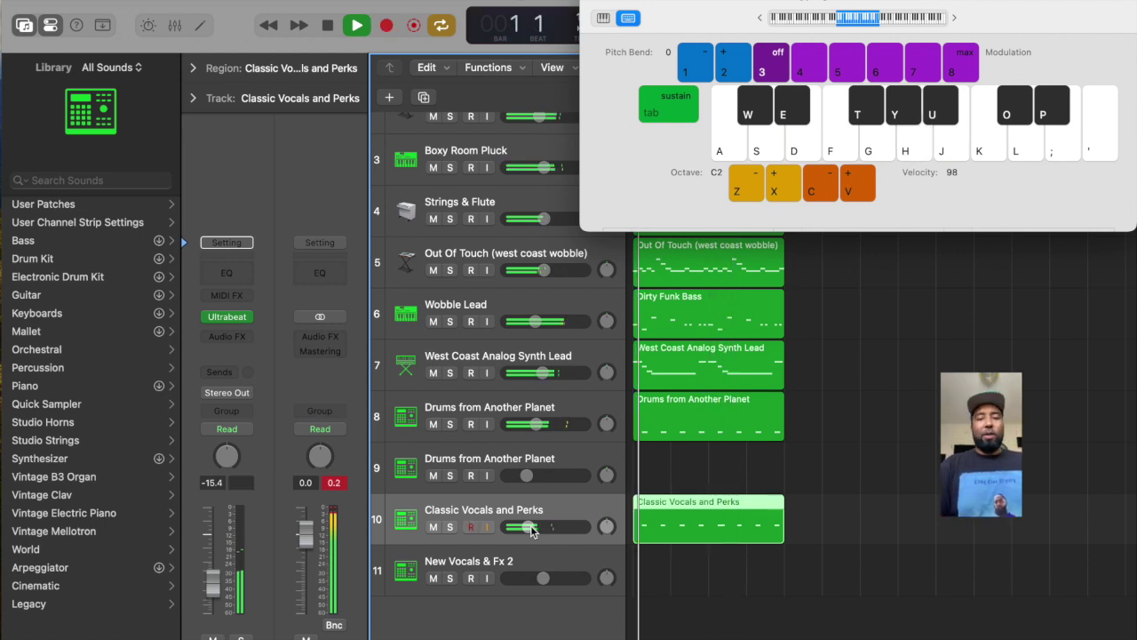
key(h)
Set the New Vocals & Fx 2 track's volume to -15.0 dB.
click(495, 573)
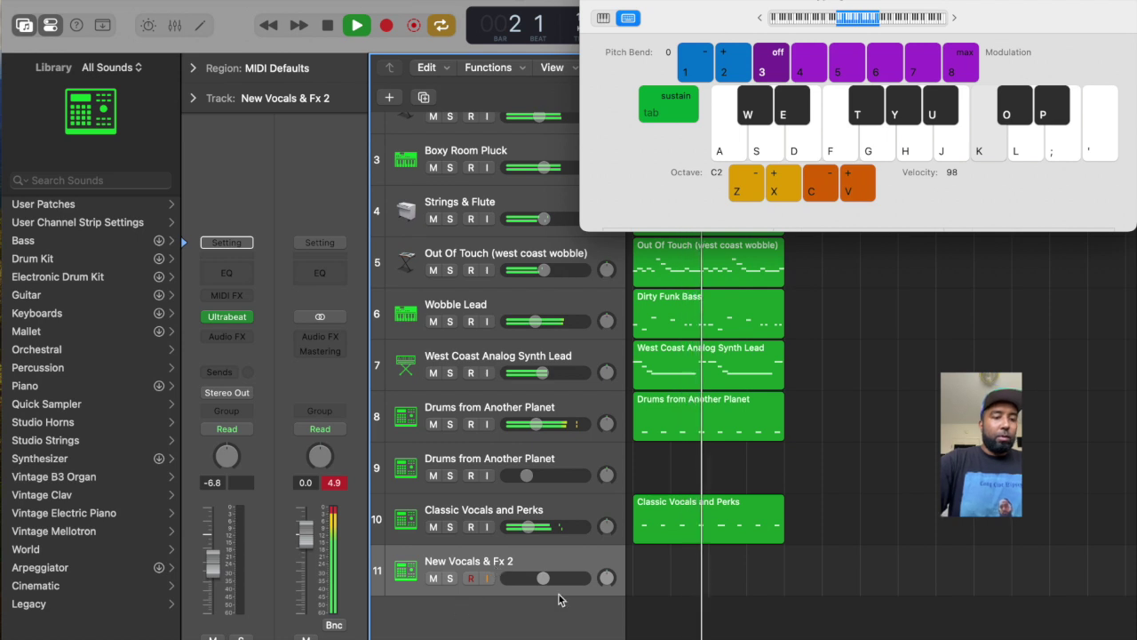
drag(545, 578, 529, 578)
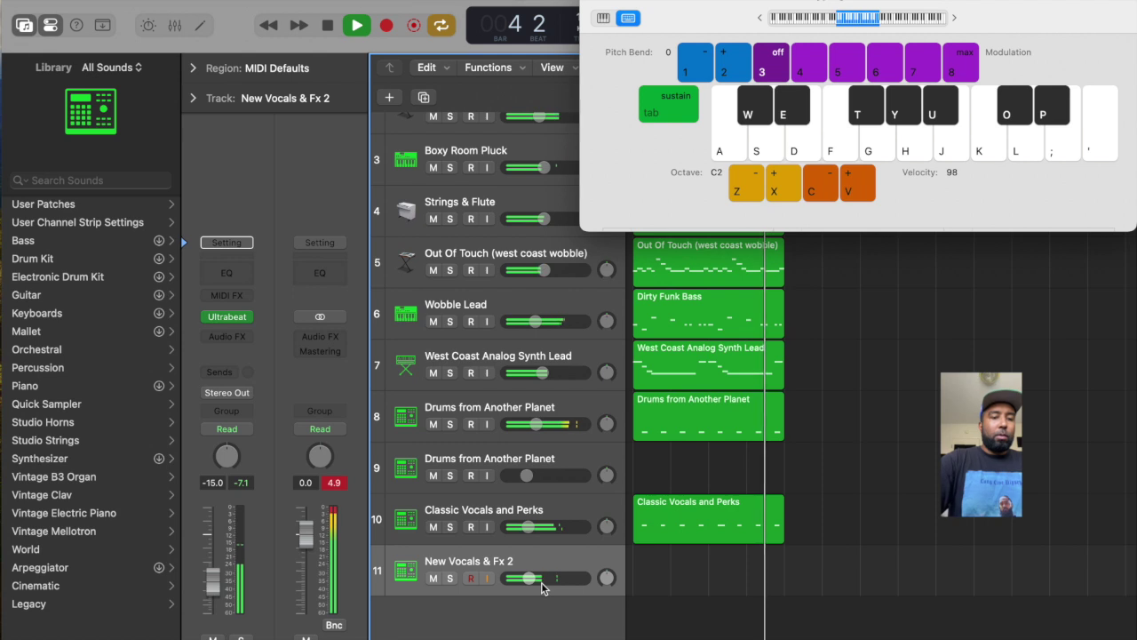
Record a single vocal hit in bar 1 on the New Vocals & Fx 2 track and restart playback.
key(r)
key(d)
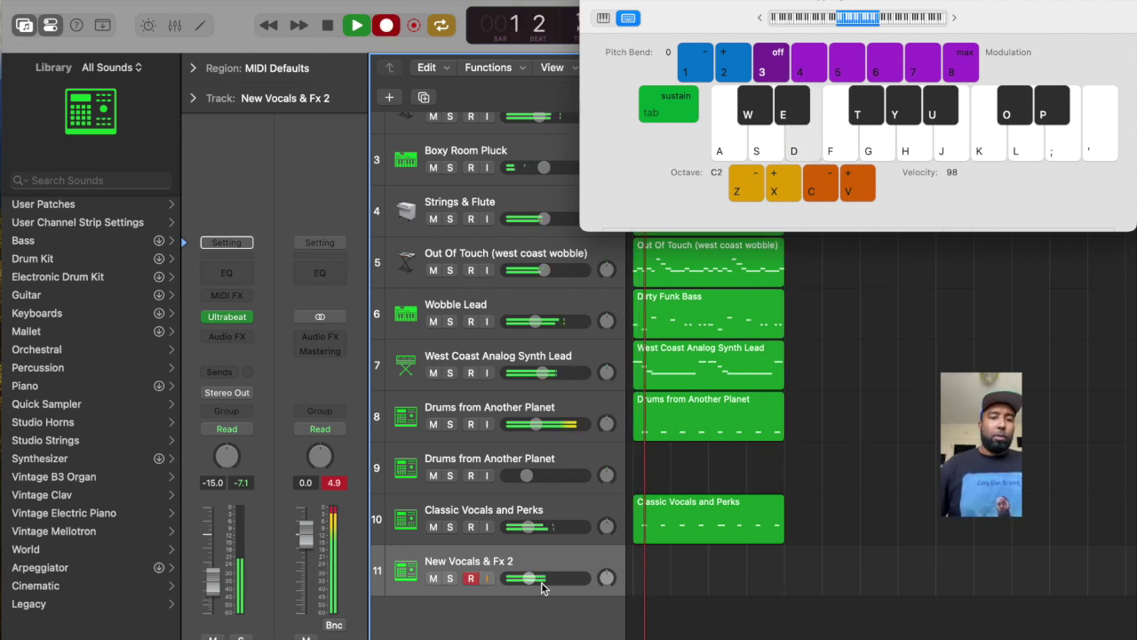
key(space)
key(space)
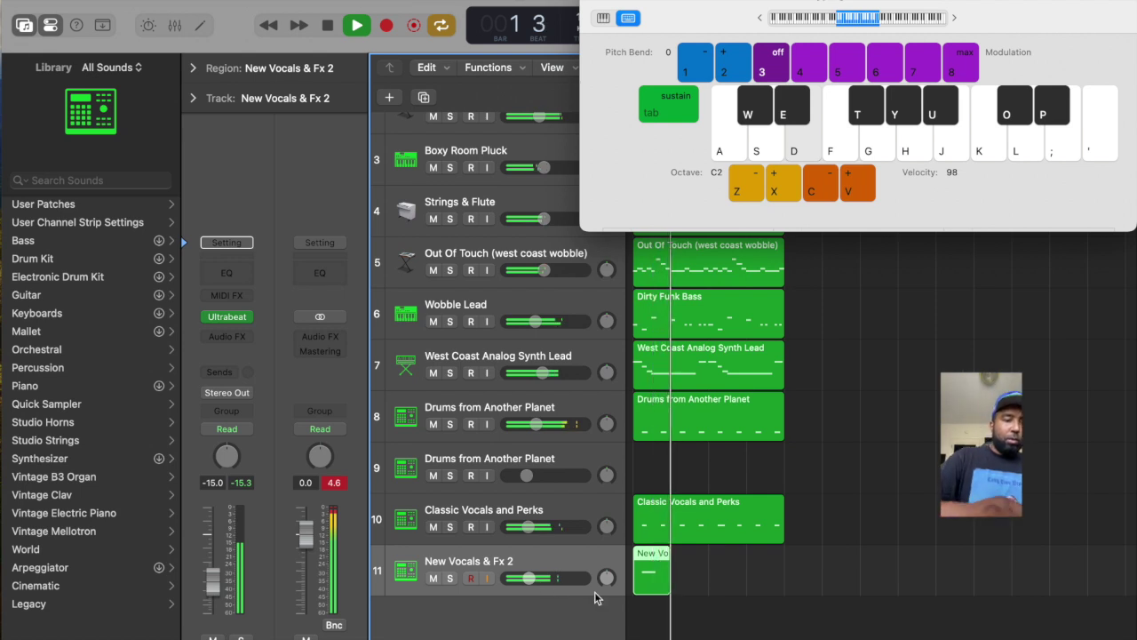
Record a single hit in bar 3 on a duplicate of the New Vocals & Fx 2 track and set its volume to -17.6 dB.
key(super+d)
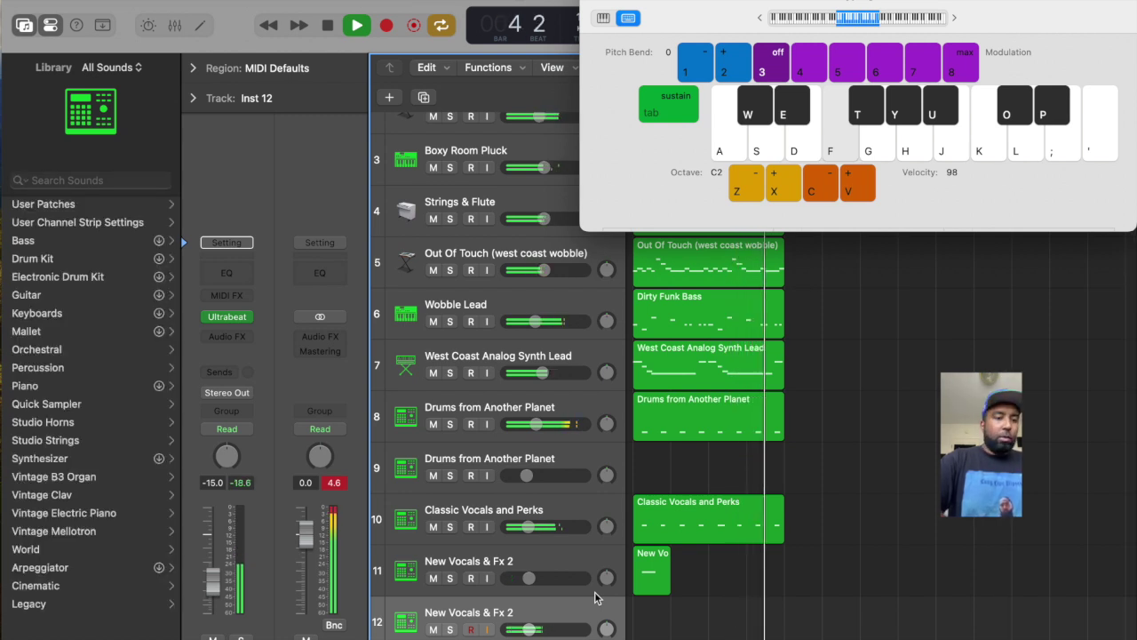
key(d)
key(s)
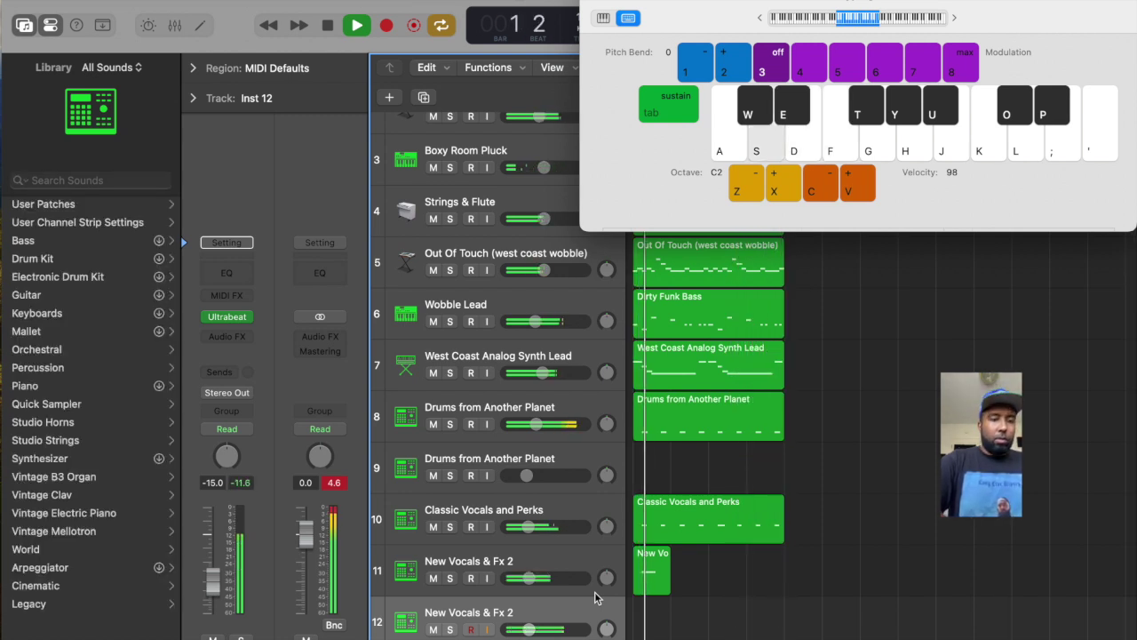
key(a)
key(a)
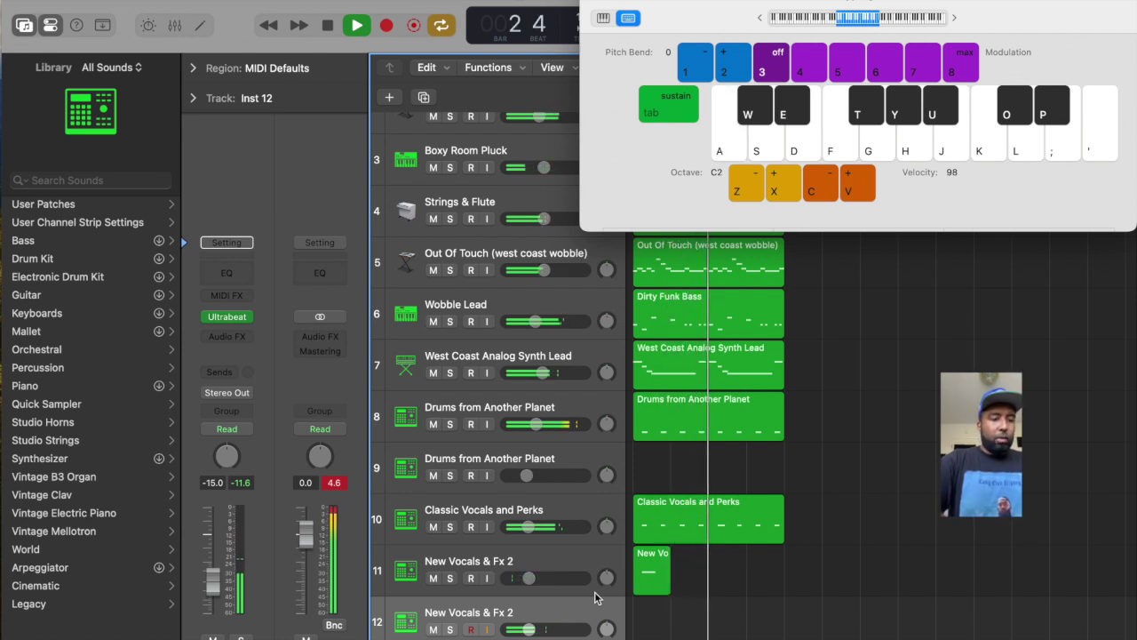
key(r)
key(a)
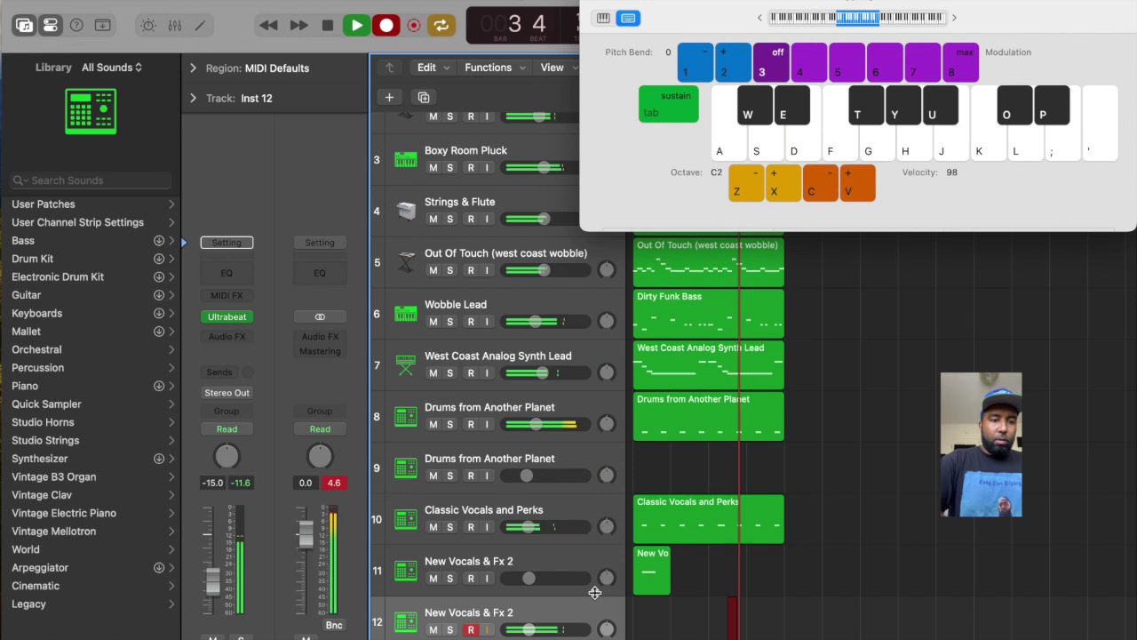
key(space)
key(space)
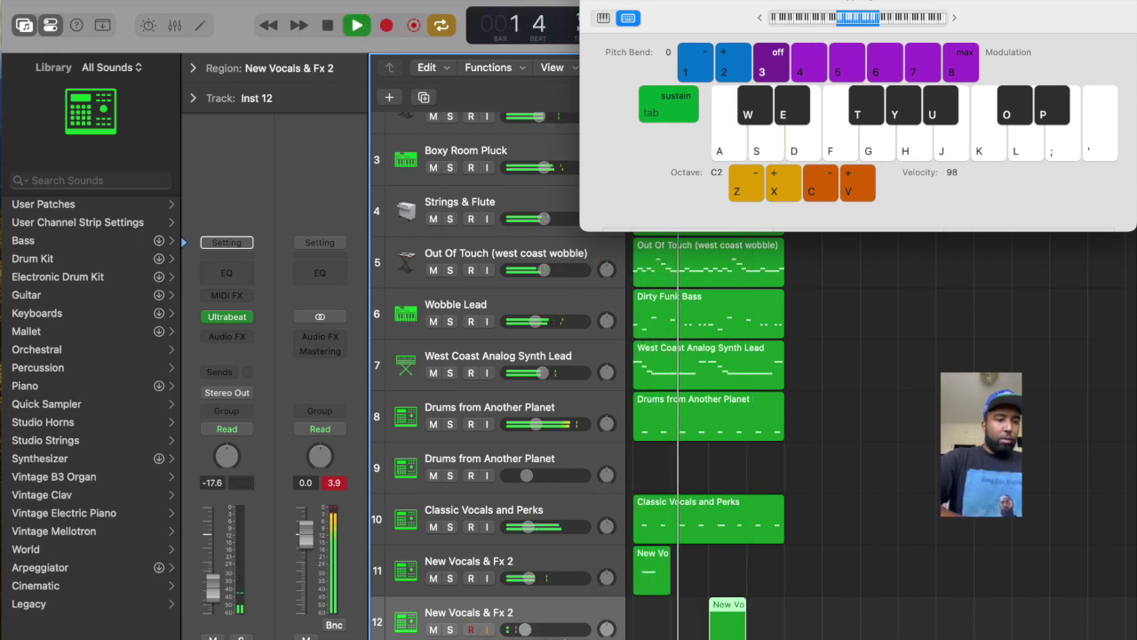
Duplicate the second New Vocals & Fx 2 track and audition a high-note sound on the new copy.
click(566, 637)
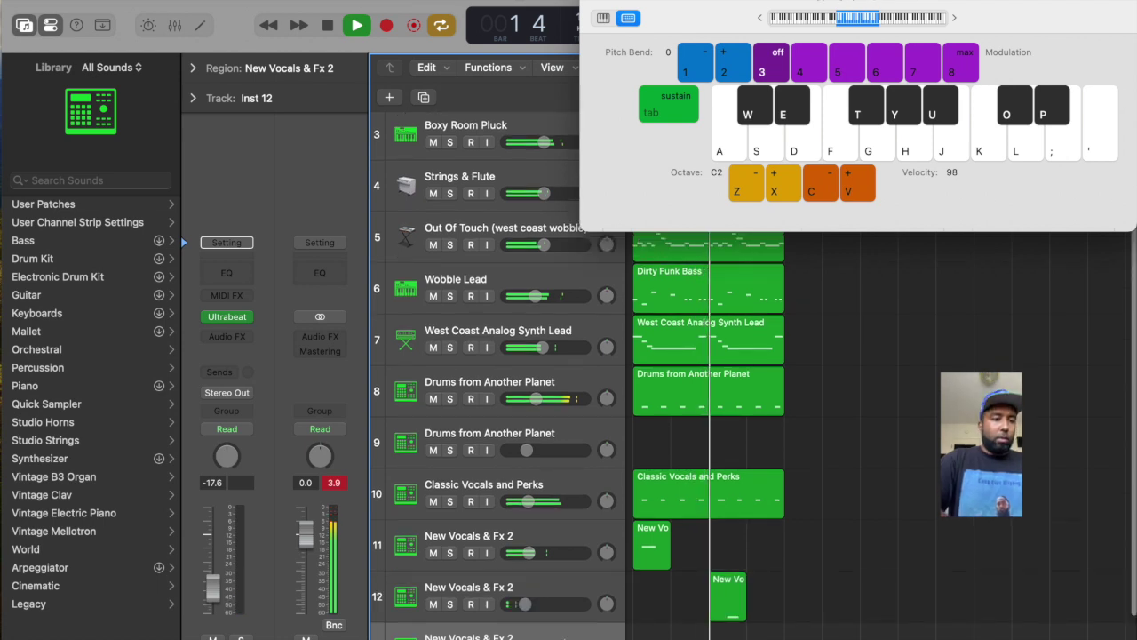
key(k)
click(808, 495)
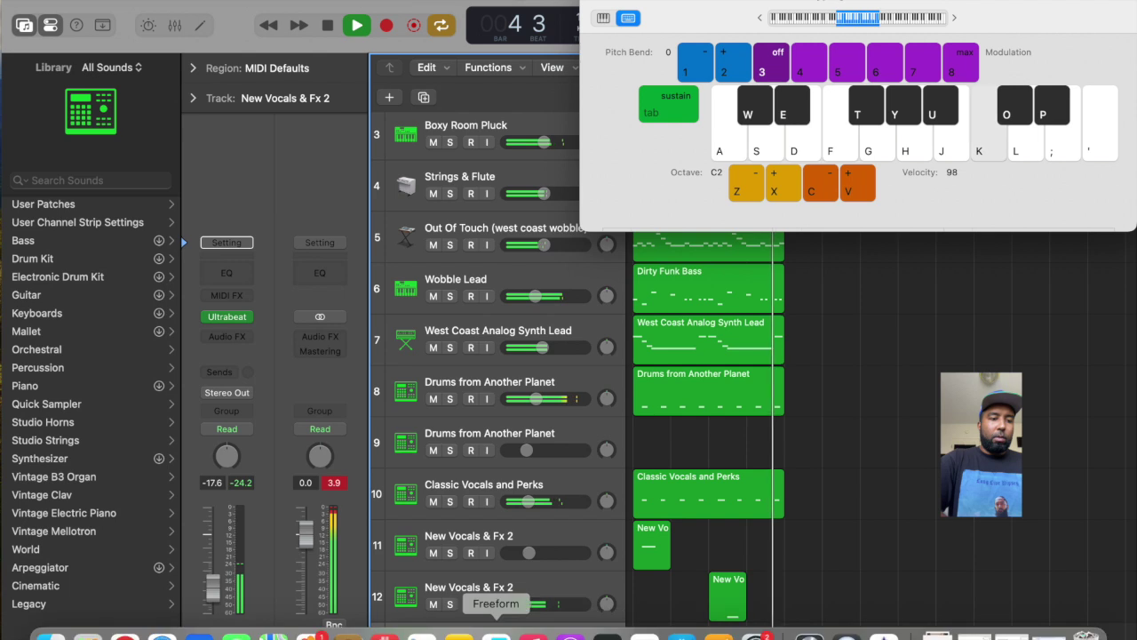
scroll(671, 439, down, 3)
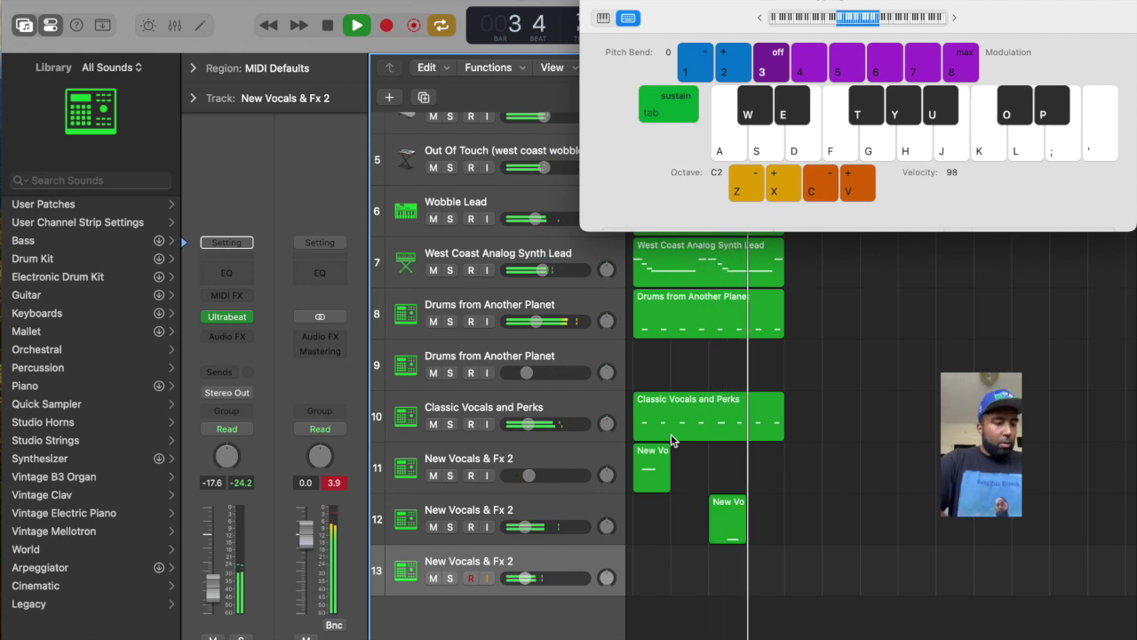
Record an evenly spaced single hit across bars 1 to 4 on the third New Vocals & Fx 2 track and play it back.
key(r)
key(k)
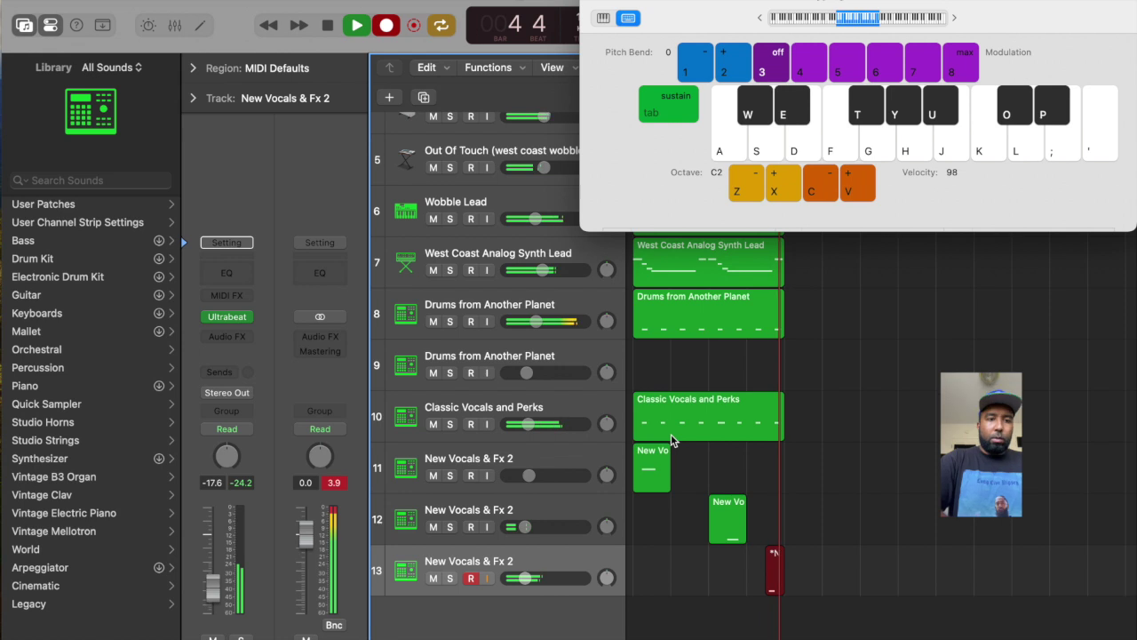
key(k)
key(k)
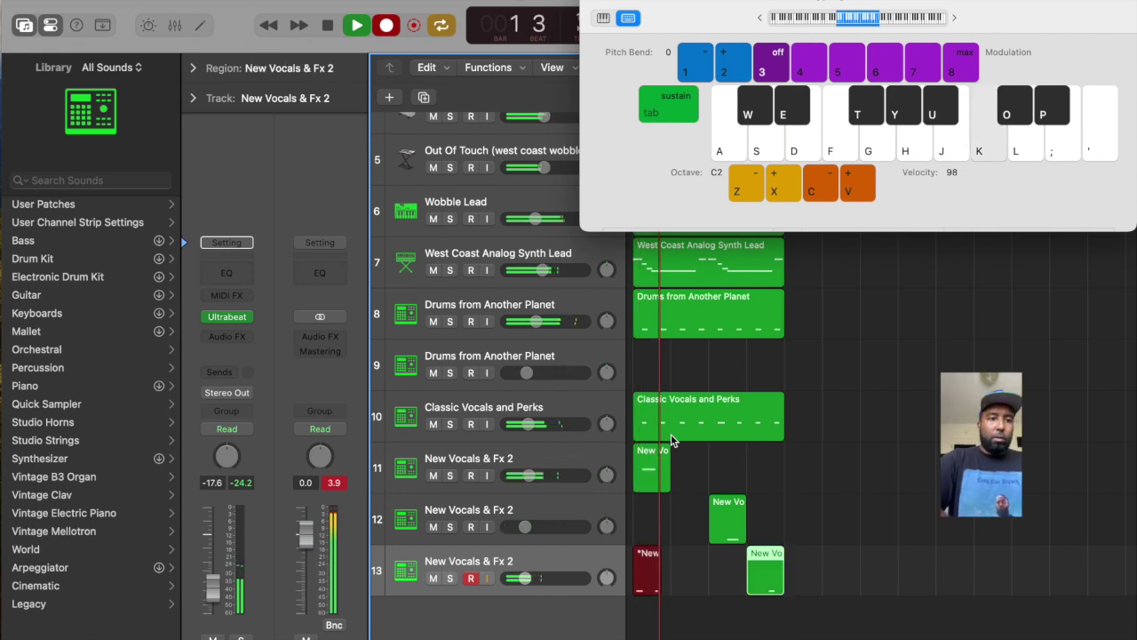
key(k)
key(k)
key(k)
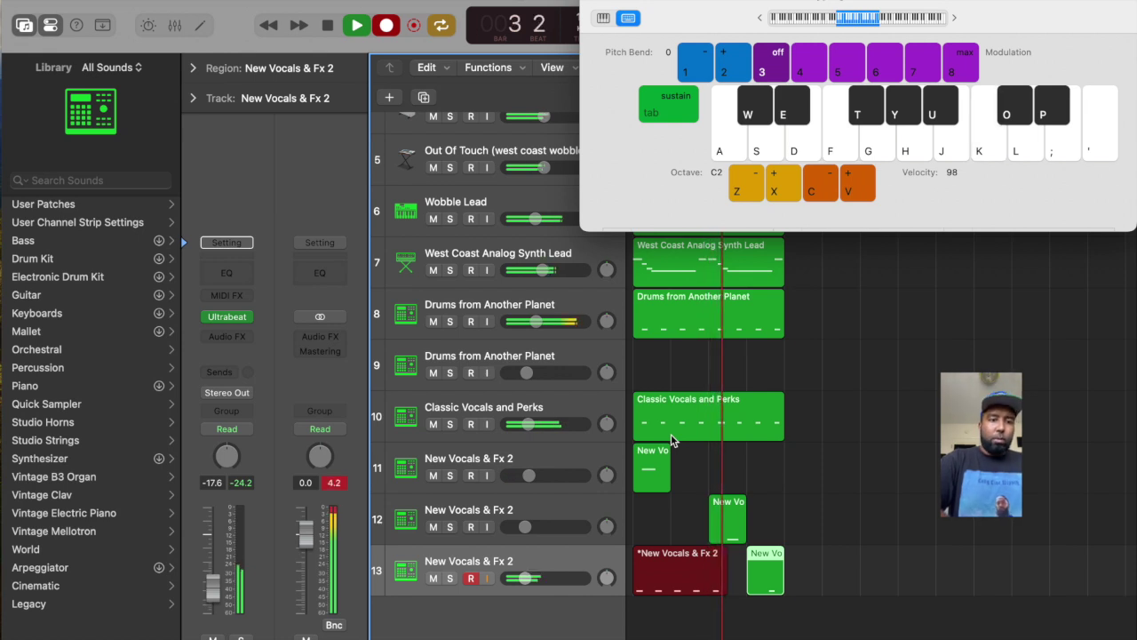
key(k)
key(k)
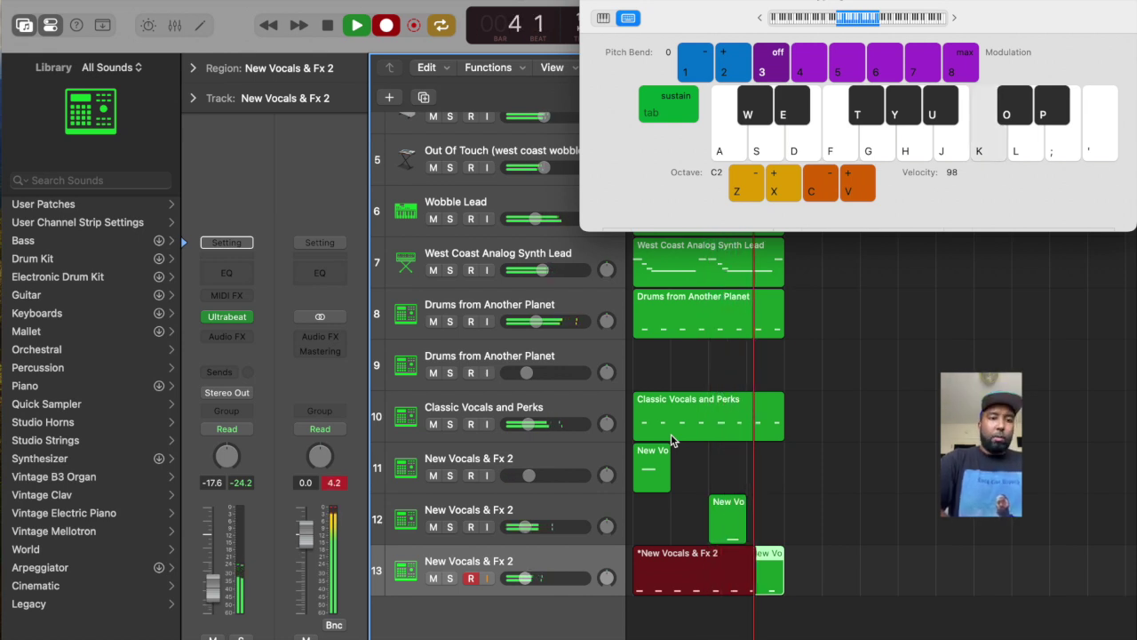
key(k)
key(space)
key(Return)
key(space)
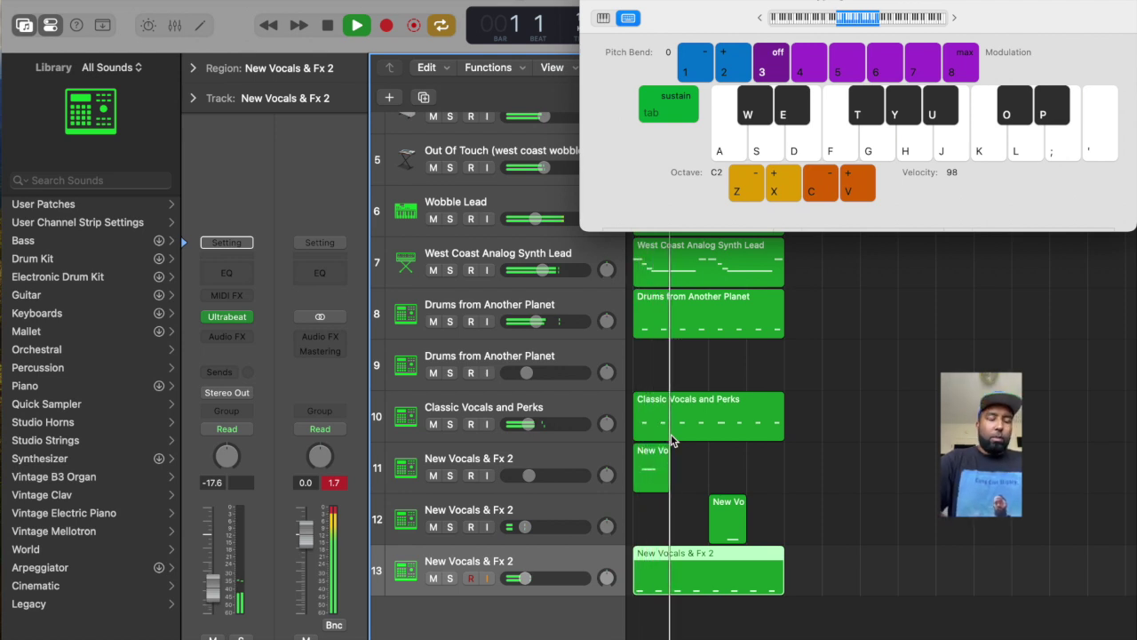
Record a single hit in bar 3 on another duplicate of the New Vocals & Fx 2 track and lower that copy's volume.
key(super+d)
click(682, 484)
key(space)
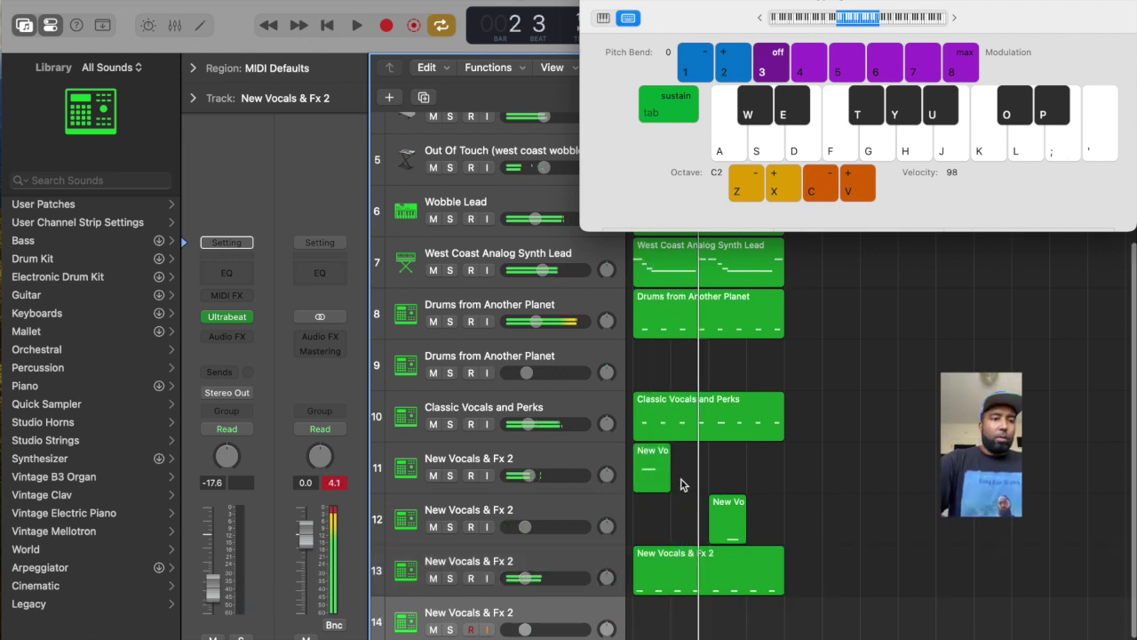
key(s)
key(a)
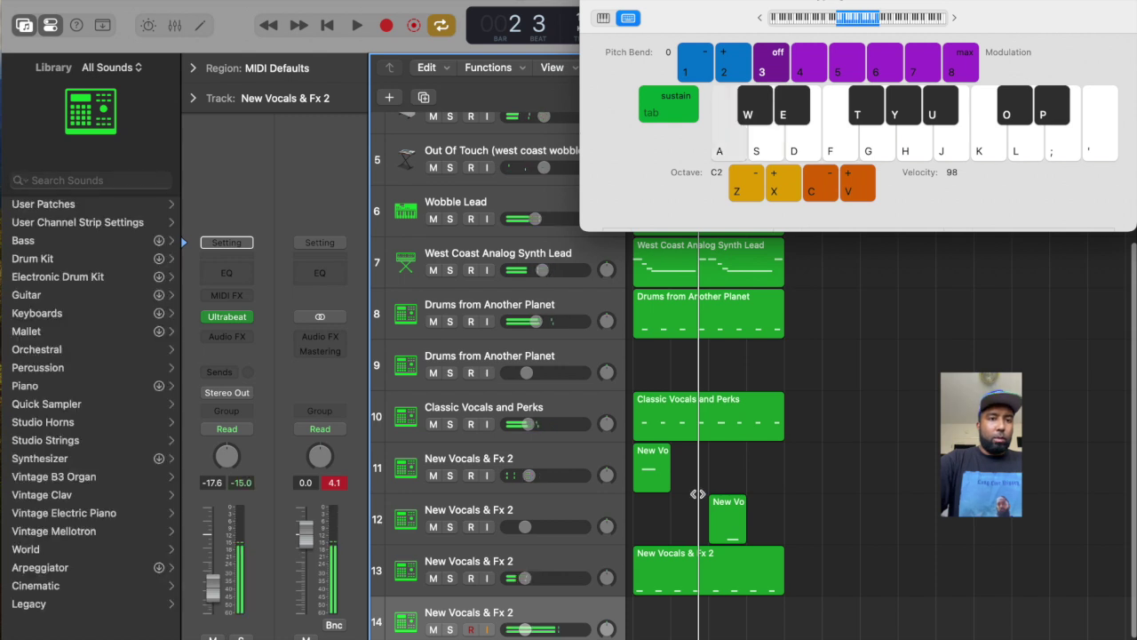
key(s)
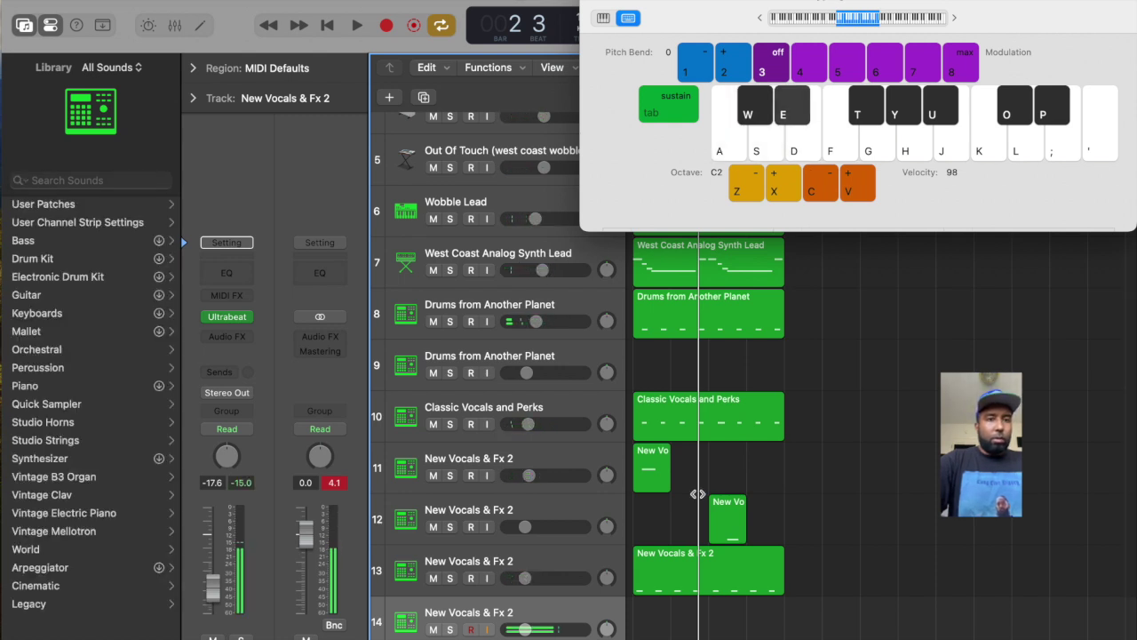
key(space)
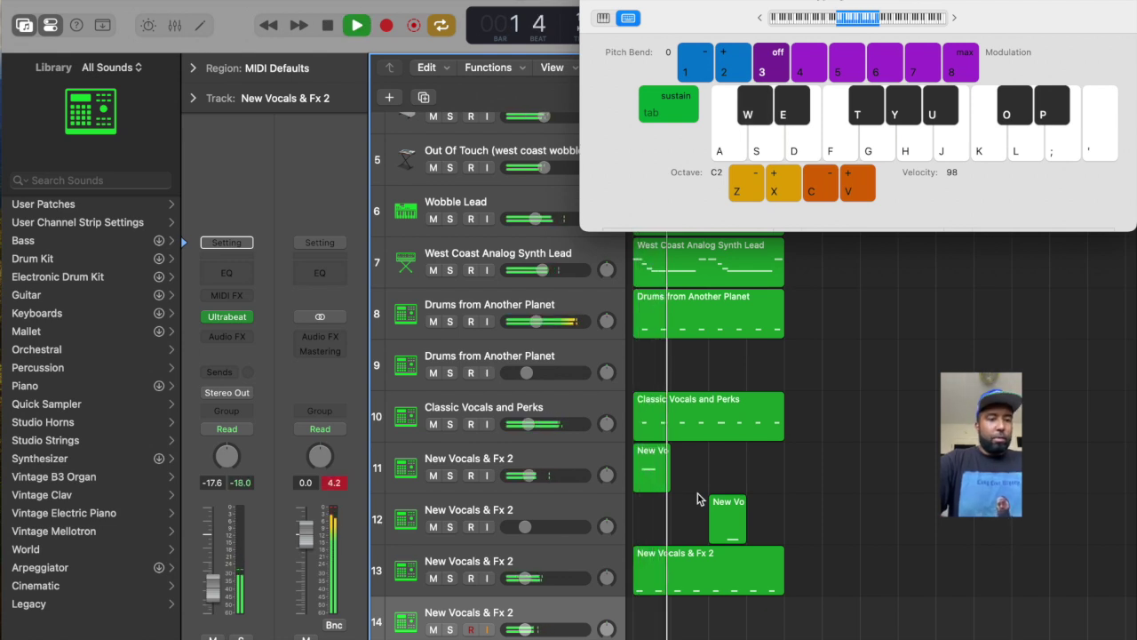
key(r)
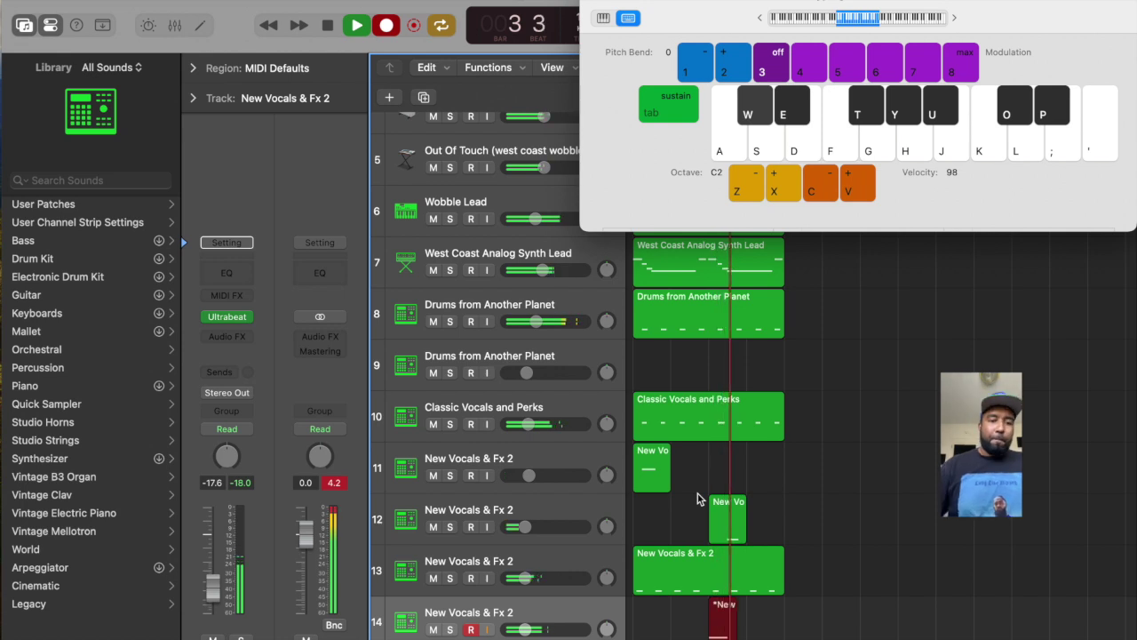
key(space)
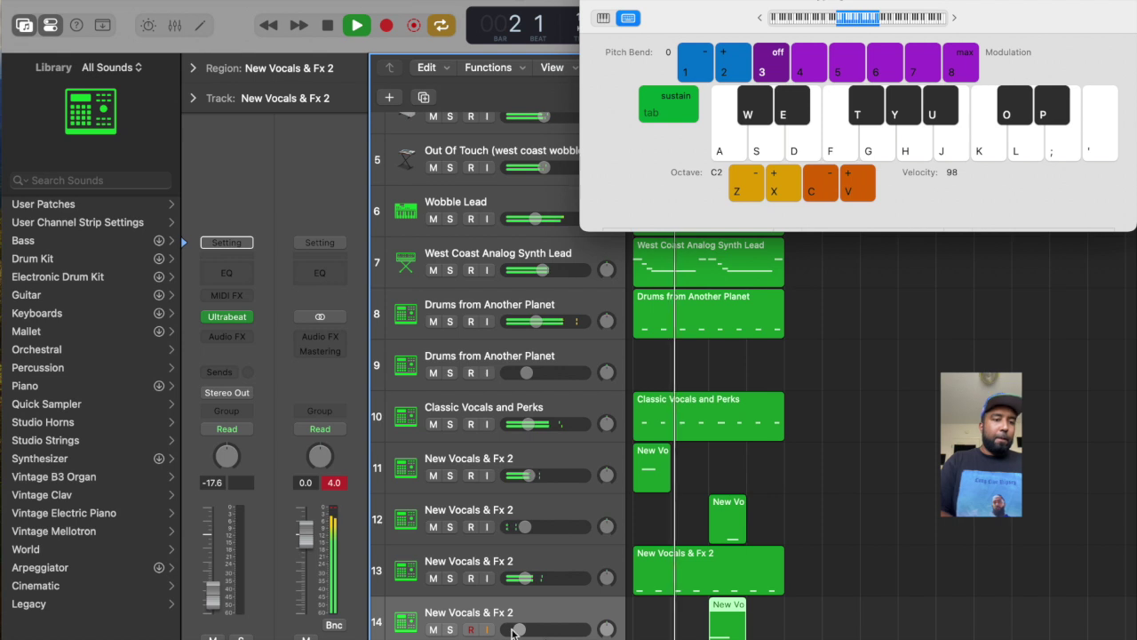
Audition drum sounds at octave C1 on the empty Drums from Another Planet track and set its volume to -9.6 dB.
click(595, 358)
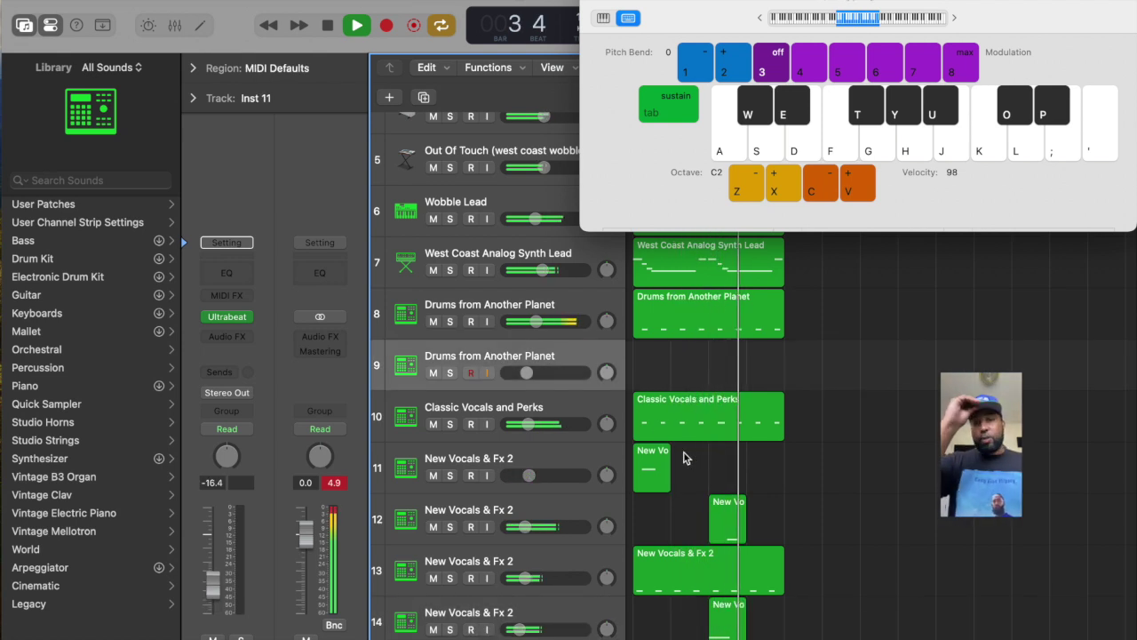
key(a)
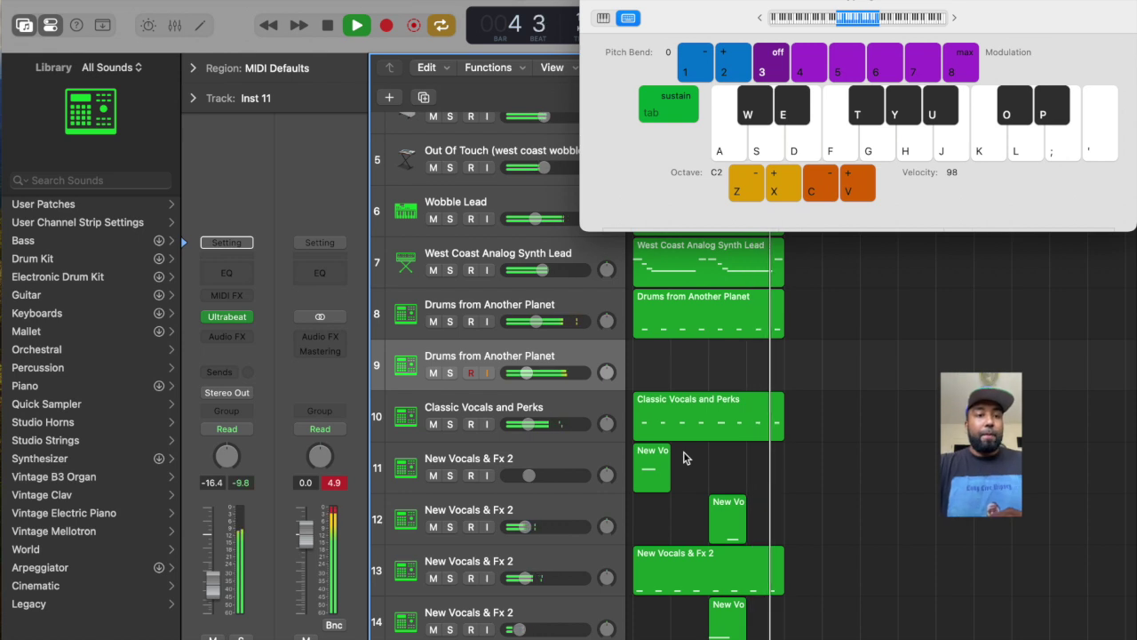
key(a)
key(z)
key(a)
key(s)
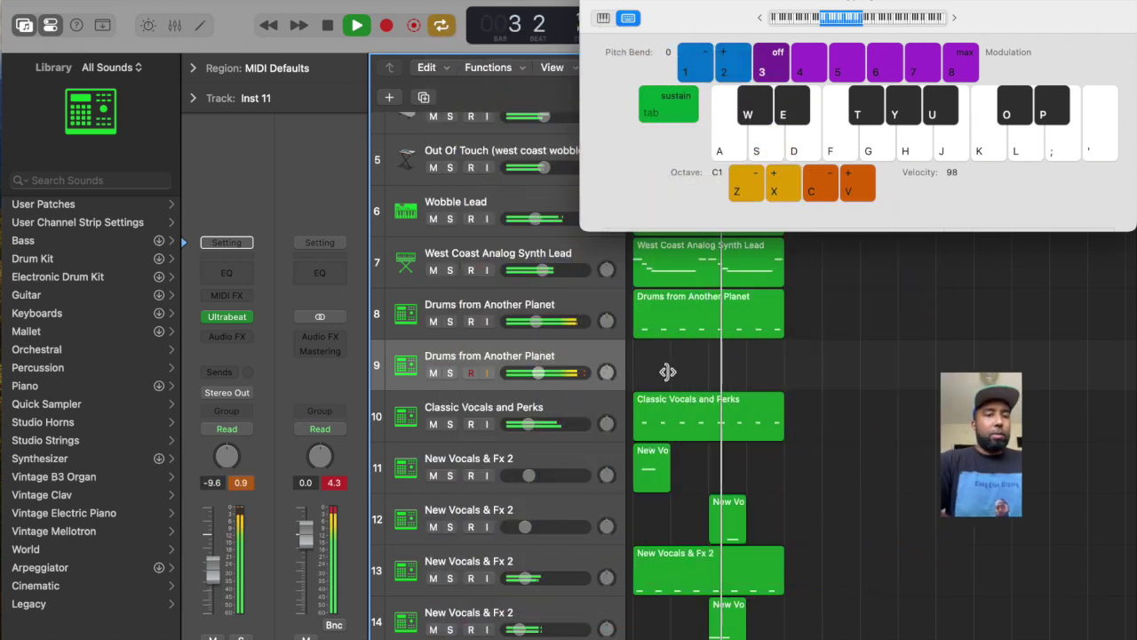
key(d)
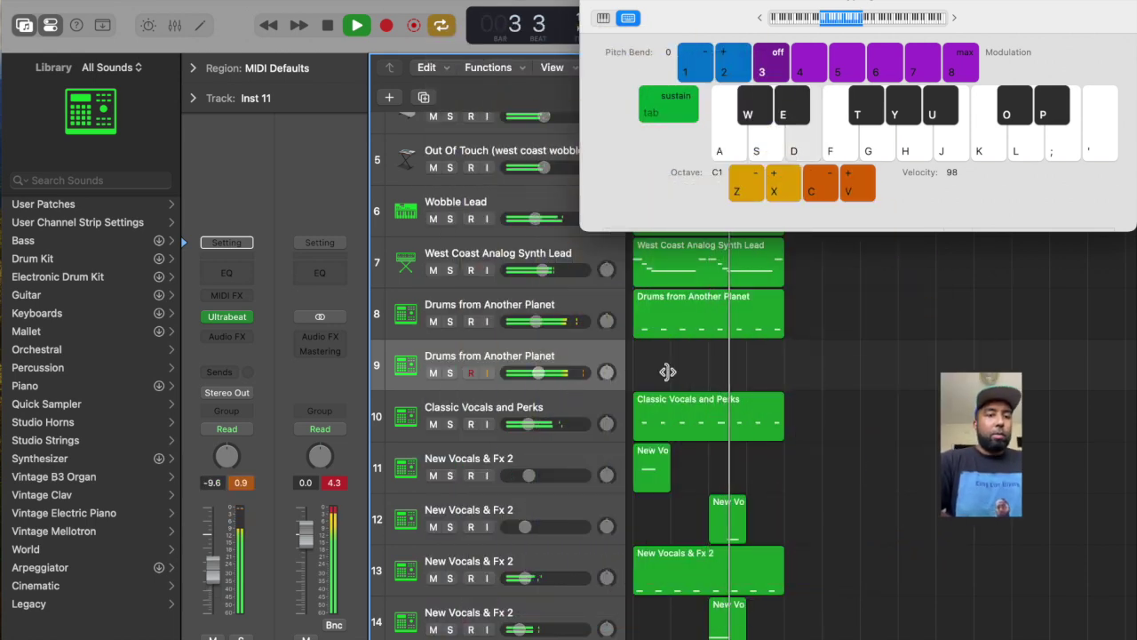
key(d)
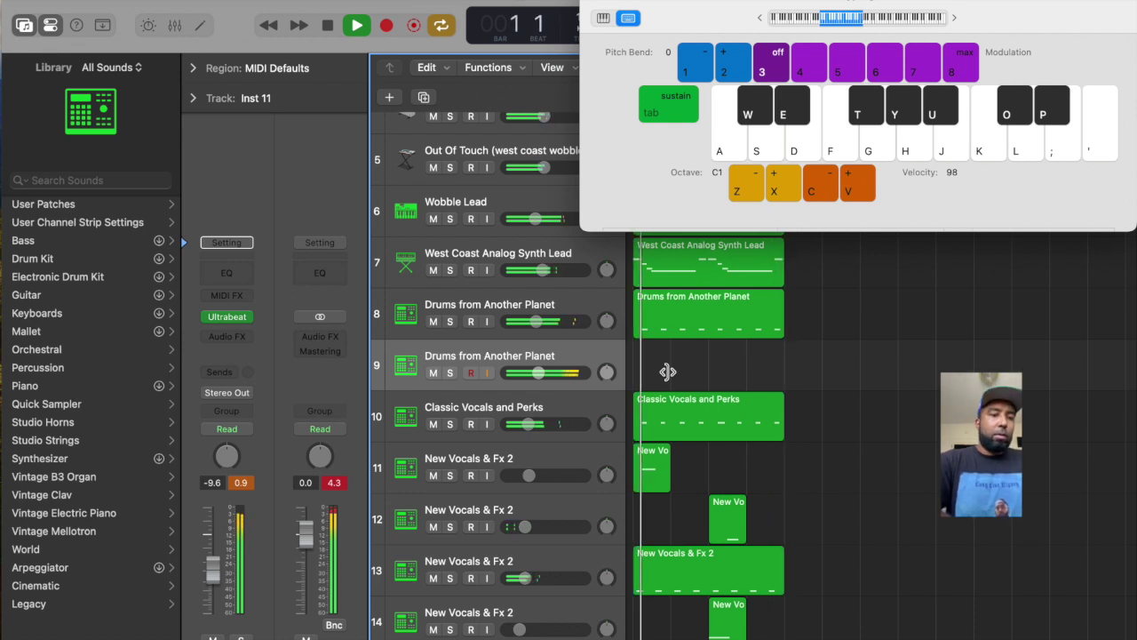
Record a layered two-sound pattern of paired drum hits across bars 1 to 4 on the second Drums from Another Planet track.
key(r)
key(d)
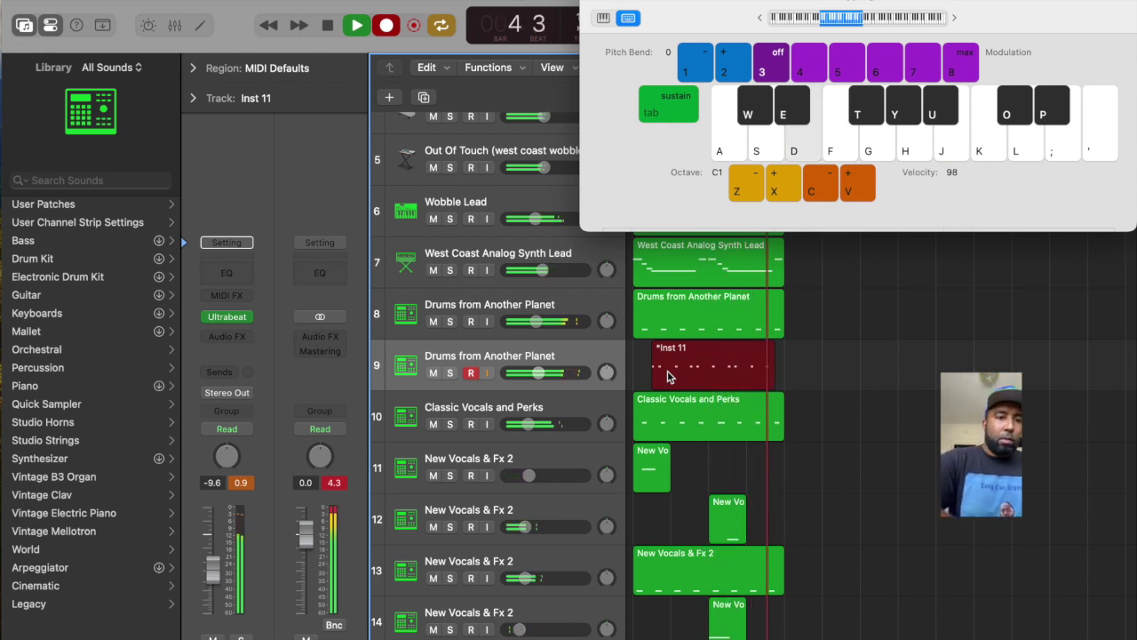
key(d)
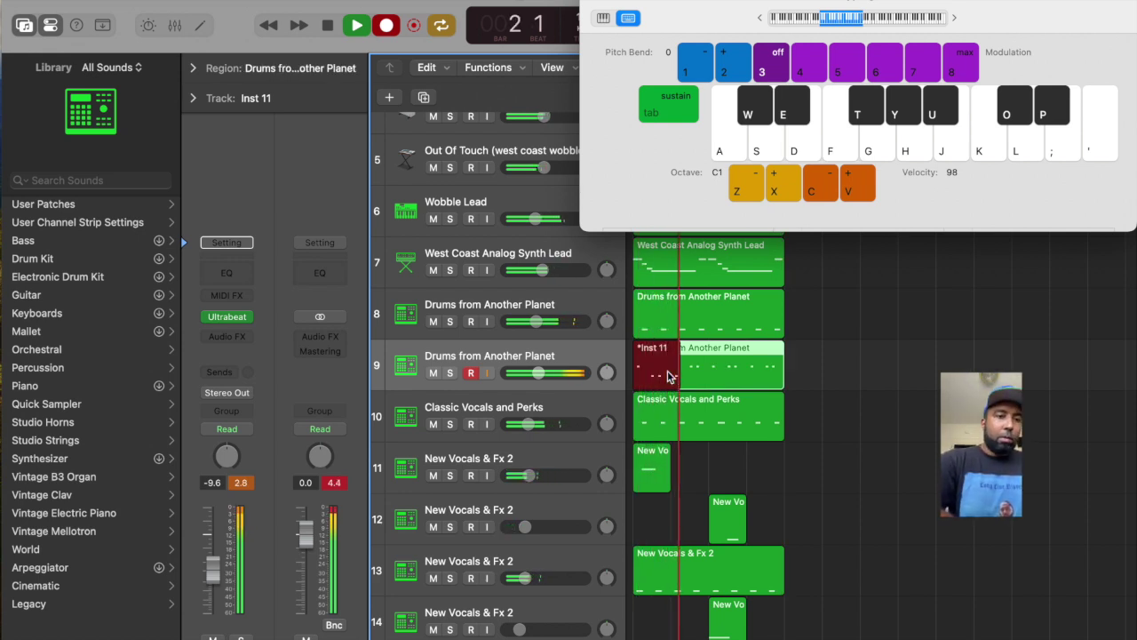
key(d)
key(d)
key(d)
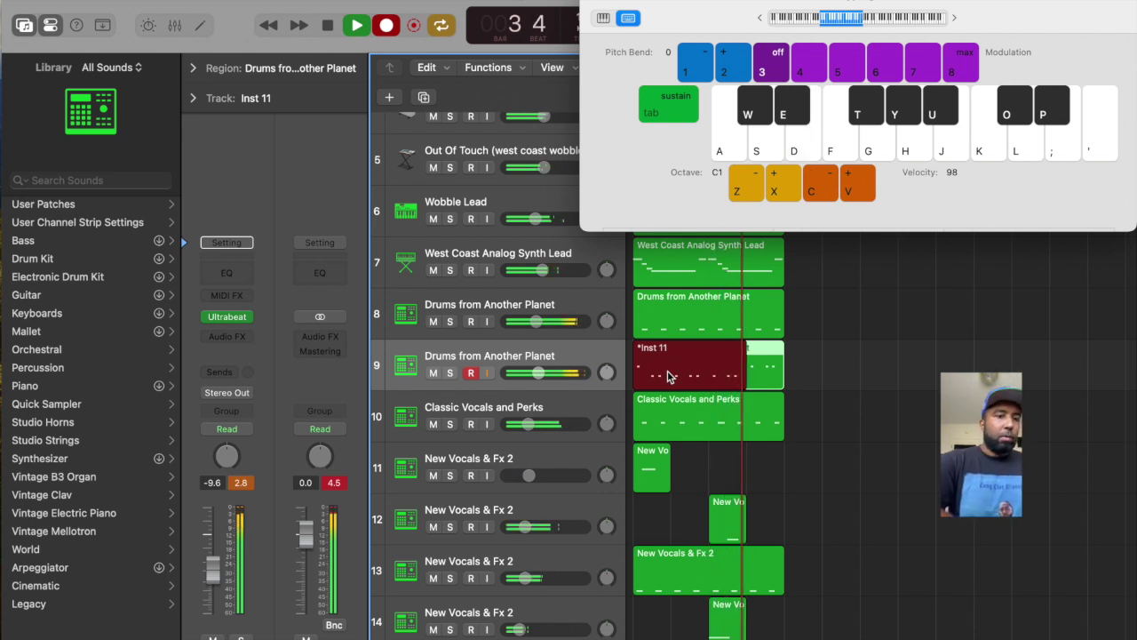
key(s)
key(s)
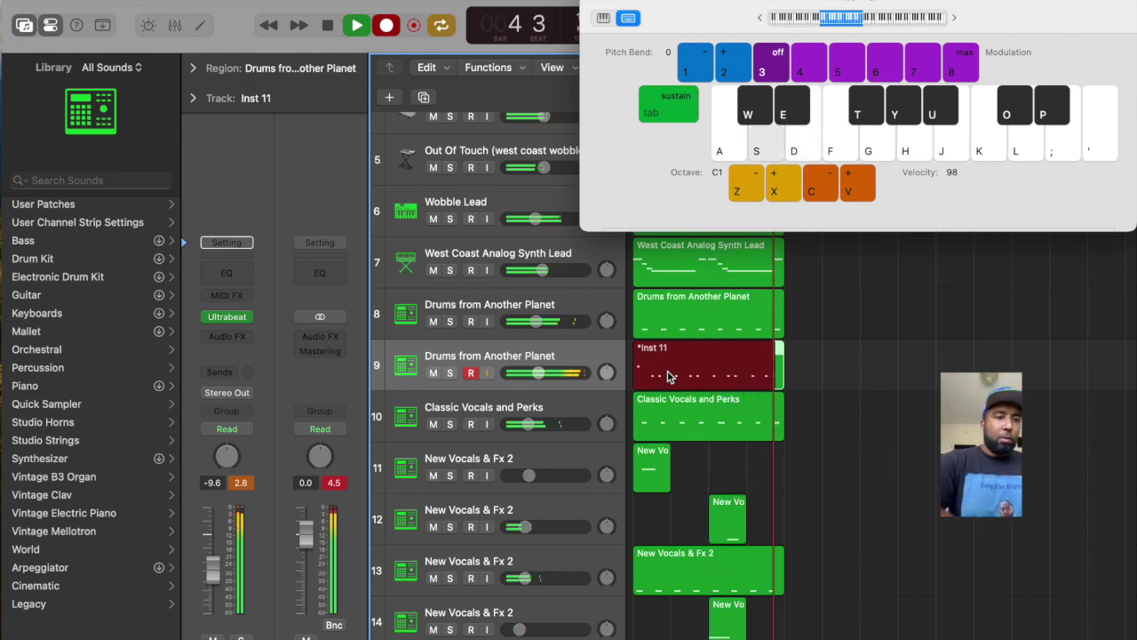
key(s)
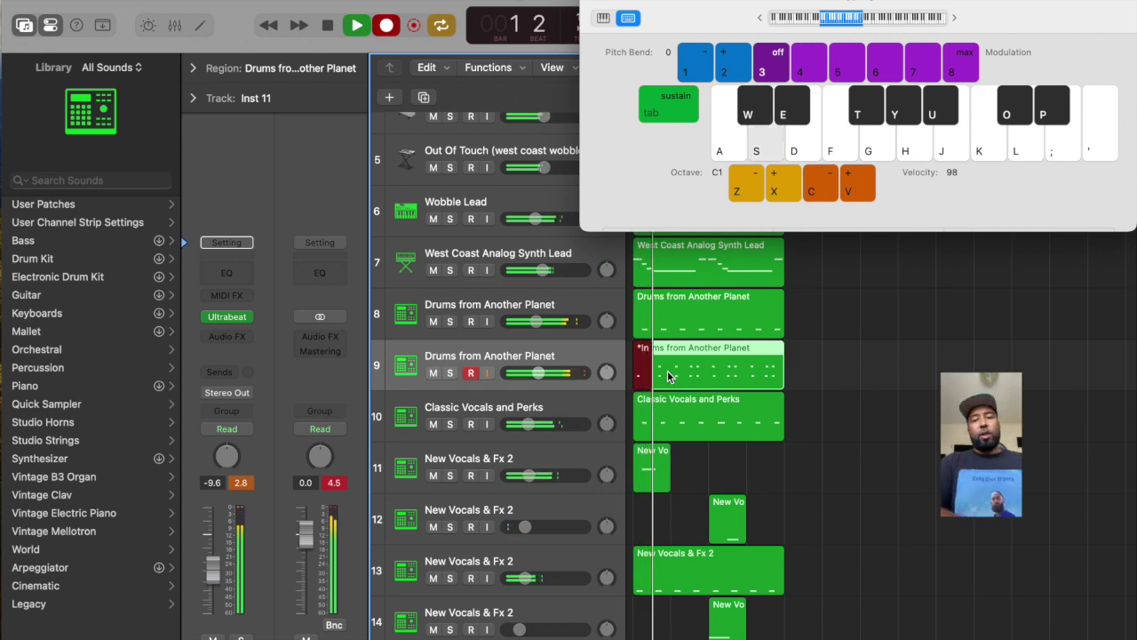
key(space)
key(space)
Set the second Drums from Another Planet track's volume to -13.0 dB and play drum sounds along with the loop.
drag(539, 372, 532, 372)
key(s)
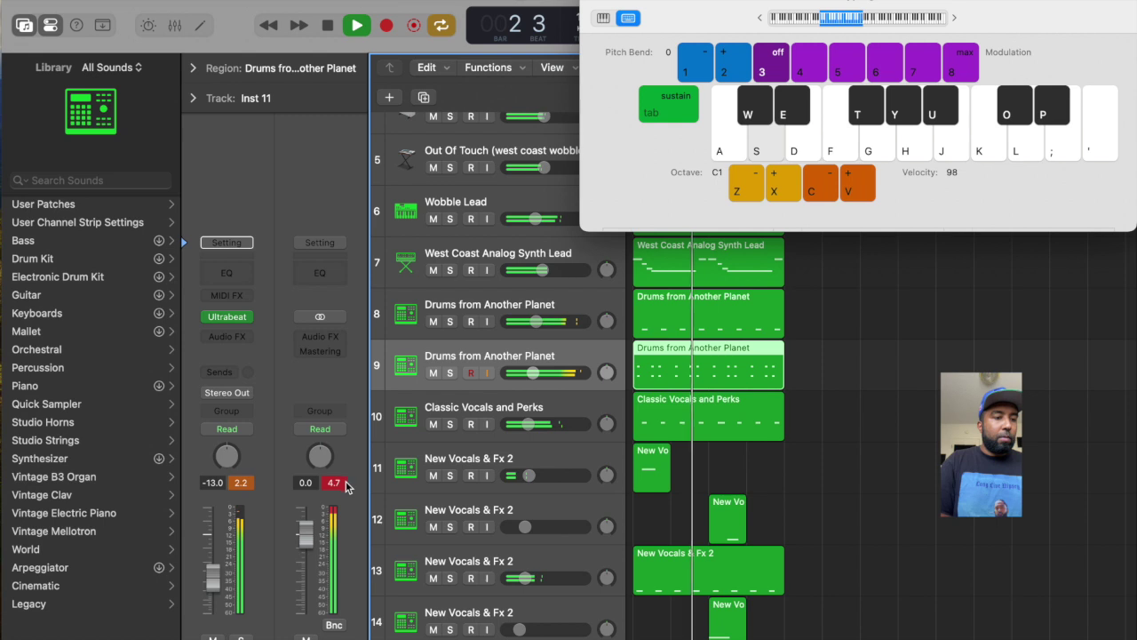
key(d)
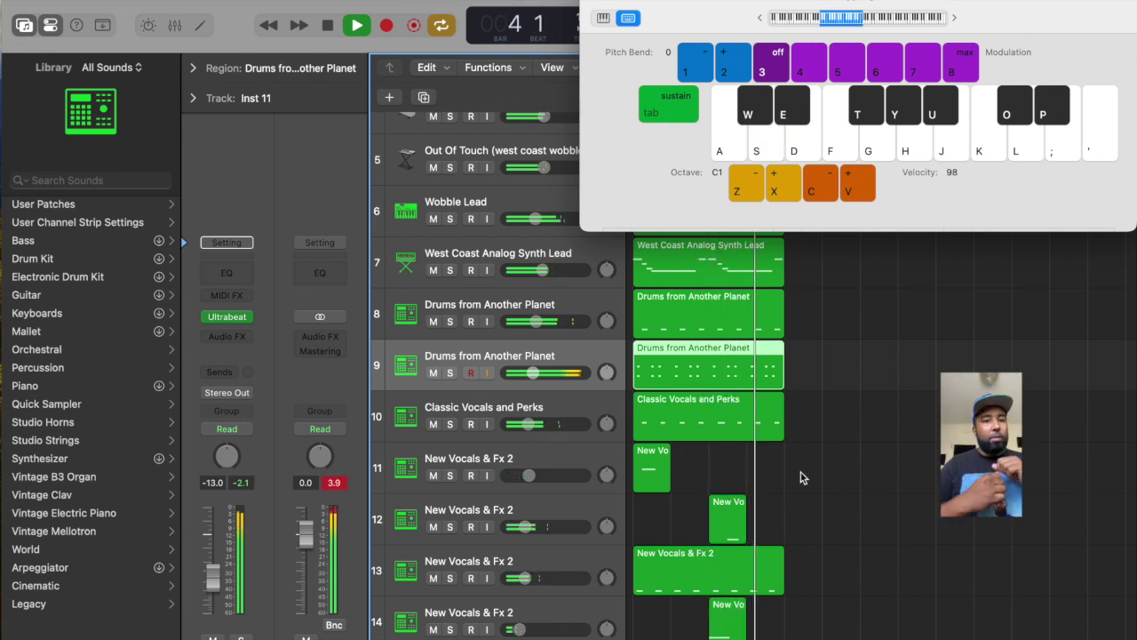
key(d)
key(d)
key(d)
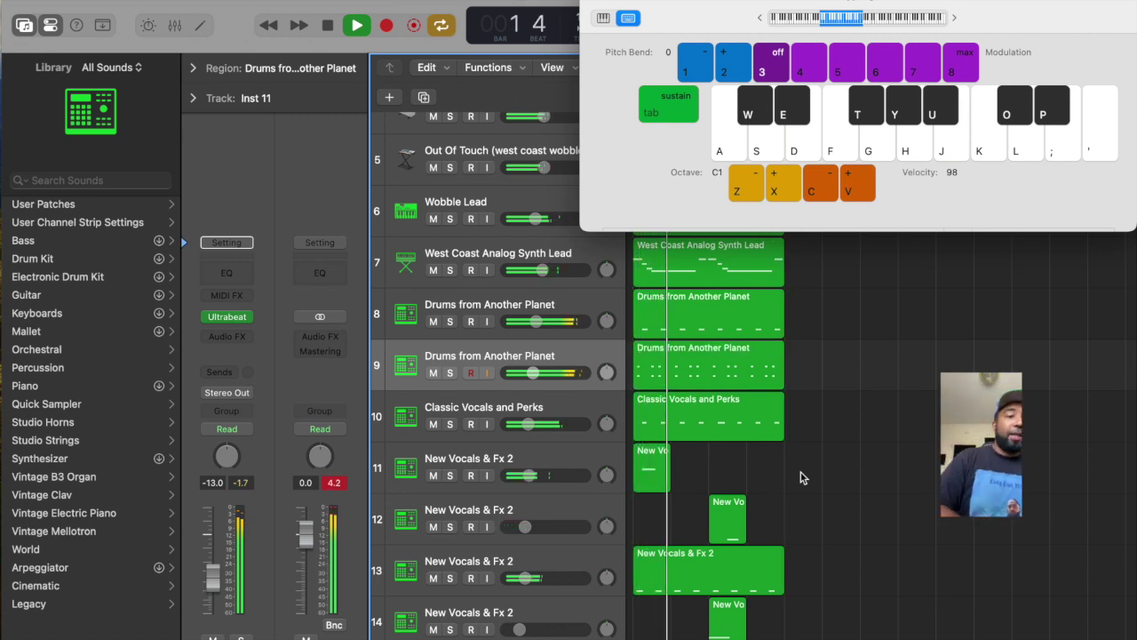
click(800, 475)
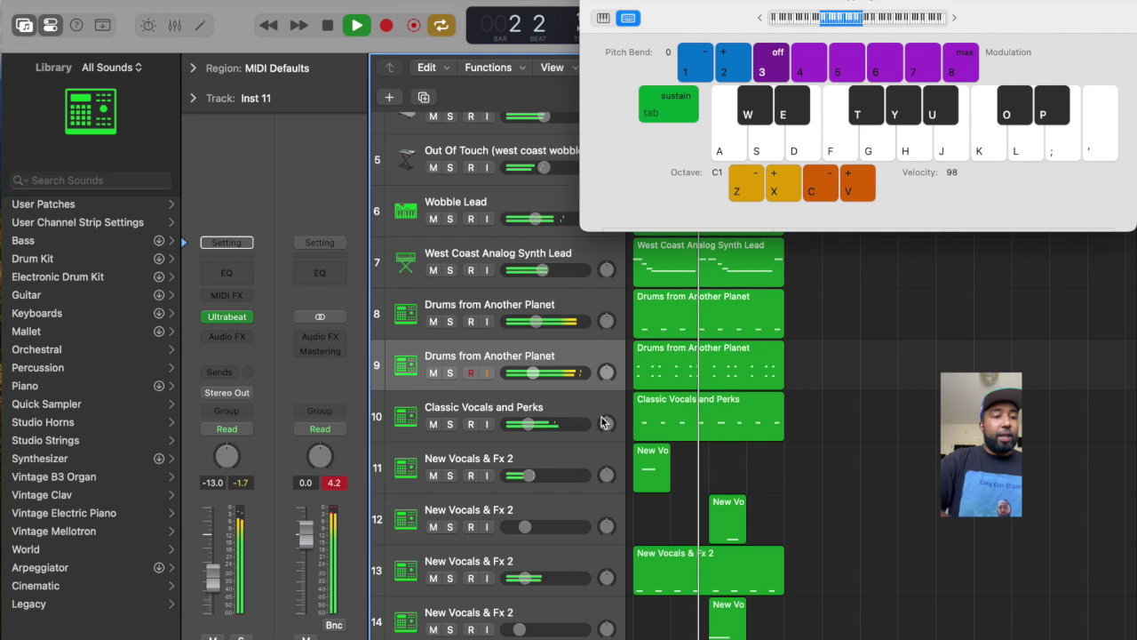
Duplicate the second Drums from Another Planet track, audition drum sounds at octaves C1 and C2, and set the copy's volume to -18.5 dB.
key(super+d)
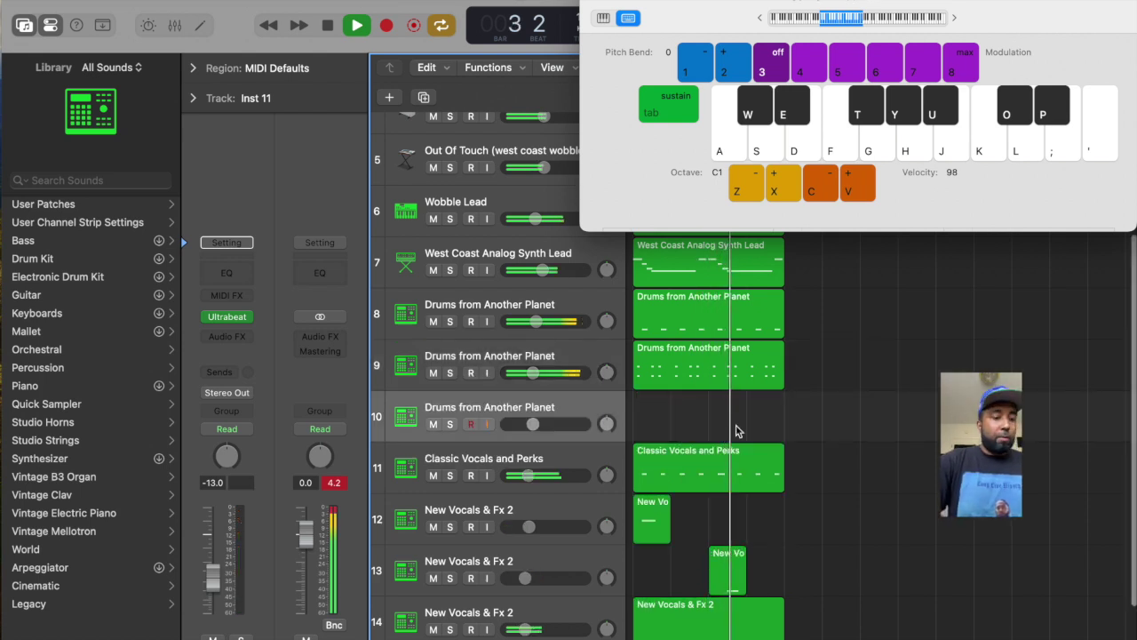
key(k)
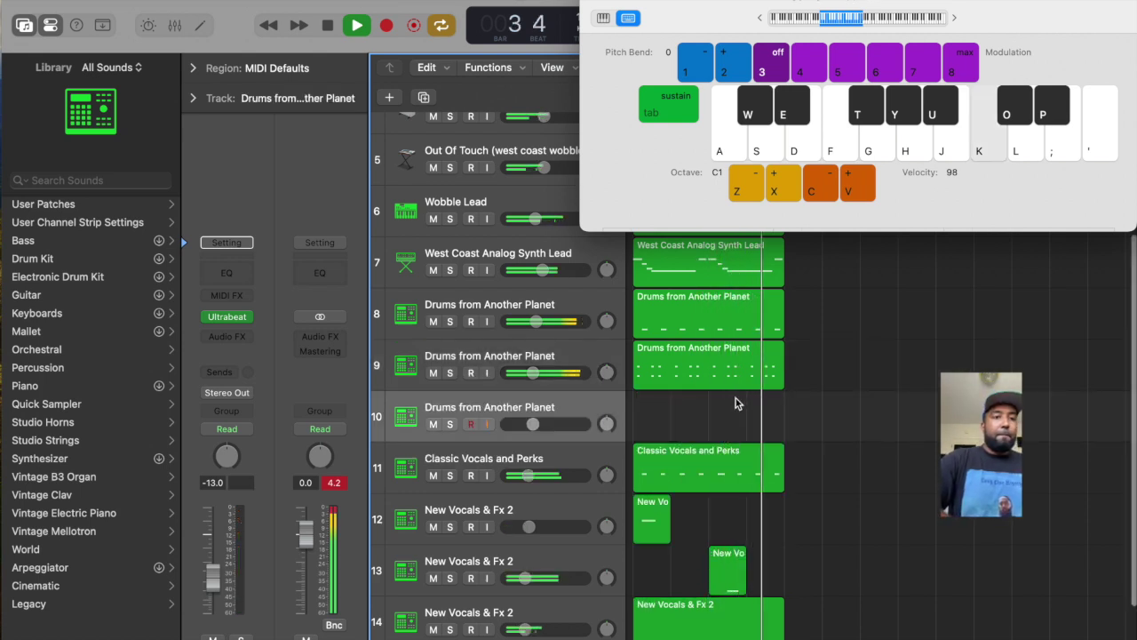
key(x)
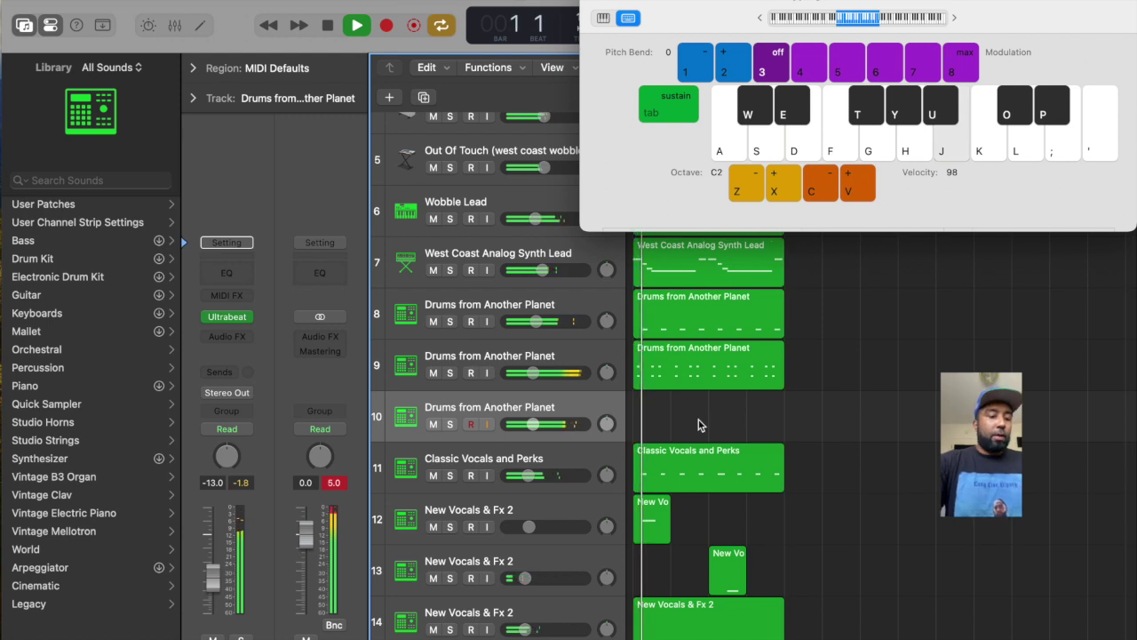
key(h)
key(k)
key(k)
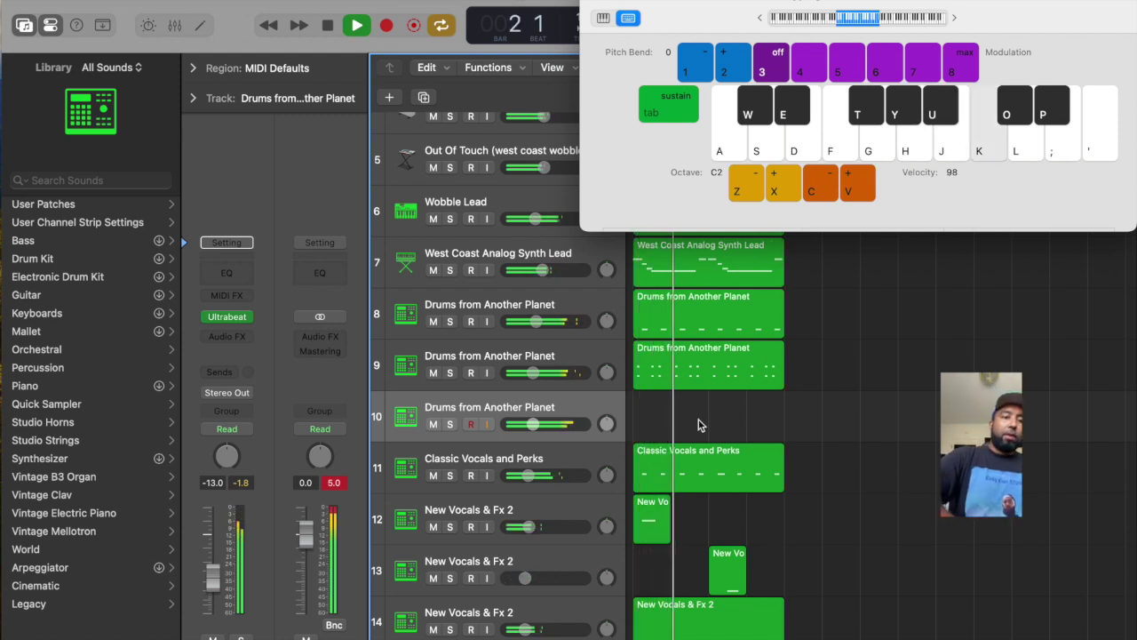
key(k)
key(k)
drag(533, 425, 524, 430)
Record one repeated drum sound, two hits per bar, across bars 1 to 4 on the third Drums from Another Planet track.
key(k)
key(k)
key(k)
key(k)
key(k)
key(k)
key(k)
key(k)
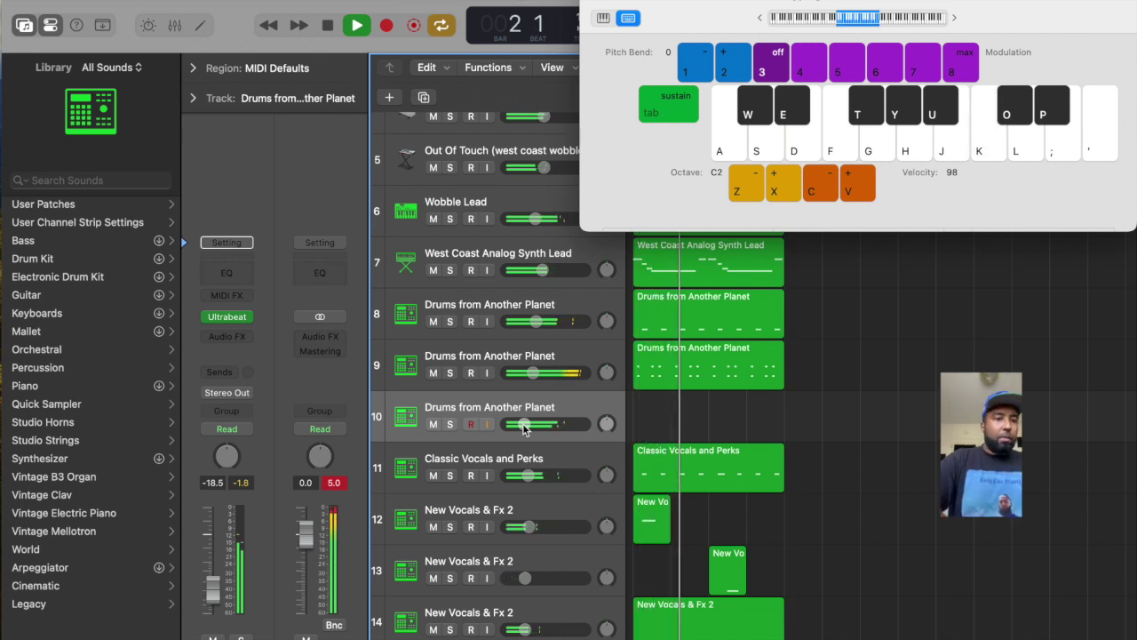
key(k)
key(k)
key(k)
key(k)
key(k)
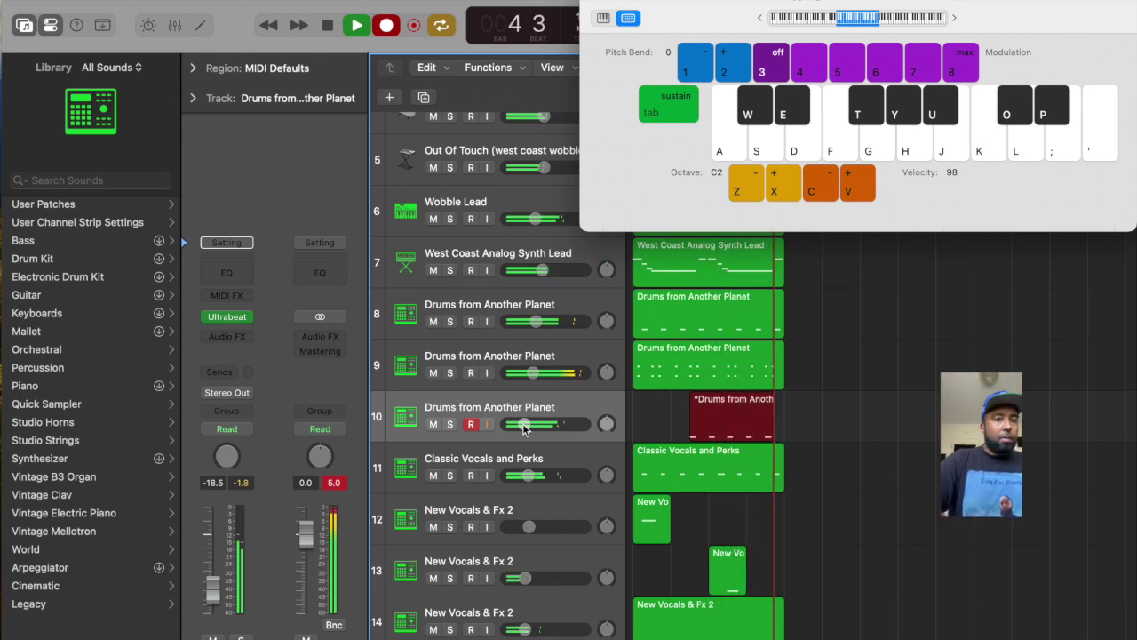
key(k)
key(k)
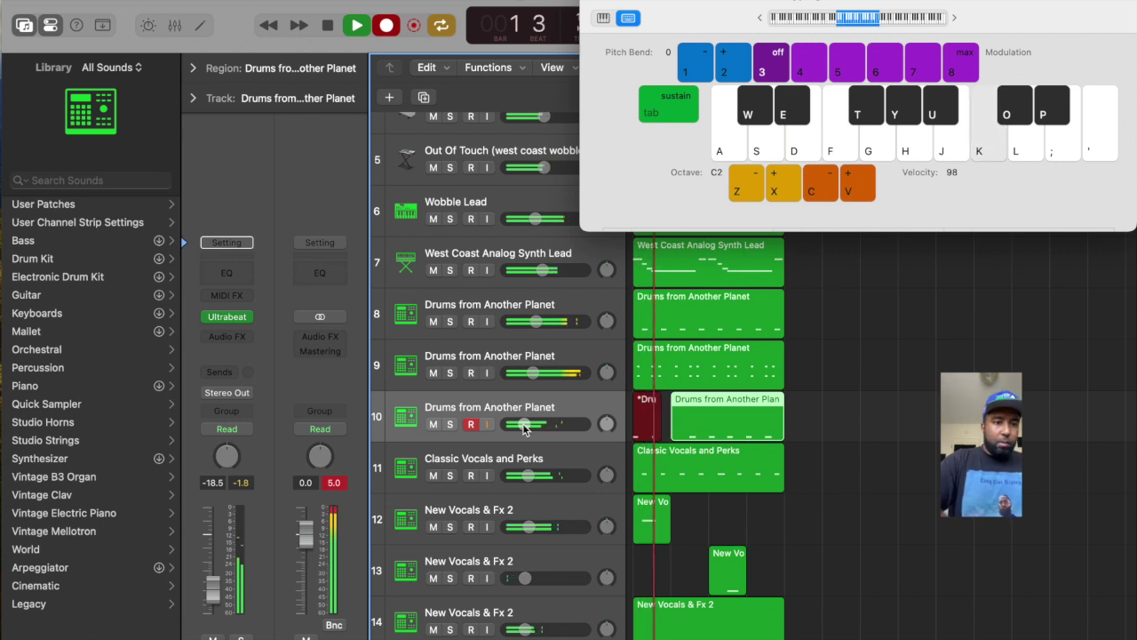
key(k)
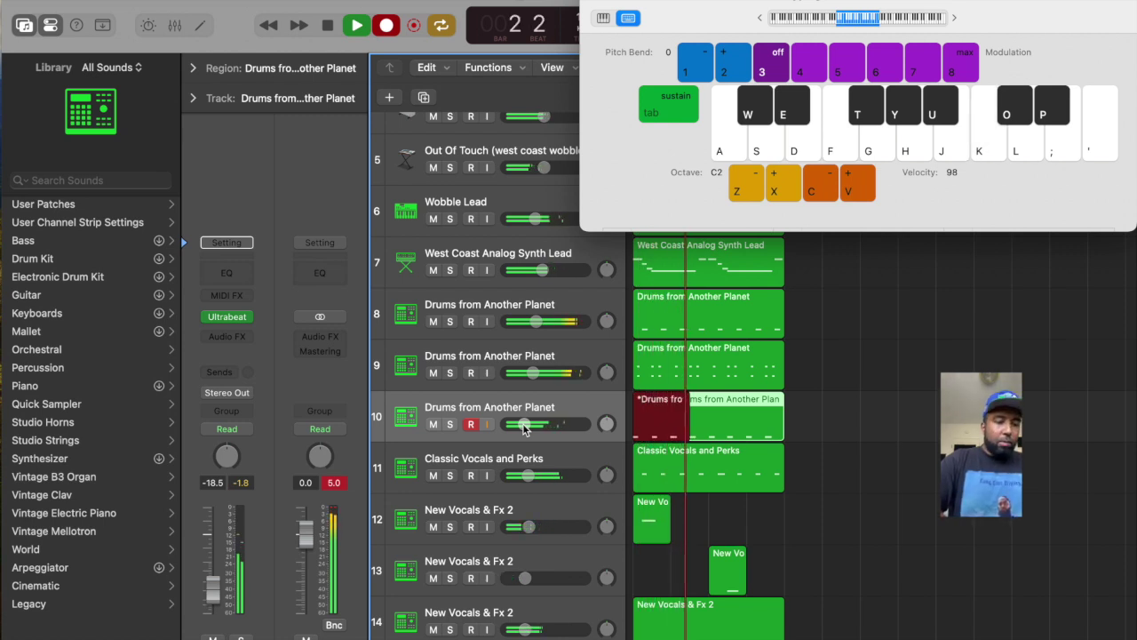
key(space)
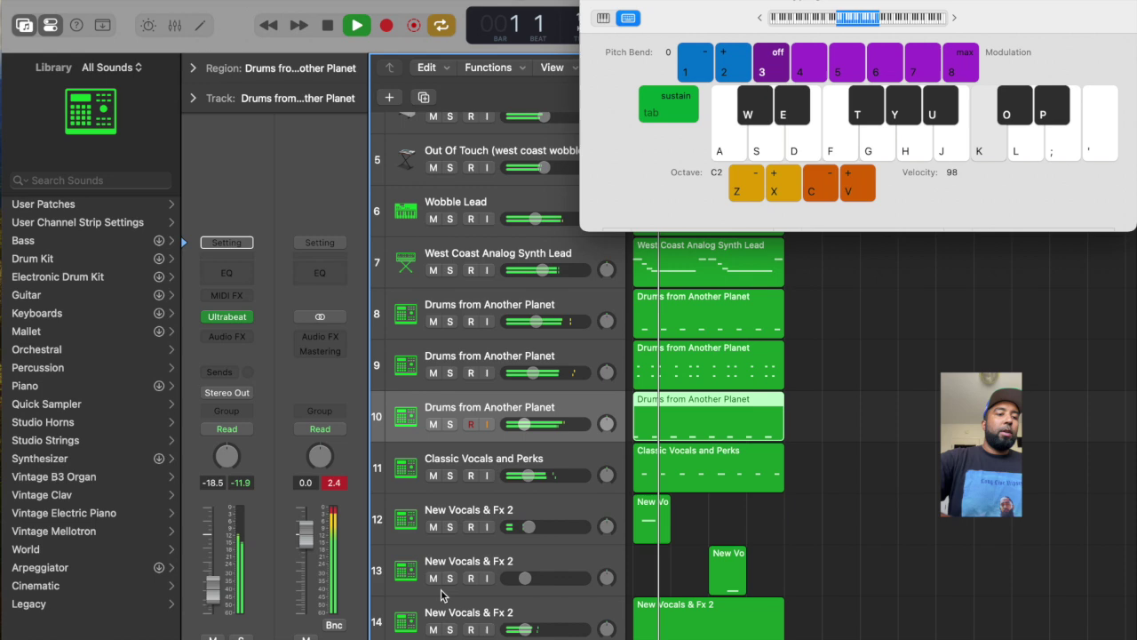
Add a duplicate track below Classic Vocals and Perks, load the Drill Kit sound, and record single hits across bars 1 to 4.
key(super+d)
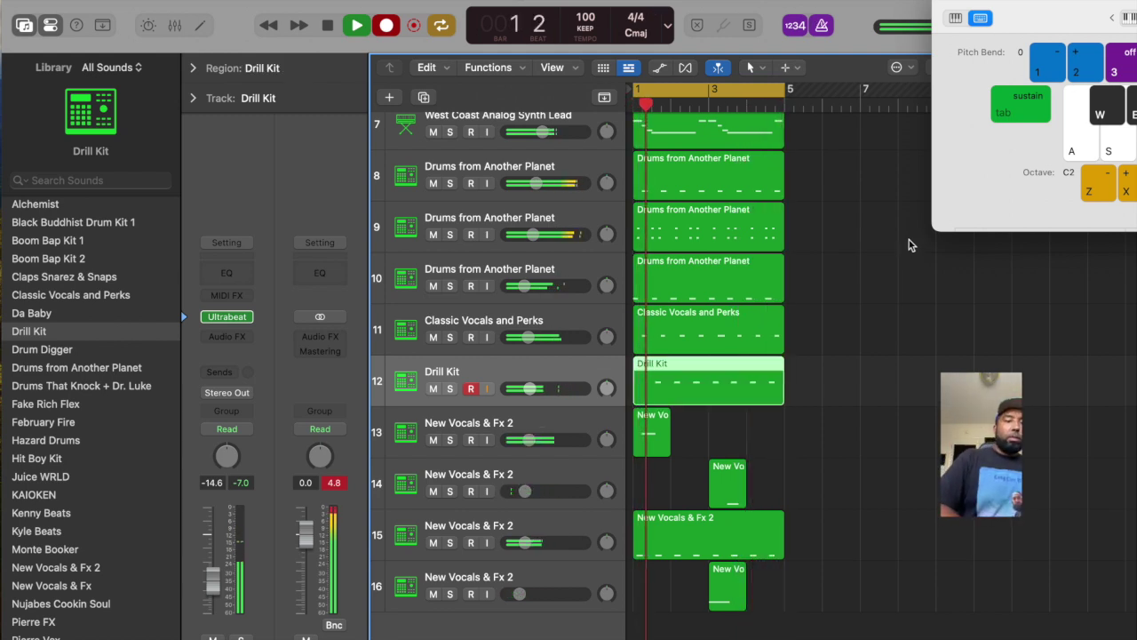
key(space)
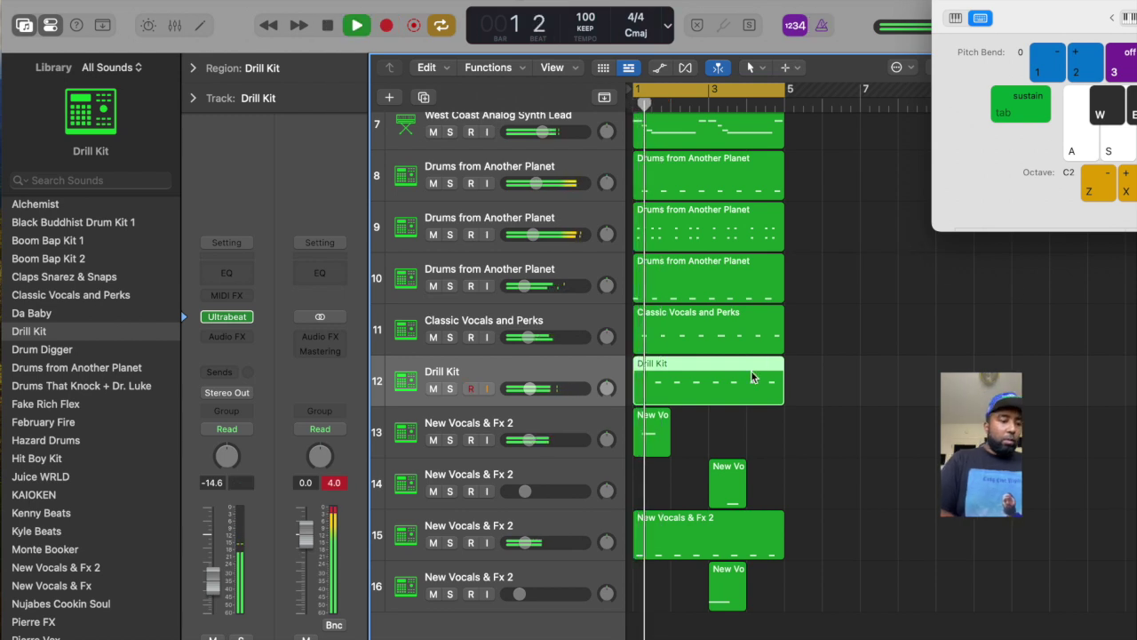
Move the bar 3 note in the third Drums from Another Planet region to start at position 3 1 1 1.
click(730, 542)
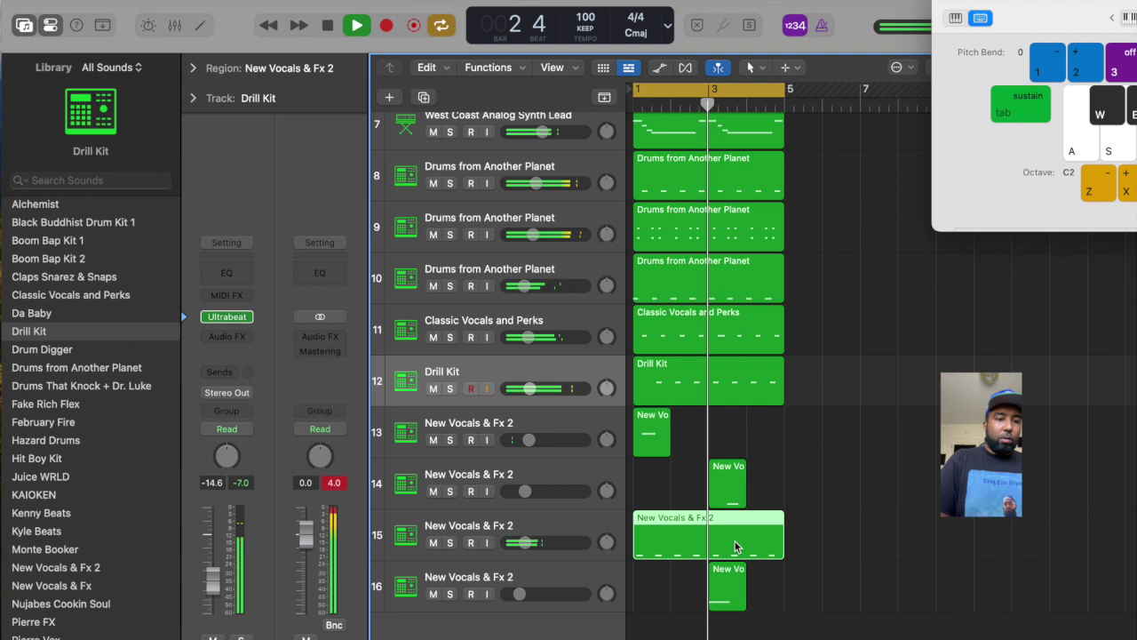
click(738, 296)
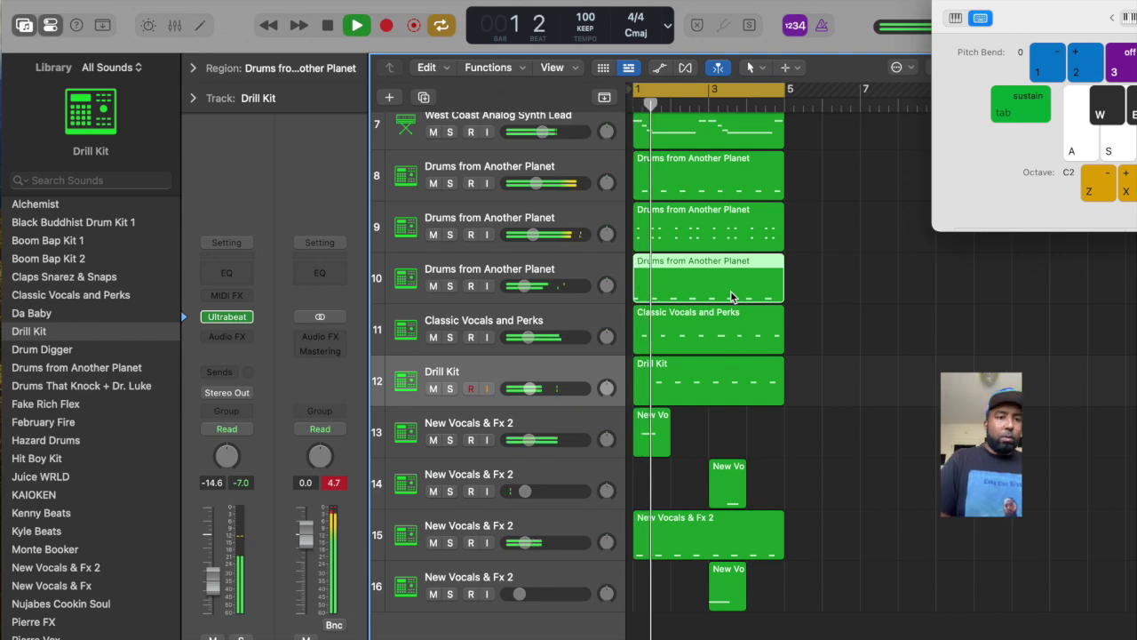
key(super+4)
scroll(546, 444, right, 2)
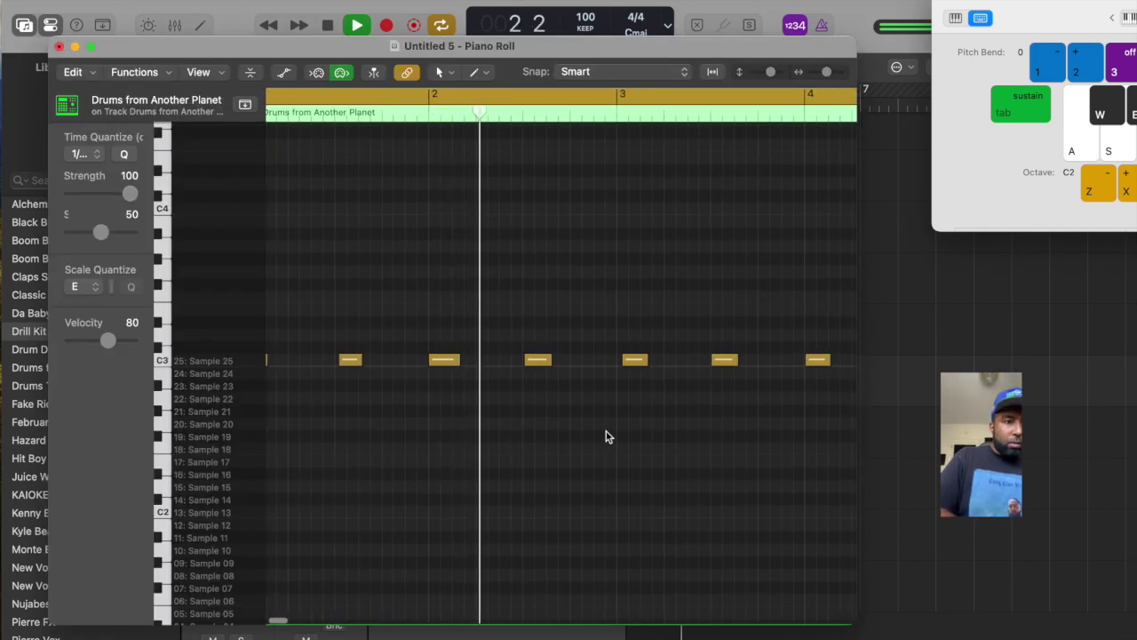
click(627, 362)
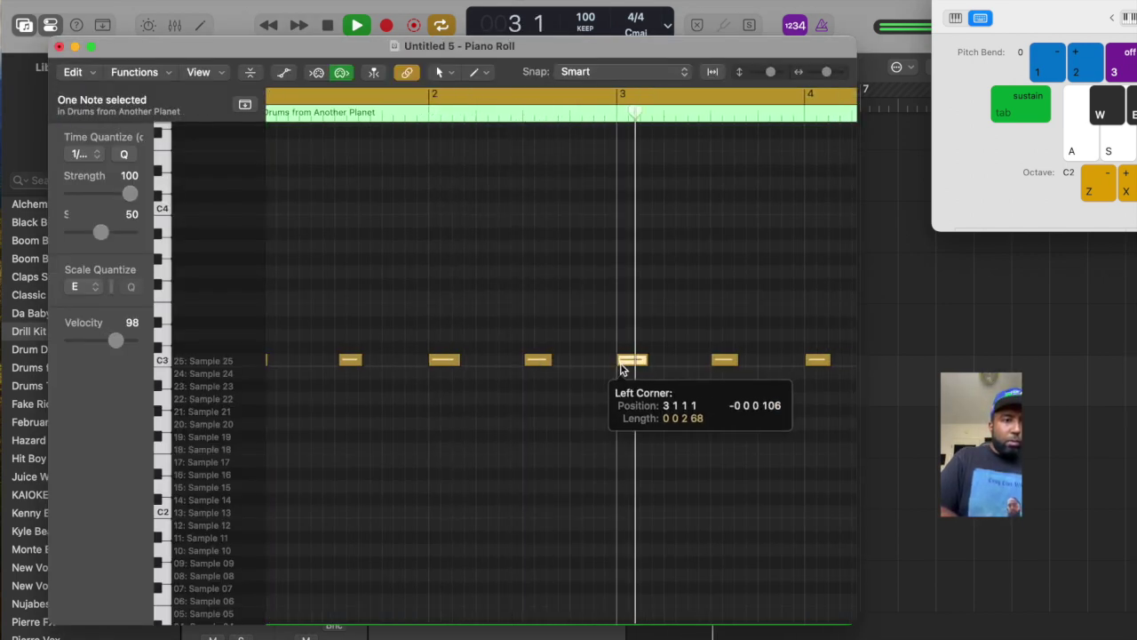
click(59, 47)
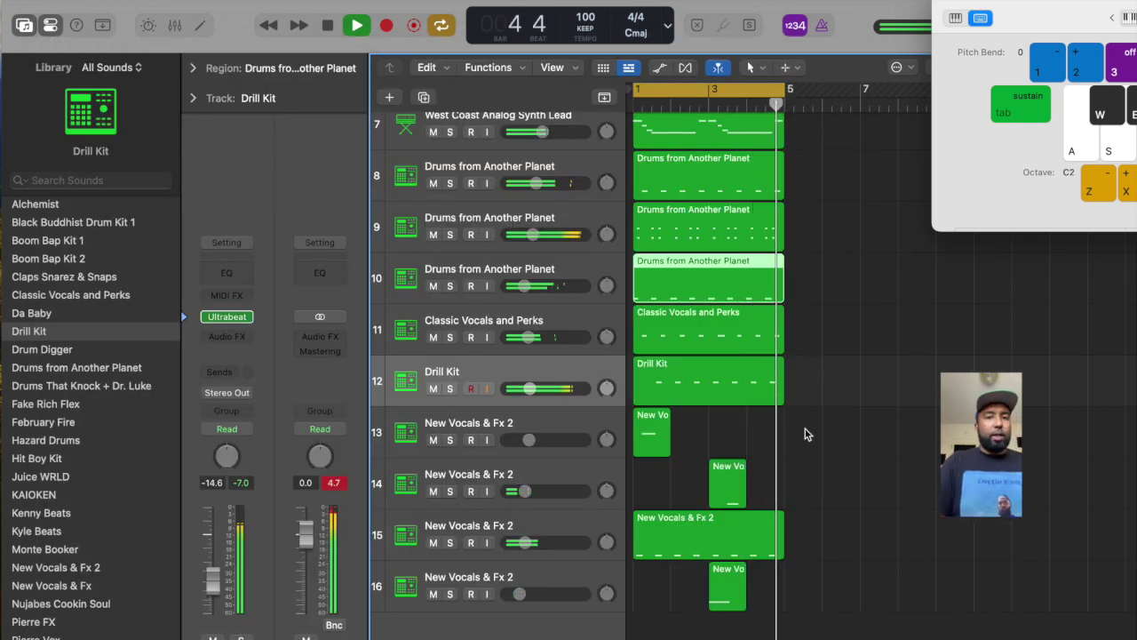
click(809, 472)
Duplicate the Drill Kit track at -18.0 dB and record steady eighth-note hits across bars 1 to 4 on the copy.
scroll(809, 472, down, 1)
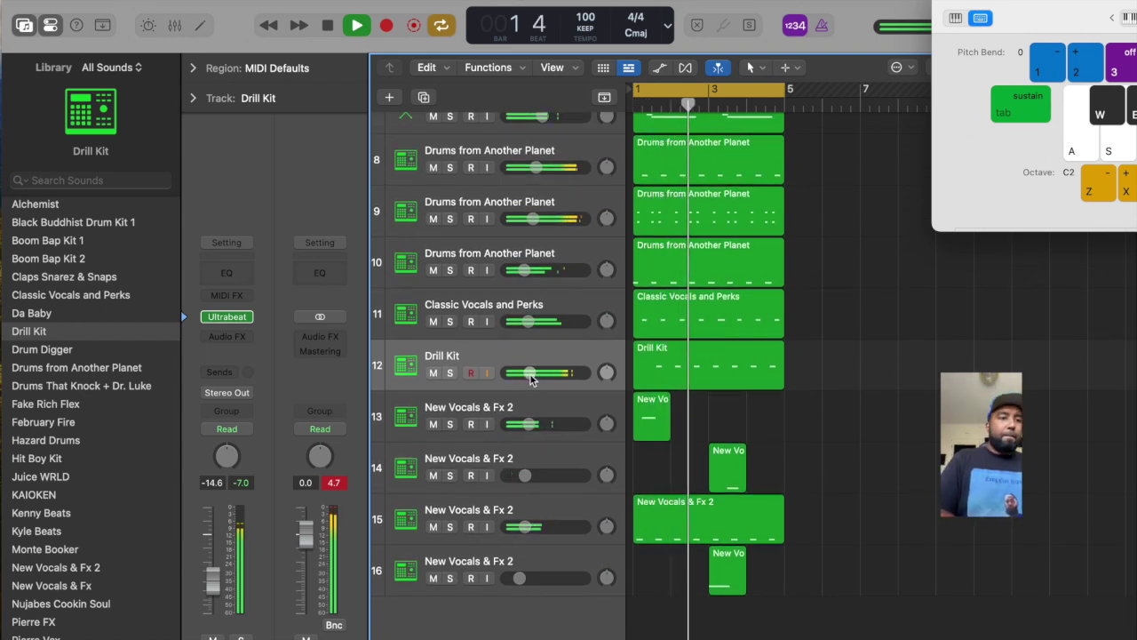
key(super+d)
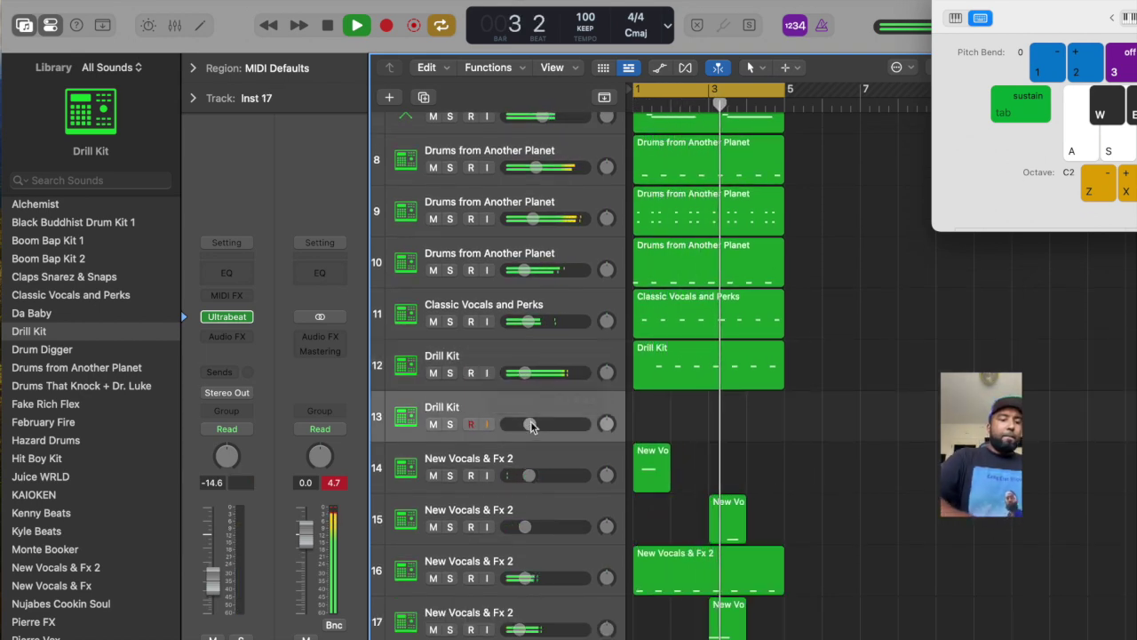
key(a)
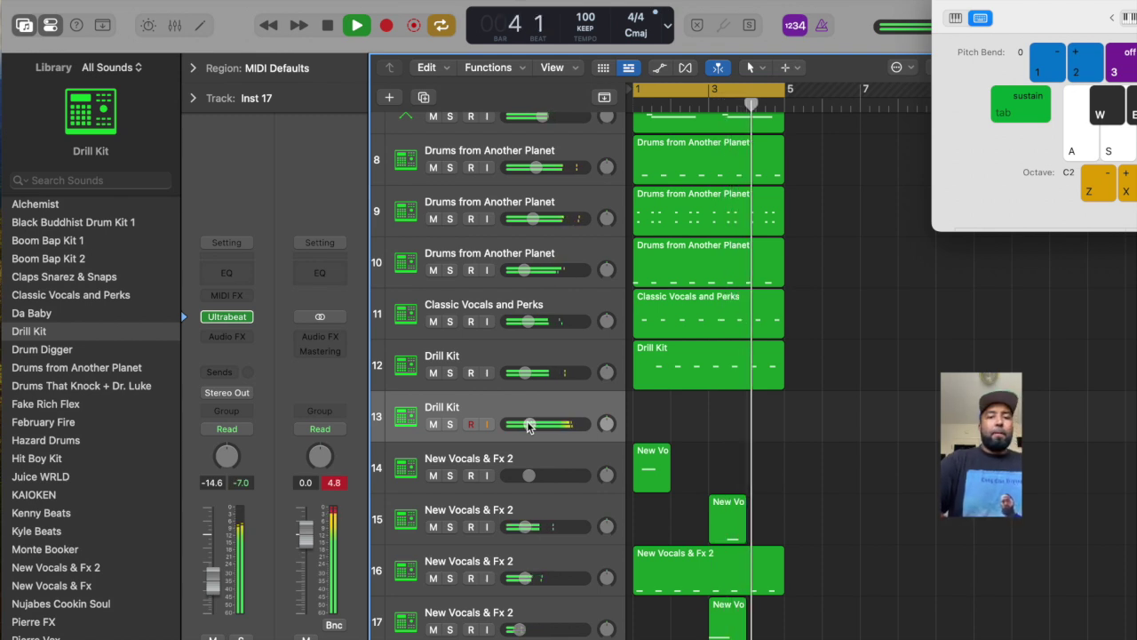
drag(529, 426, 515, 425)
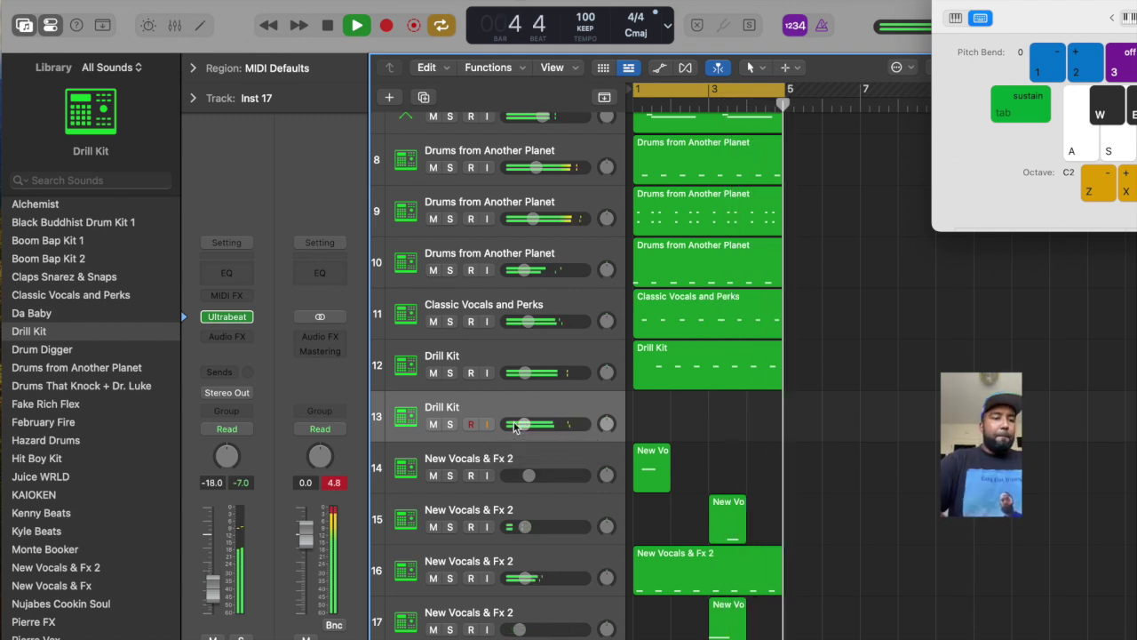
key(r)
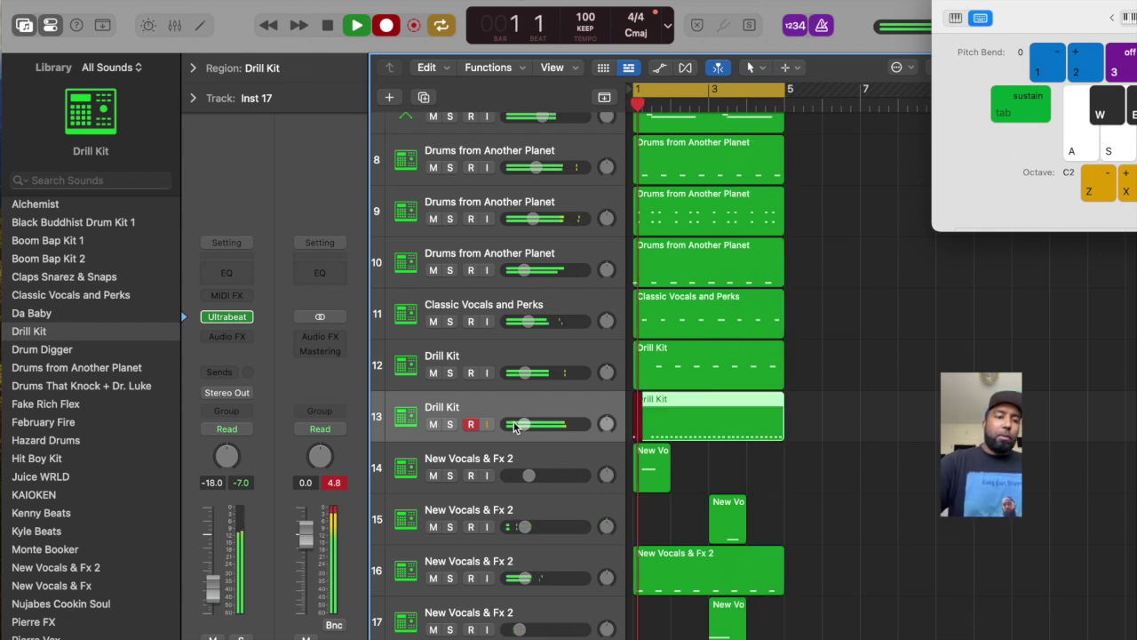
key(space)
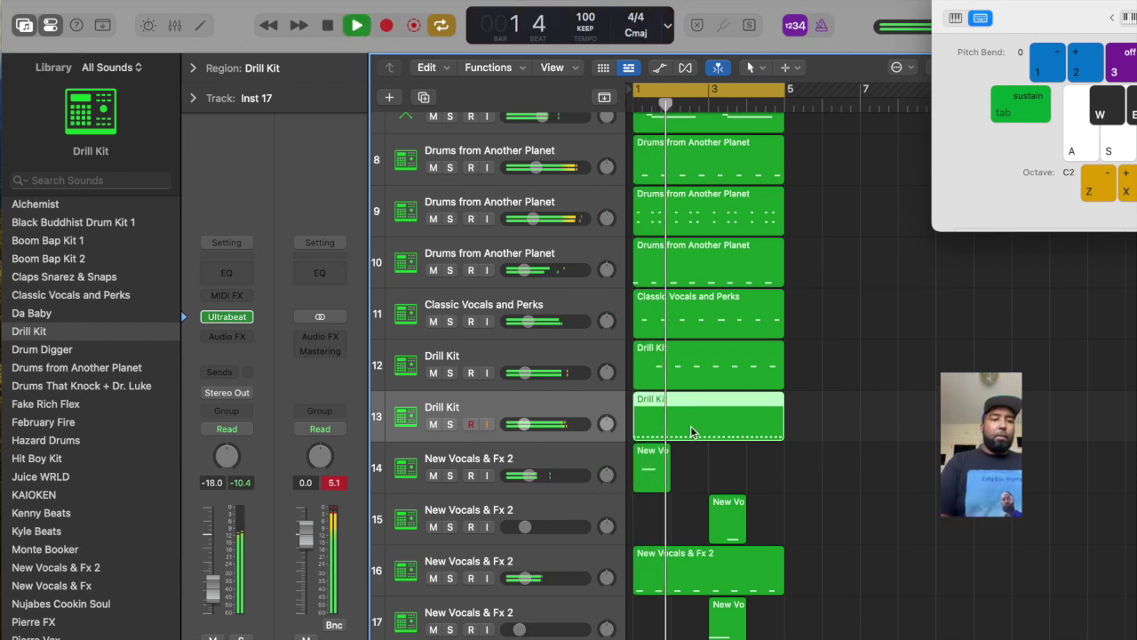
Select all notes in the duplicate Drill Kit track's region and nudge them slightly later in the Piano Roll.
key(super+4)
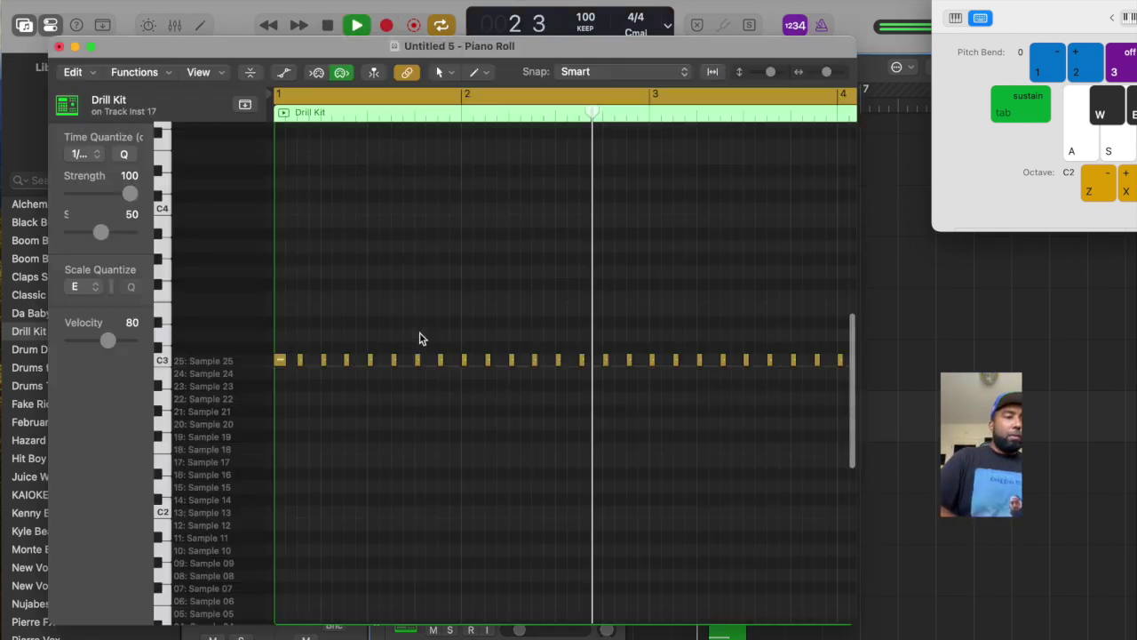
scroll(546, 299, down, 8)
drag(545, 300, 143, 428)
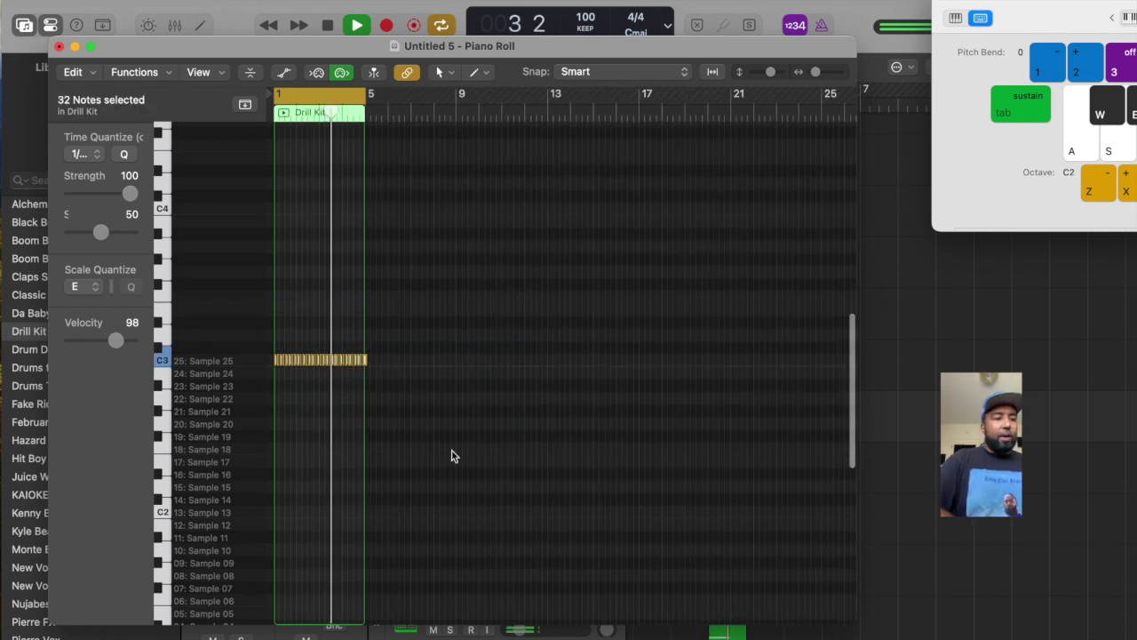
scroll(452, 451, up, 10)
scroll(451, 457, up, 6)
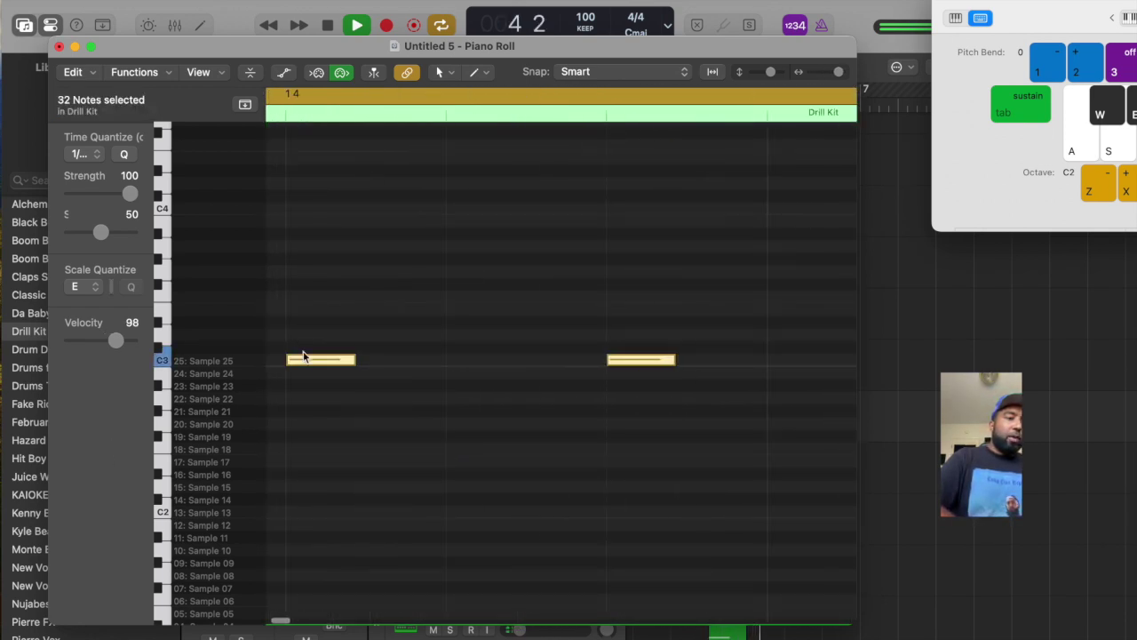
drag(304, 363, 314, 364)
key(space)
key(space)
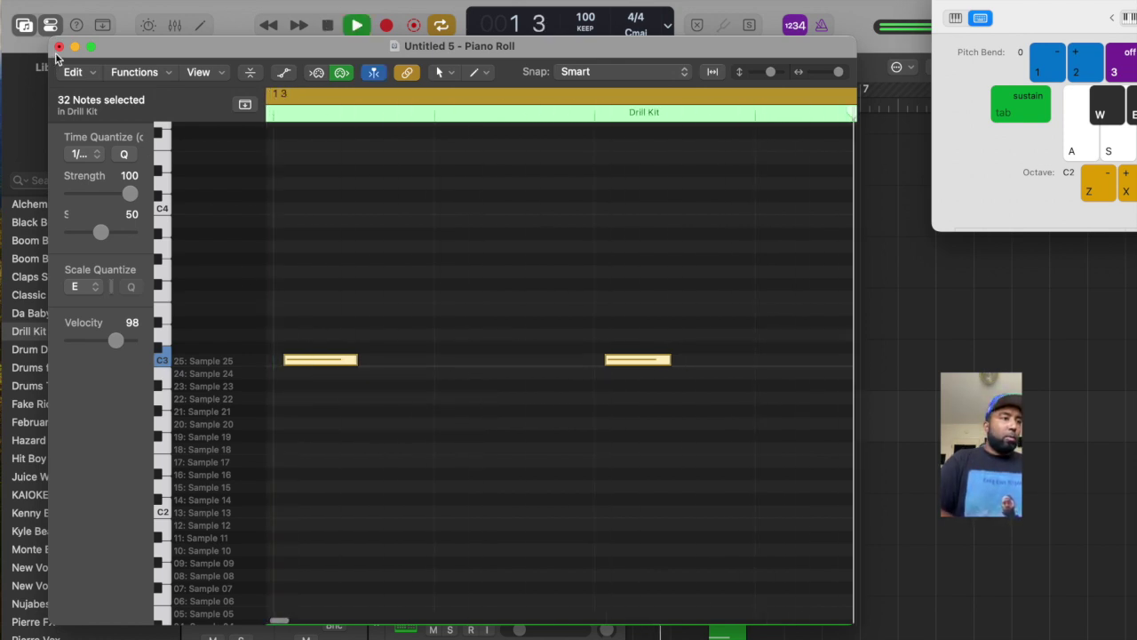
click(58, 47)
Set the duplicate Drill Kit track's volume to -21.5 dB and close the Musical Typing keyboard.
drag(528, 426, 518, 427)
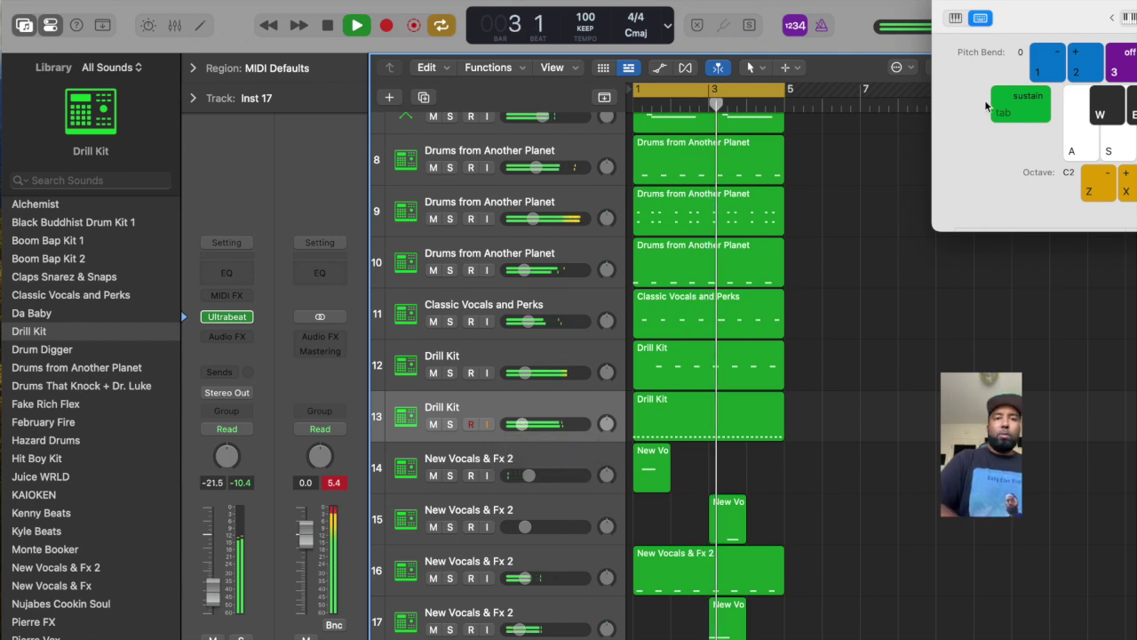
click(943, 1)
scroll(798, 426, up, 10)
scroll(798, 425, down, 10)
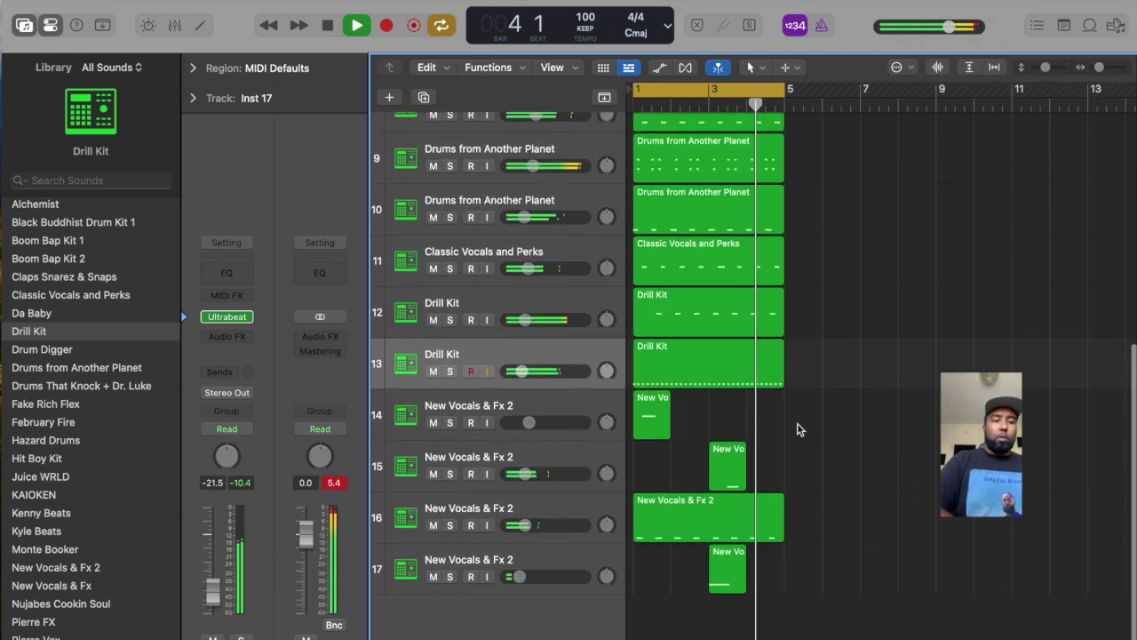
key(super+Right)
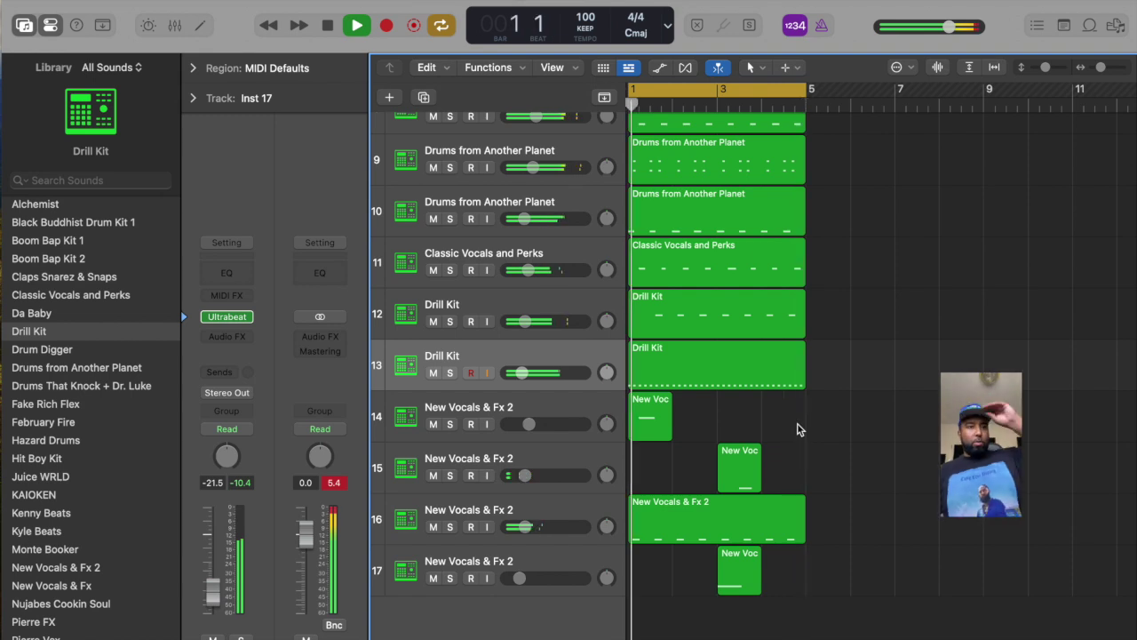